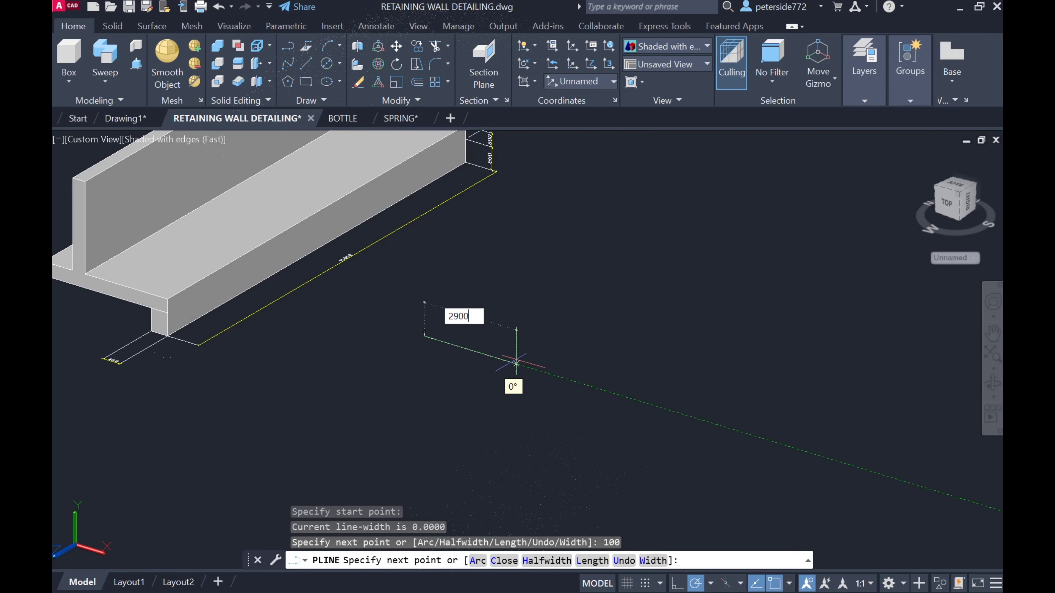
Finish the bar path with the 2900 leg and a final 100 leg.
key("Return")
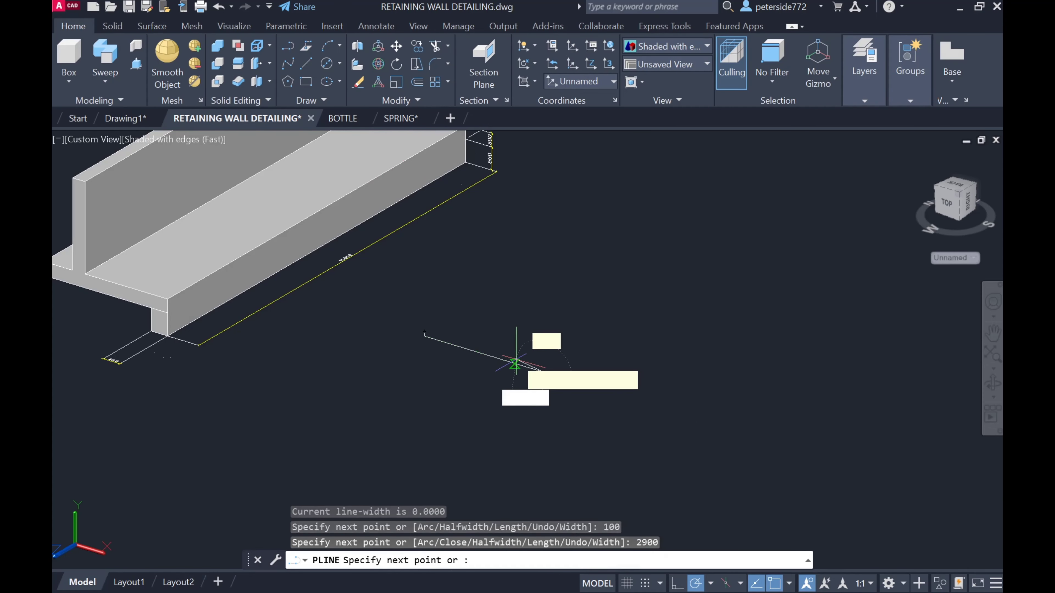
scroll(570, 346, "up", 3)
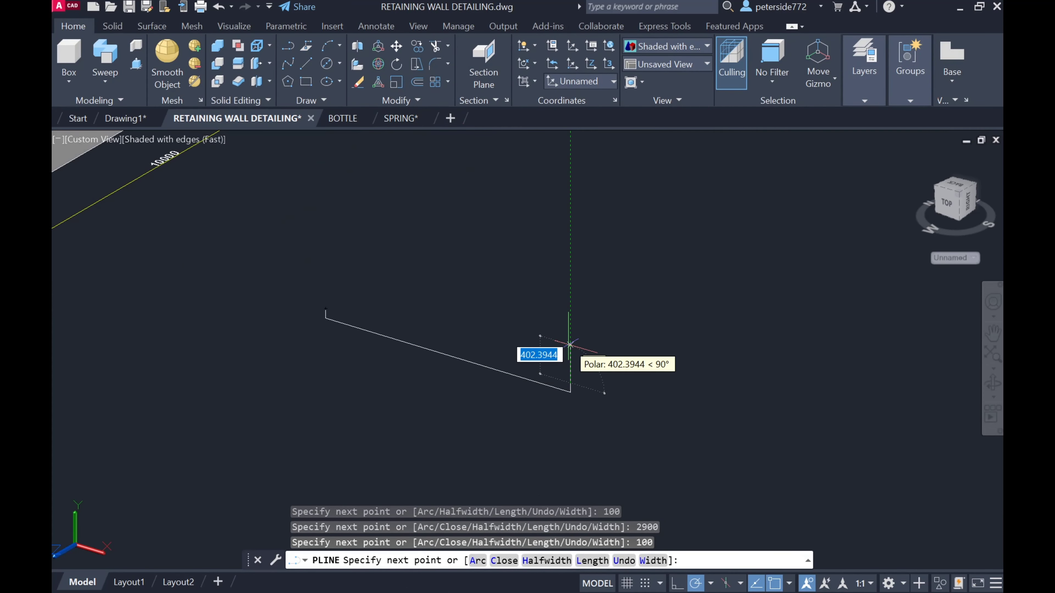
key("Return")
key("Escape")
scroll(577, 393, "up", 5)
Fillet both corners of the bar path with radius 15.
left_click(434, 63)
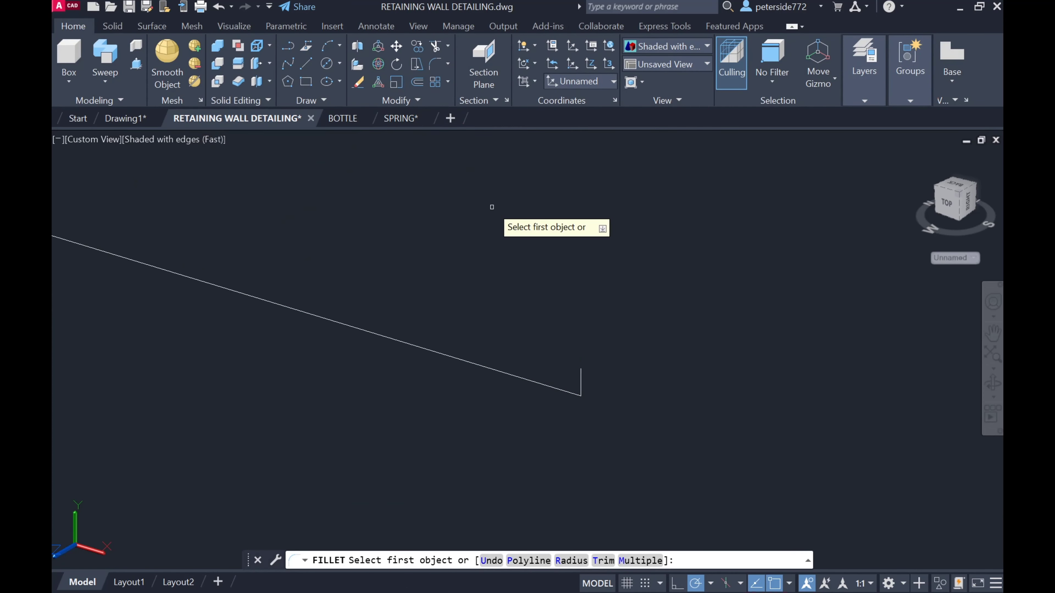
left_click(571, 561)
type("15")
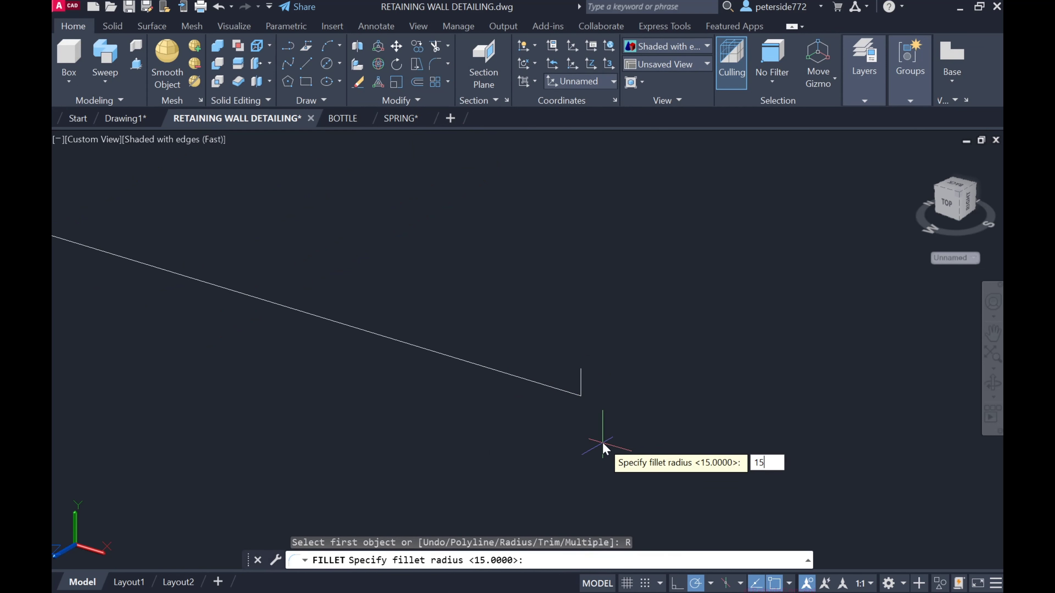
key("Return")
left_click(575, 364)
left_click(588, 345)
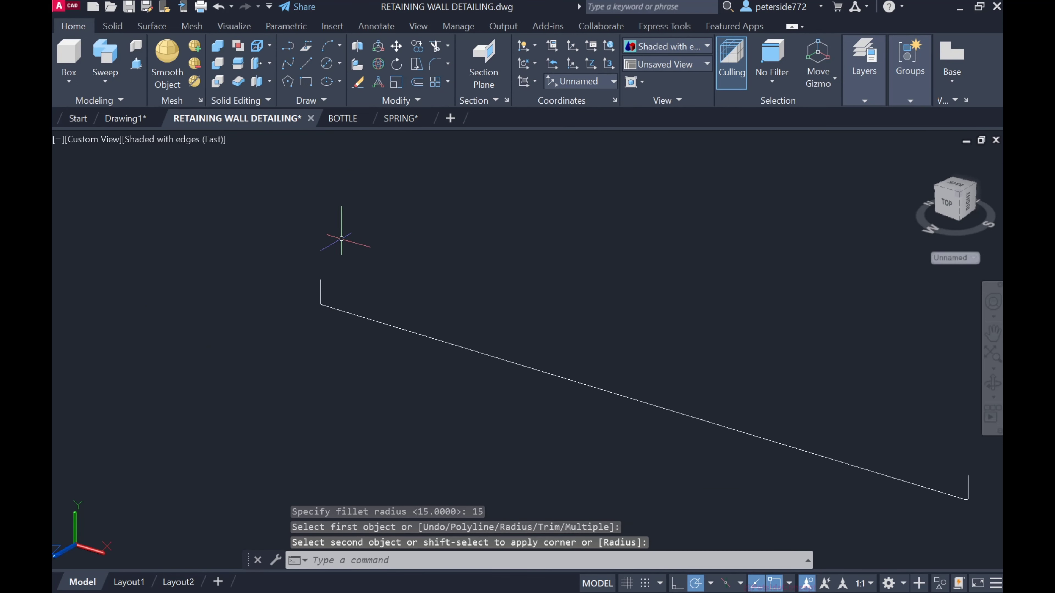
right_click(307, 201)
left_click(353, 210)
scroll(323, 300, "up", 5)
left_click(308, 317)
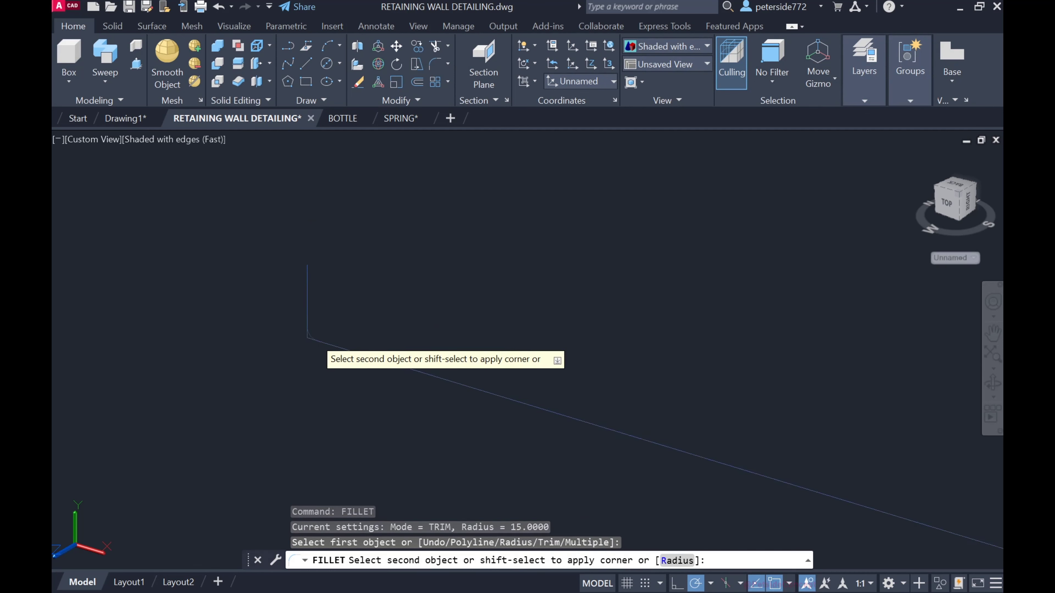
left_click(322, 342)
key("Escape")
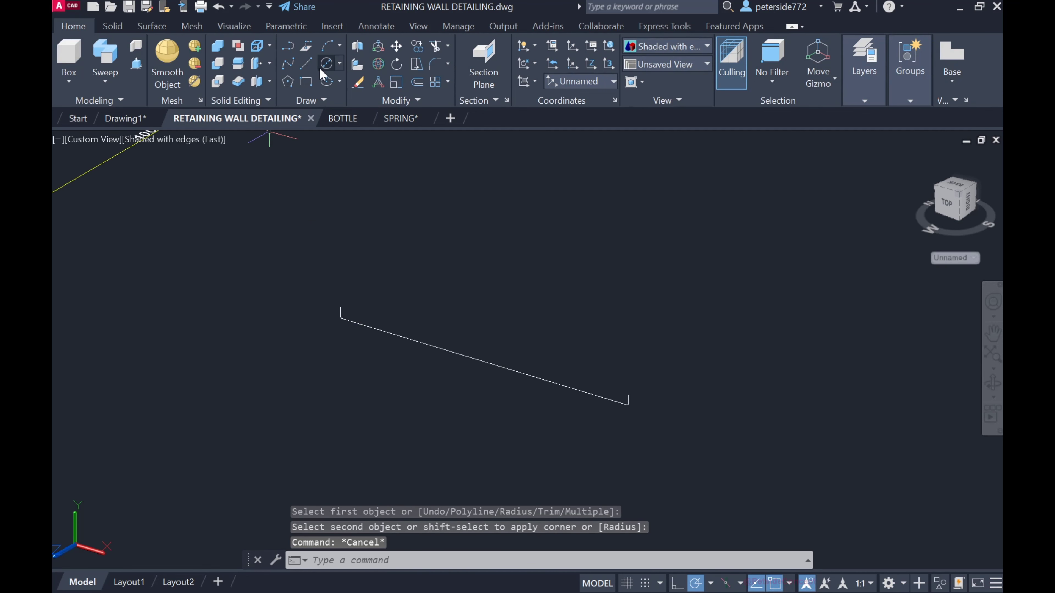
Combine all the bar path lines into one group.
mouse_move(284, 255)
left_mouse_down()
mouse_move(436, 387)
mouse_move(652, 350)
left_mouse_up()
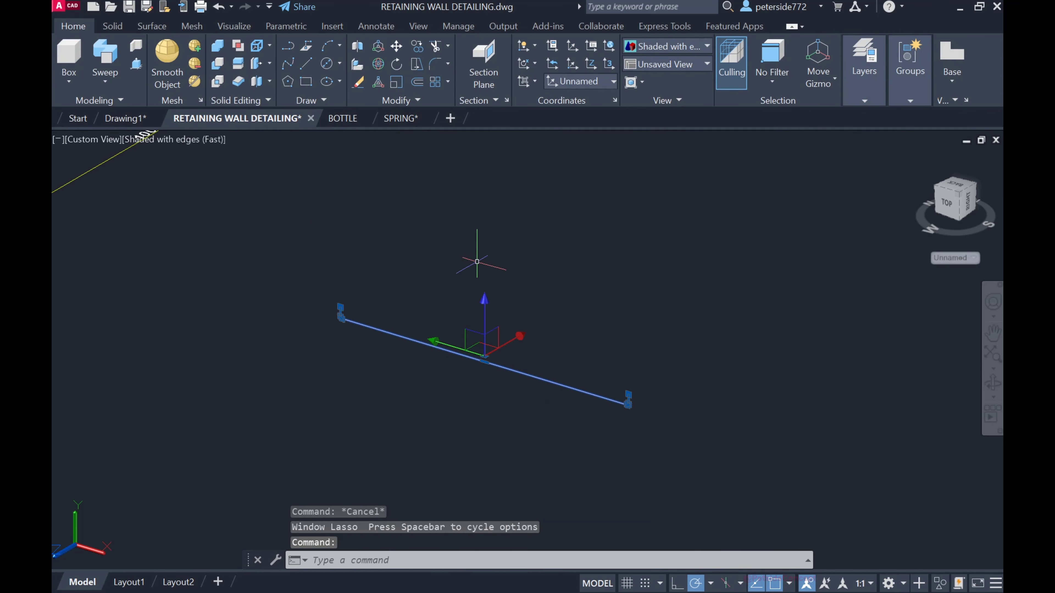
right_click(459, 178)
left_click(654, 401)
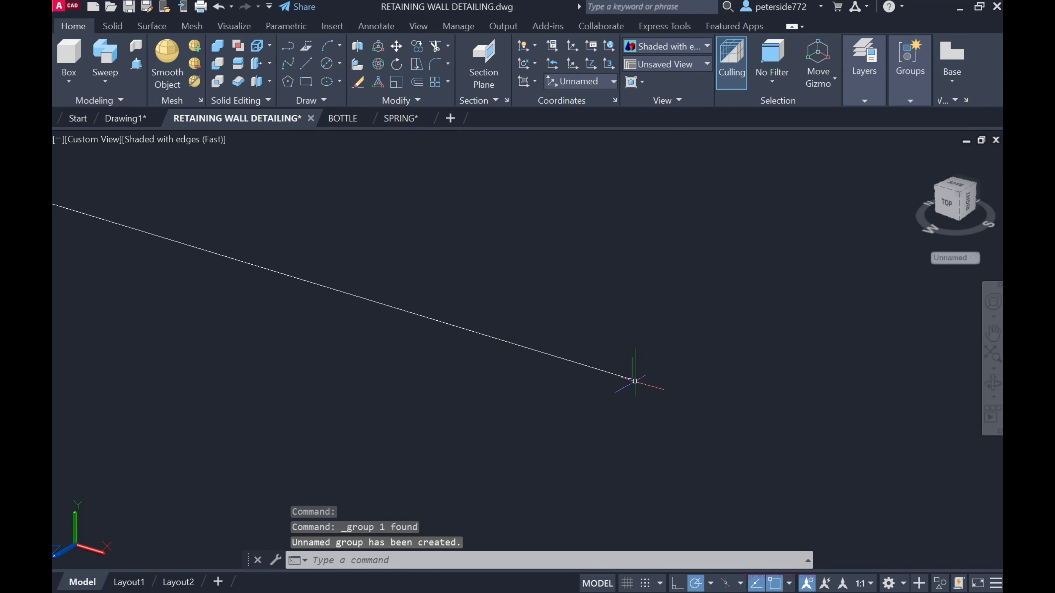
left_click(635, 381)
key("Escape")
scroll(519, 407, "down", 1)
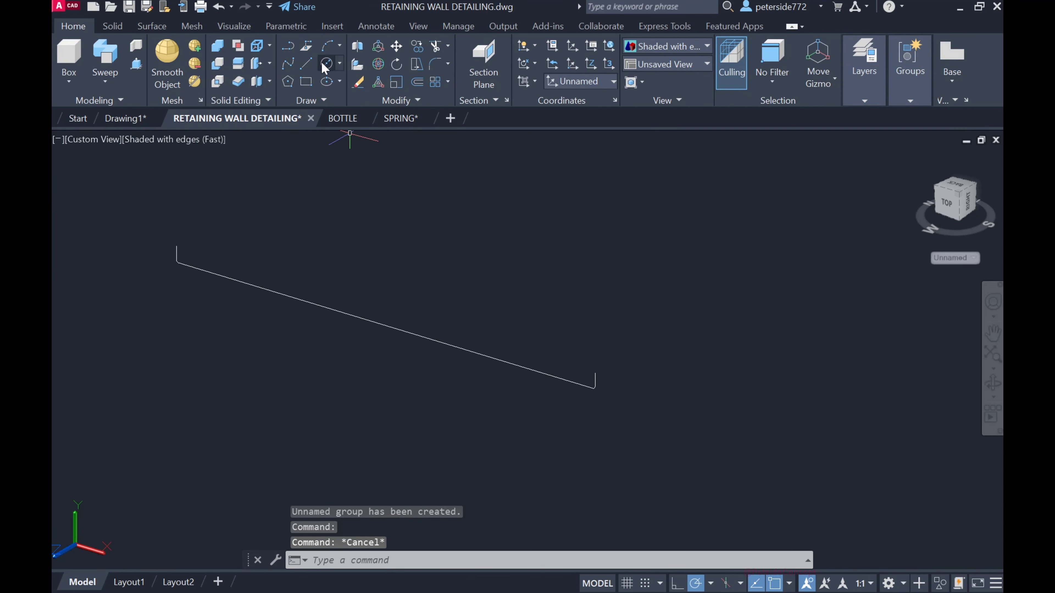
Start and cancel a circle, then try a union on the grouped bar path.
left_click(326, 65)
left_click(629, 342)
key("Escape")
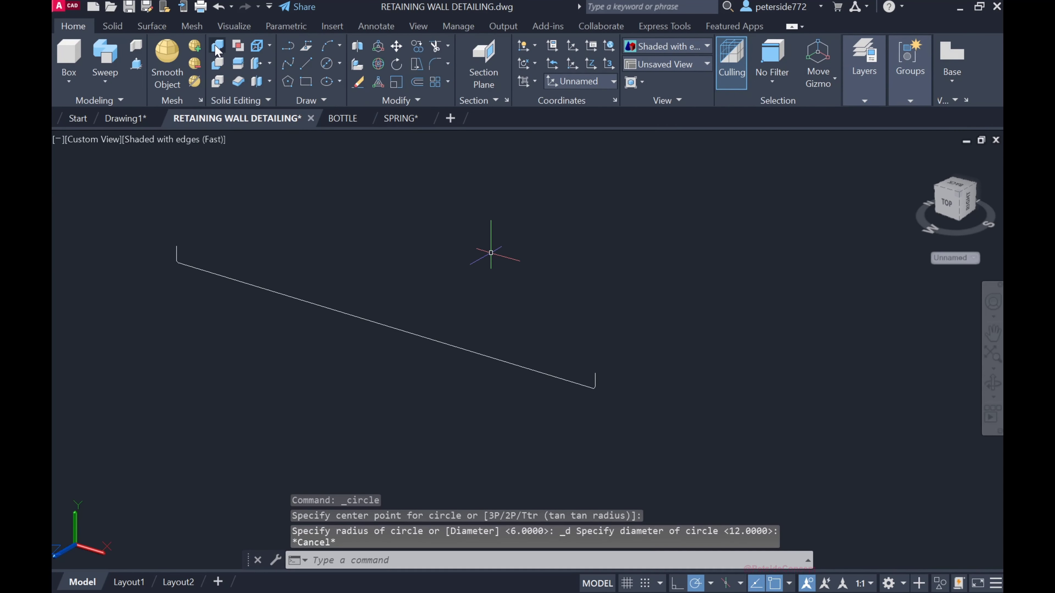
left_click(217, 45)
left_click(266, 290)
key("Return")
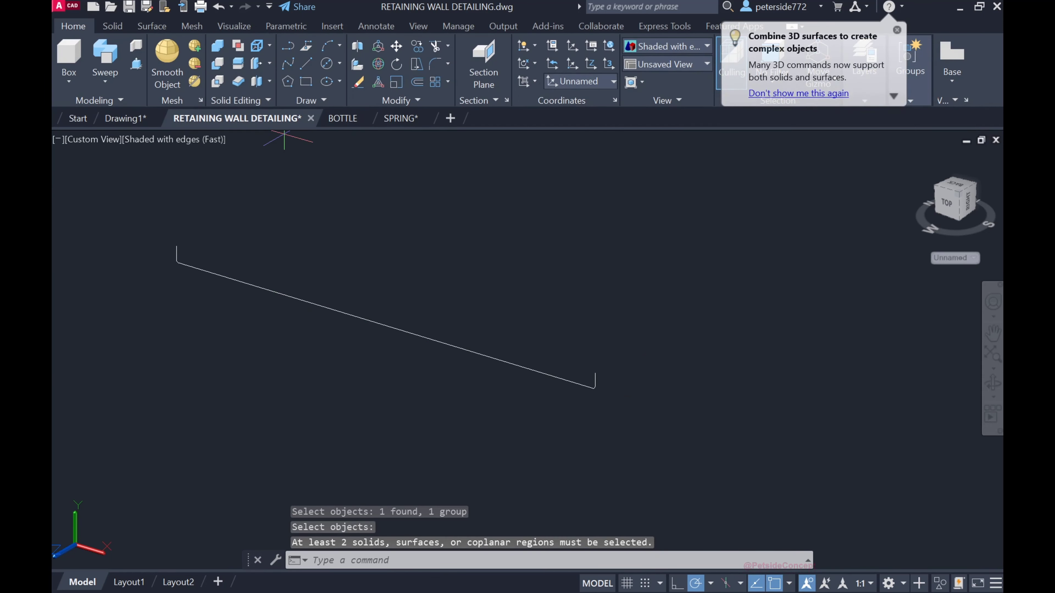
Draw a 16-diameter circle beside the bar end and pick it as the sweep profile.
left_click(326, 64)
left_click(631, 353)
key("Escape")
left_click(340, 63)
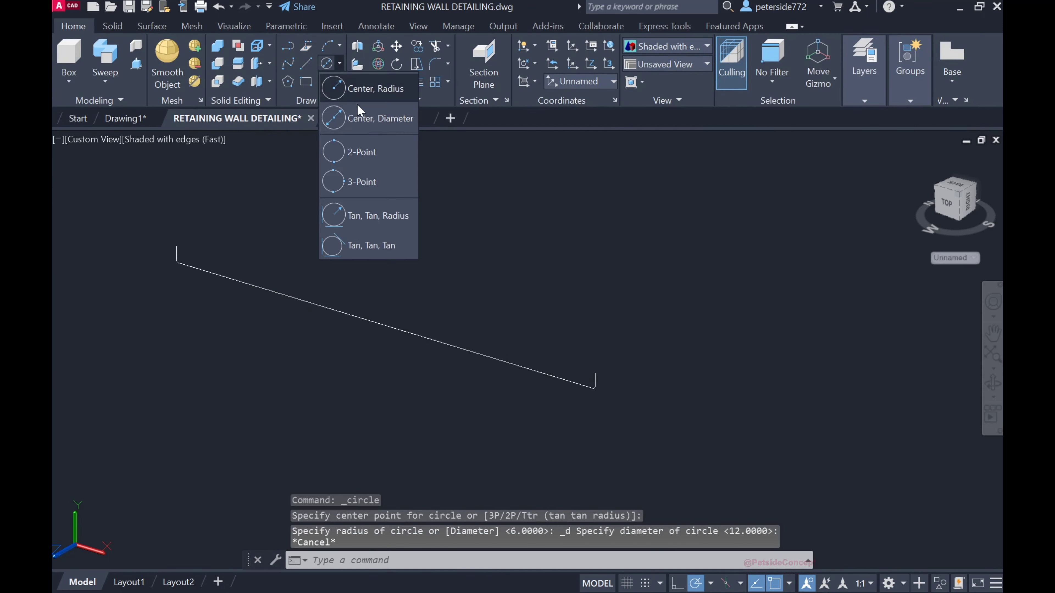
left_click(358, 110)
left_click(634, 364)
scroll(651, 353, "up", 1)
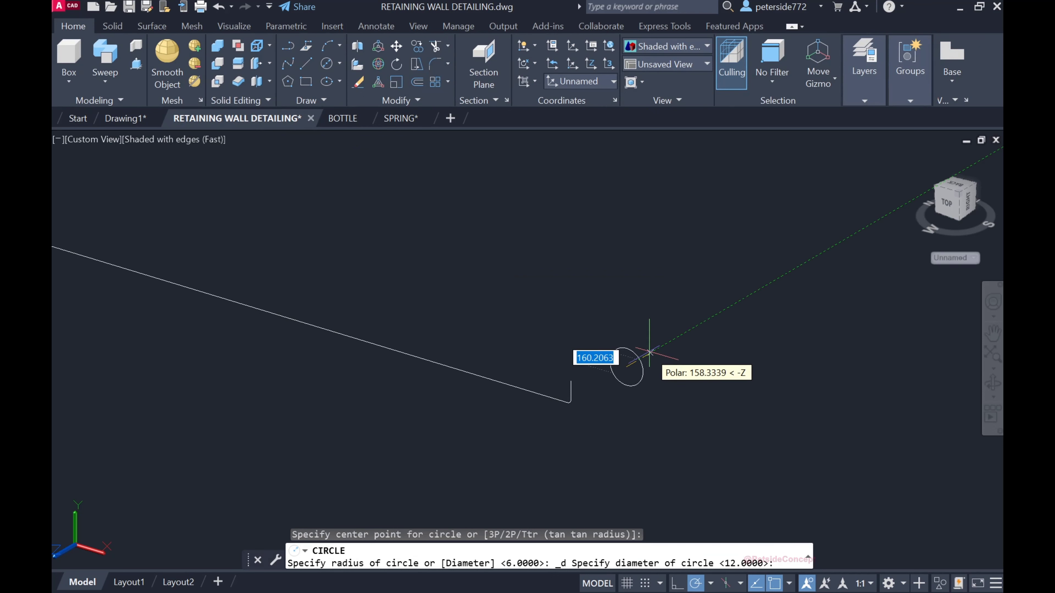
key("Return")
scroll(648, 347, "up", 3)
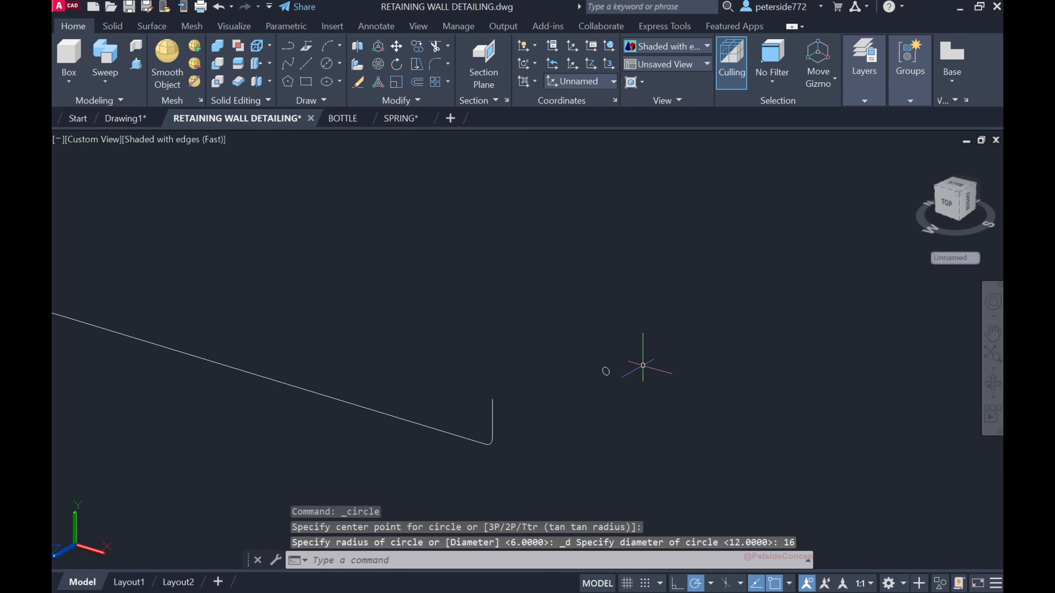
left_click(105, 55)
left_click(602, 373)
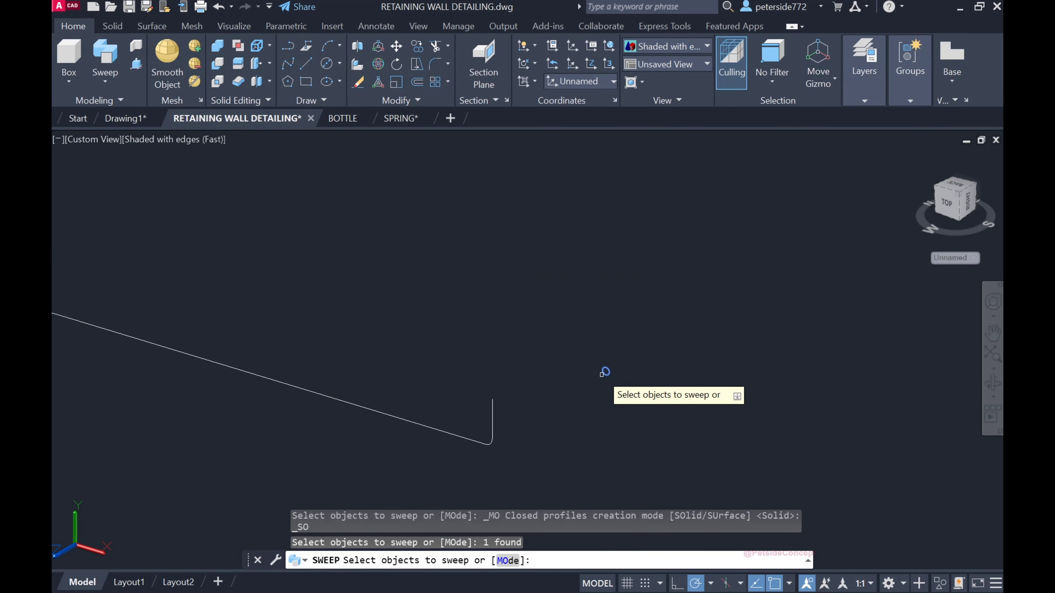
Sweep the 16 circle along the bar path into a solid bar.
left_click(492, 411)
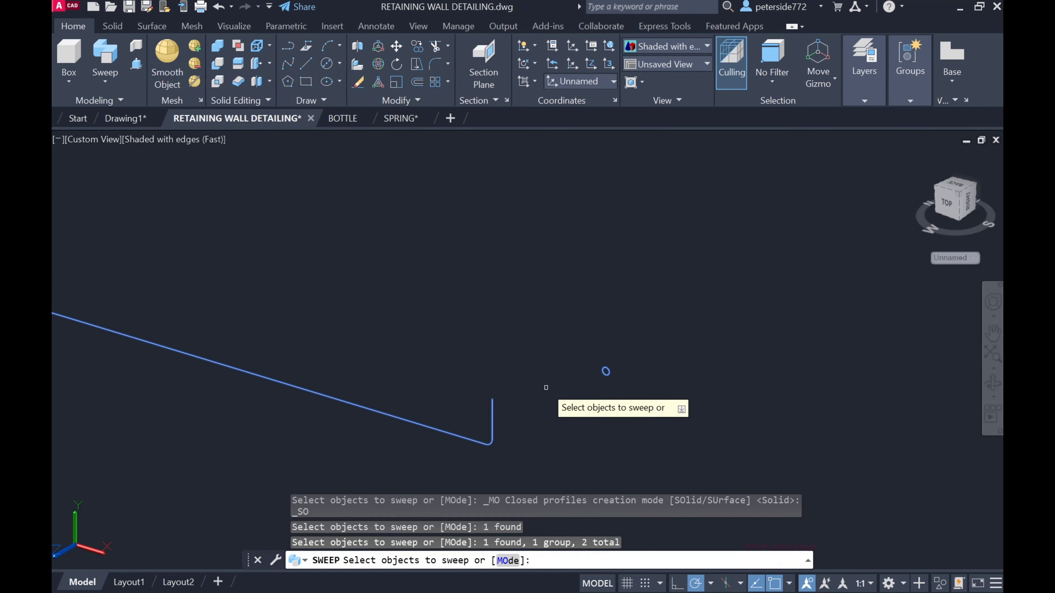
scroll(546, 387, "down", 2)
key("Escape")
key("Return")
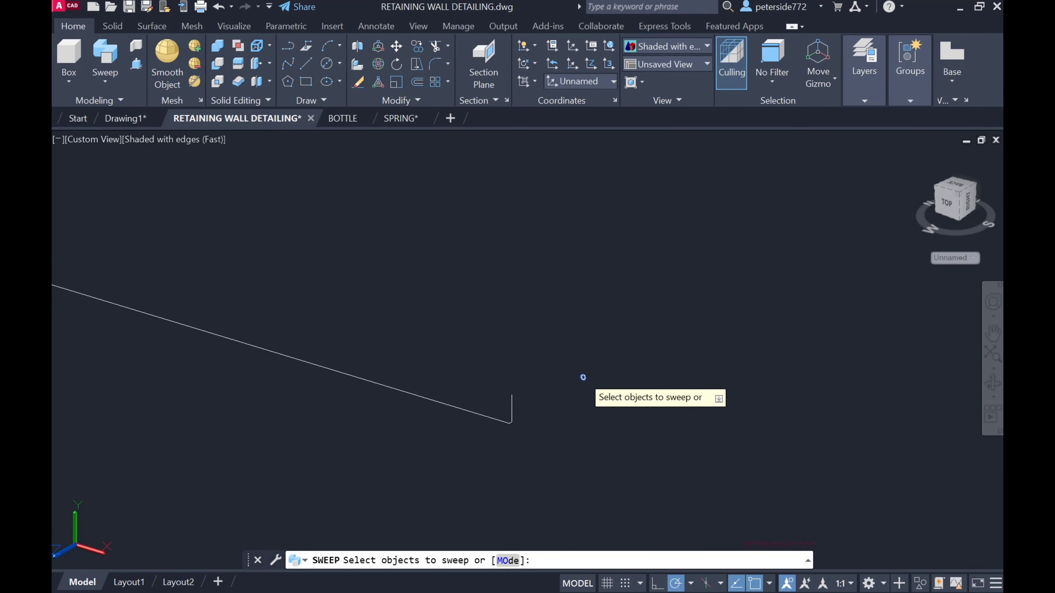
left_click(583, 377)
key("Return")
left_click(512, 416)
middle_click_drag(514, 419, 539, 395)
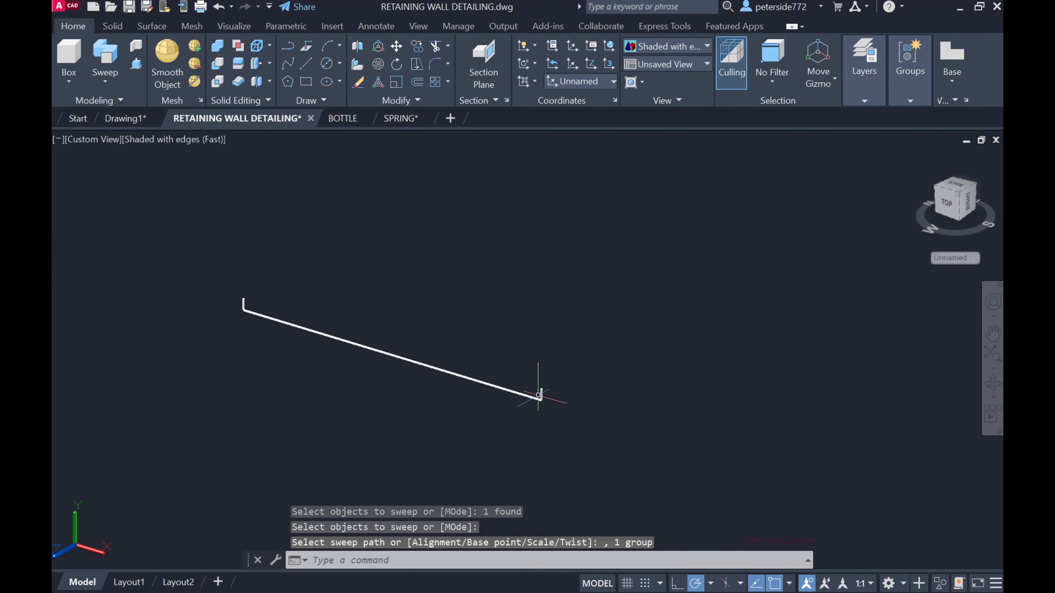
scroll(581, 391, "up", 2)
scroll(623, 377, "down", 2)
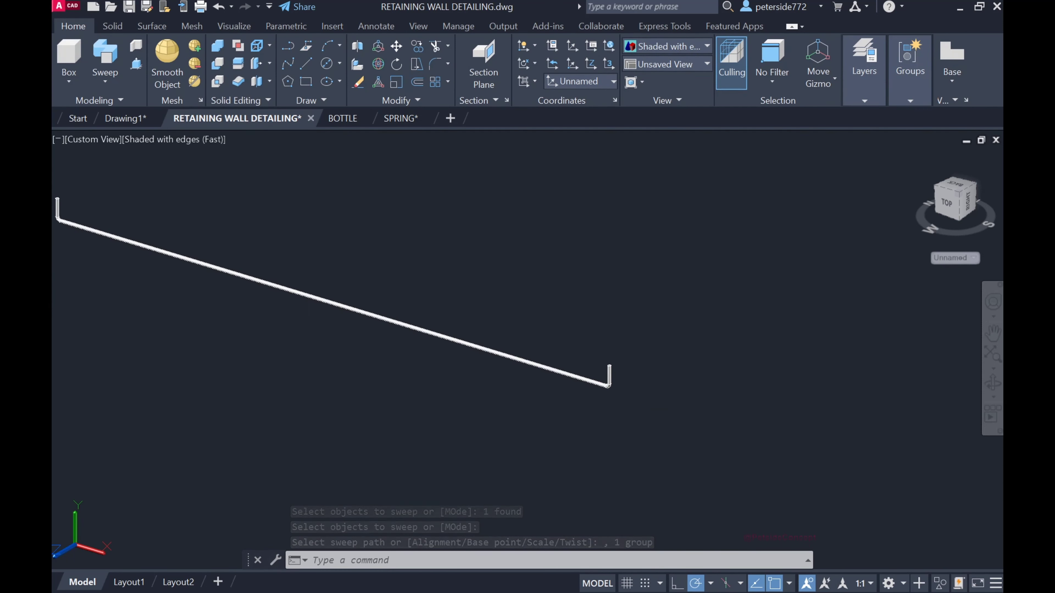
middle_click_drag(33, 190, 107, 232)
scroll(106, 233, "up", 5)
key("Escape")
scroll(282, 271, "down", 2)
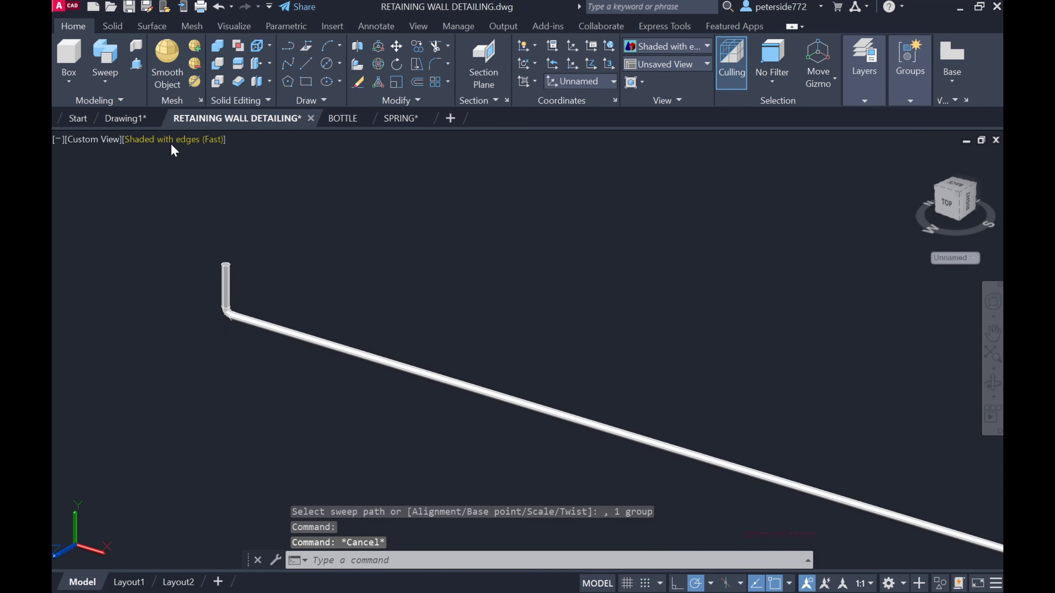
Switch the visual style to Realistic.
left_click(175, 140)
left_click(203, 229)
scroll(729, 431, "down", 2)
scroll(713, 339, "up", 3)
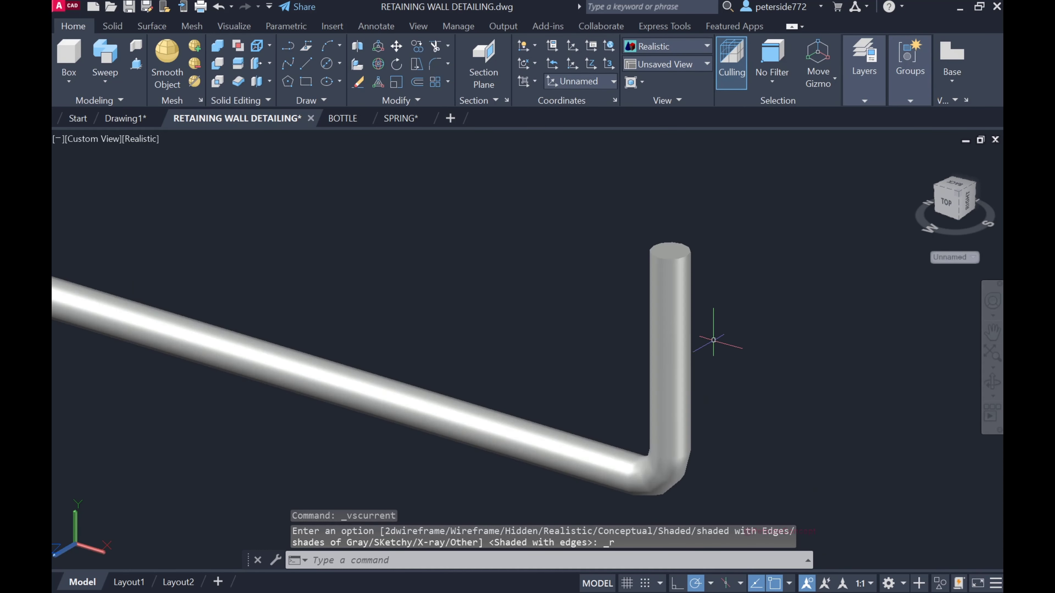
scroll(735, 336, "down", 5)
Colour the swept bar Red.
left_click(535, 309)
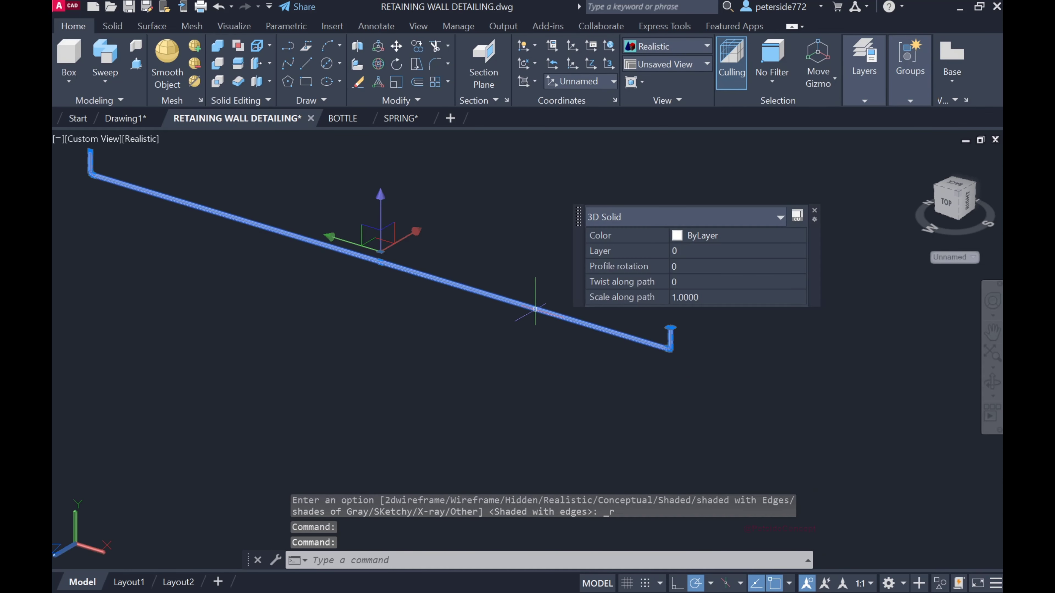
left_click(714, 240)
left_click(698, 274)
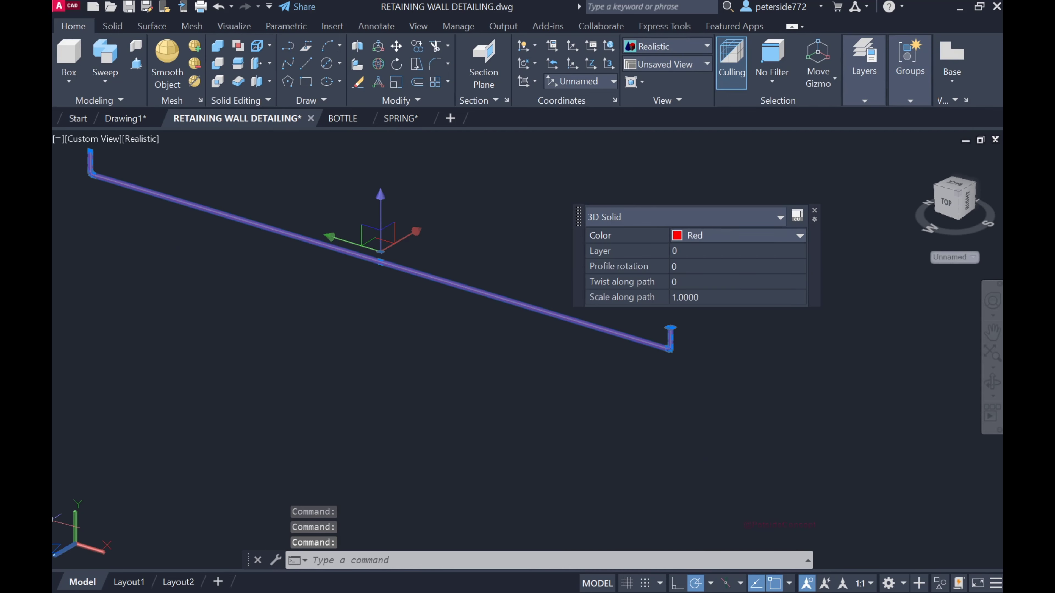
key("Escape")
scroll(640, 431, "down", 2)
scroll(530, 389, "down", 4)
Find Clear glazing in the Materials Browser and add it to the drawing.
left_click(247, 24)
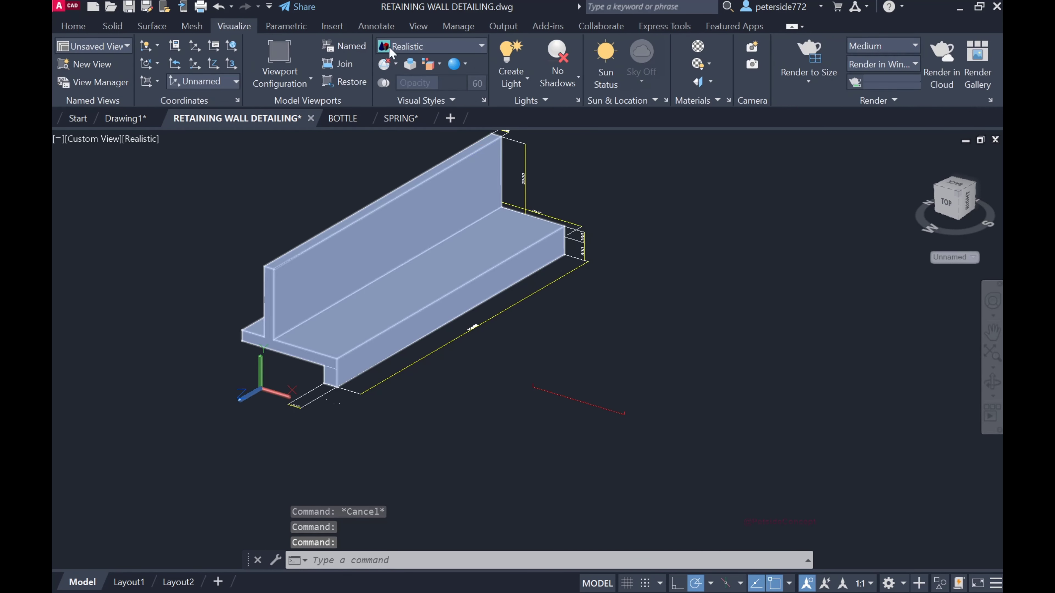
left_click(698, 47)
type("GLA")
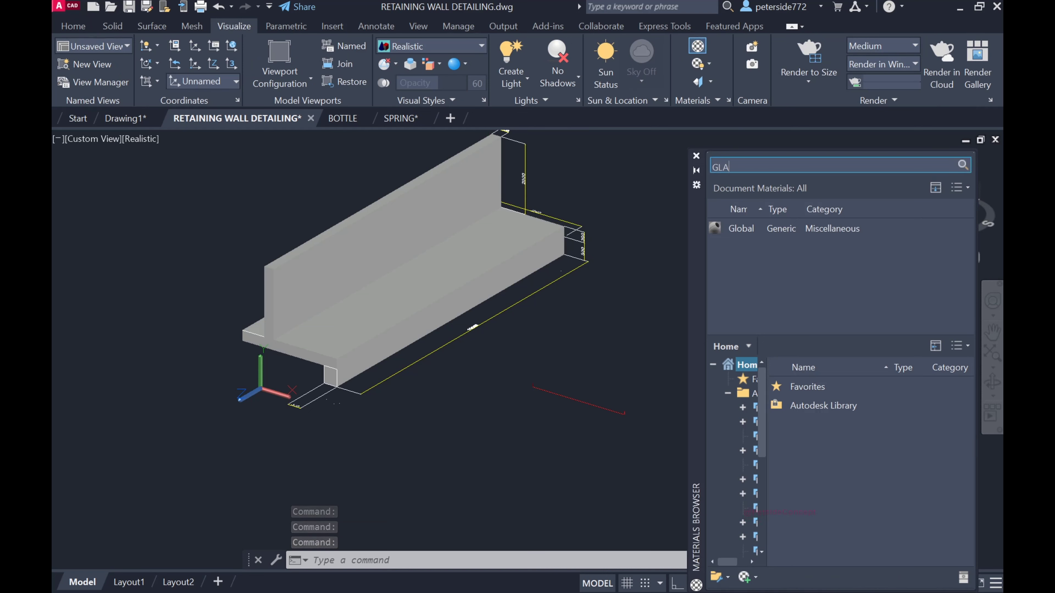
type("SS")
scroll(788, 423, "down", 2)
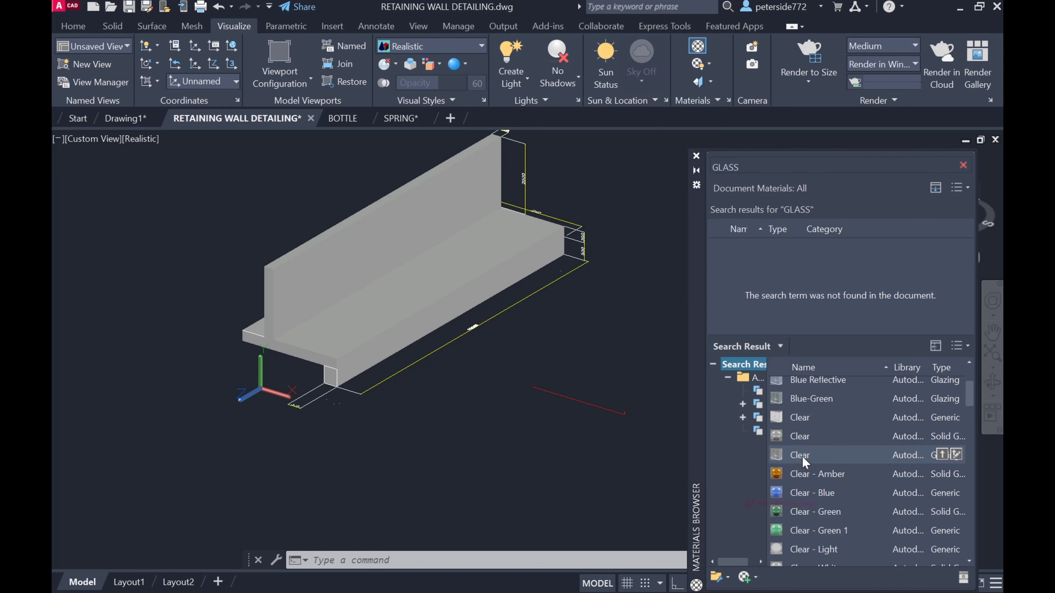
right_click(802, 456)
left_click(933, 513)
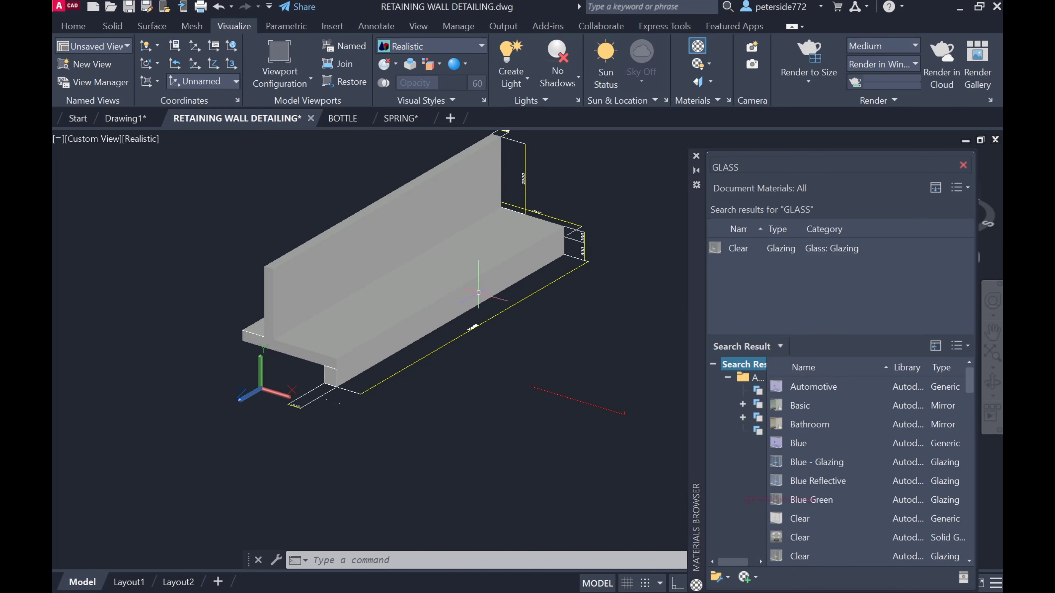
Apply Clear glazing to the retaining wall, then close the Materials Editor and Browser.
left_click(405, 266)
left_click_drag(754, 268, 440, 420)
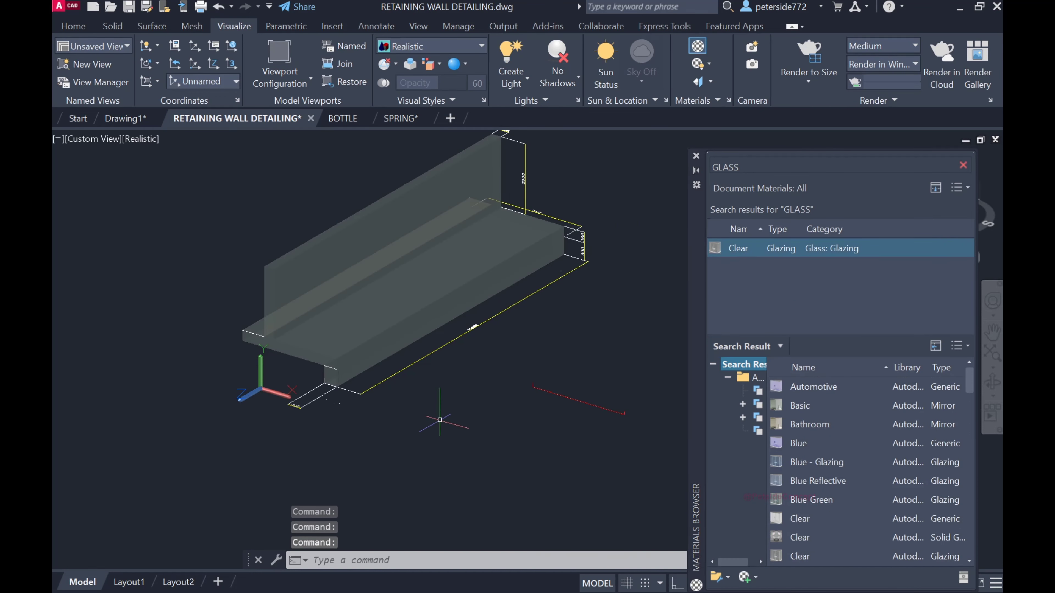
scroll(432, 322, "up", 2)
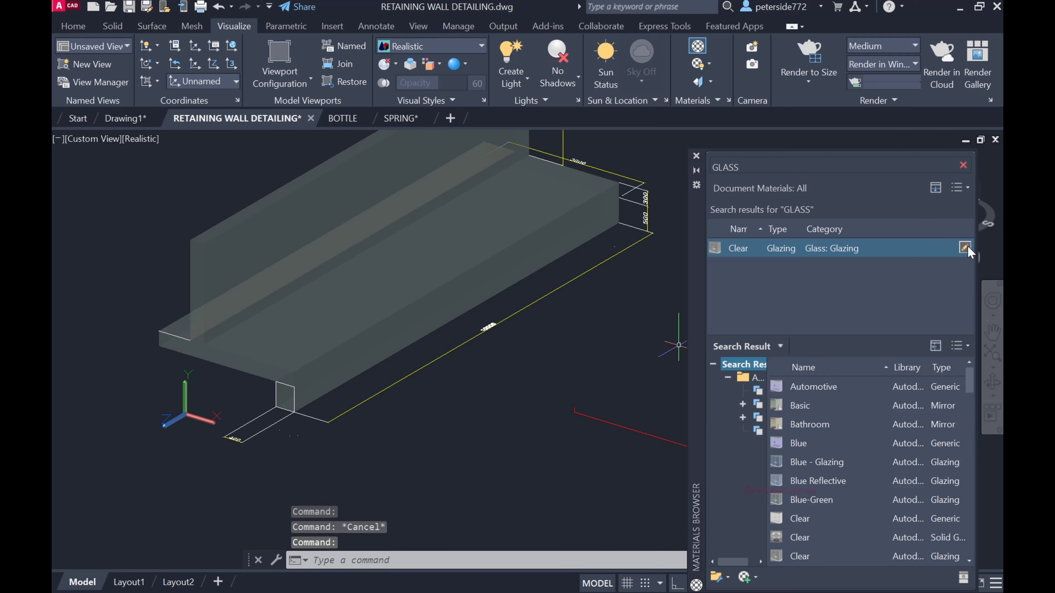
left_click(964, 248)
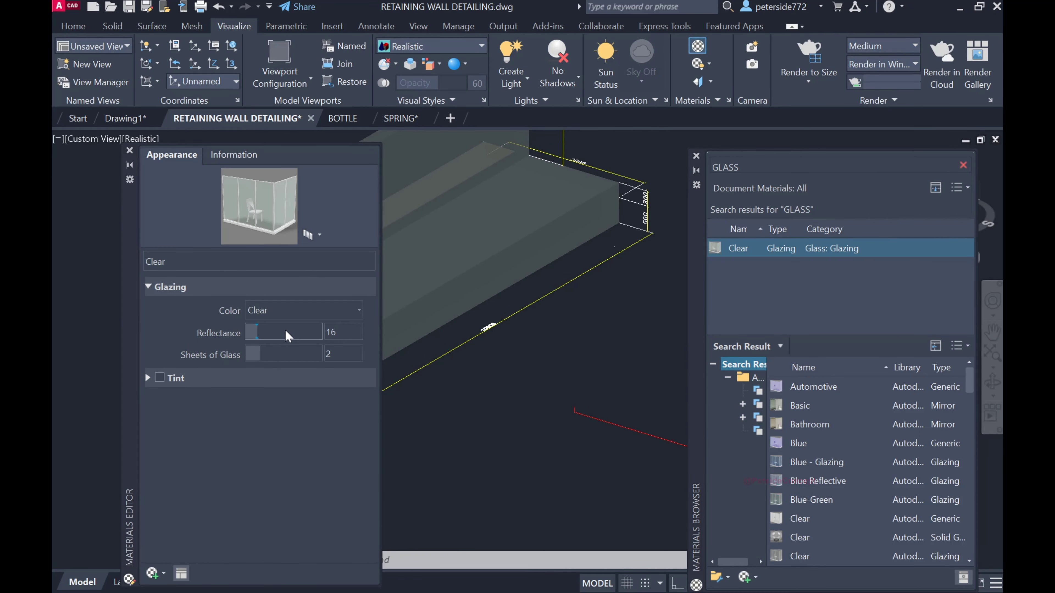
left_click(129, 150)
left_click(963, 165)
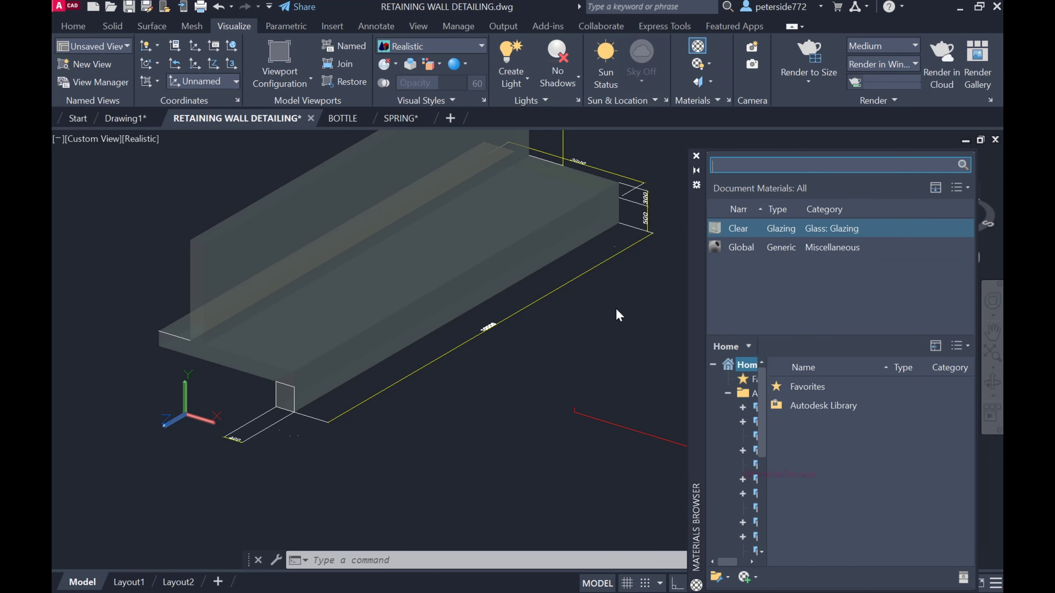
left_click(696, 156)
scroll(482, 330, "down", 3)
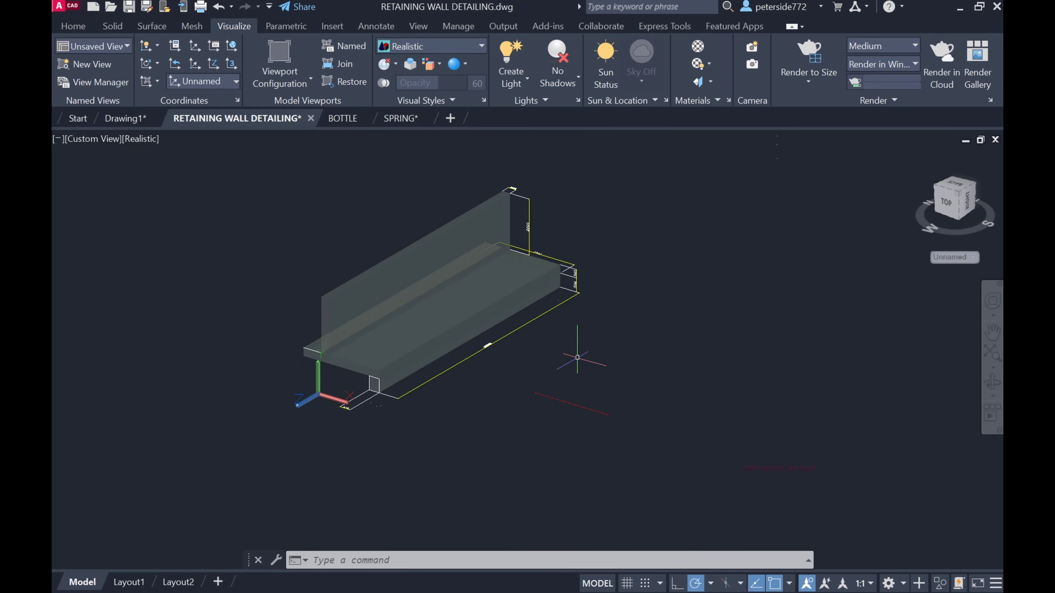
Move the red bar onto the slab's base and orbit to a front view.
scroll(455, 353, "up", 3)
scroll(539, 392, "down", 2)
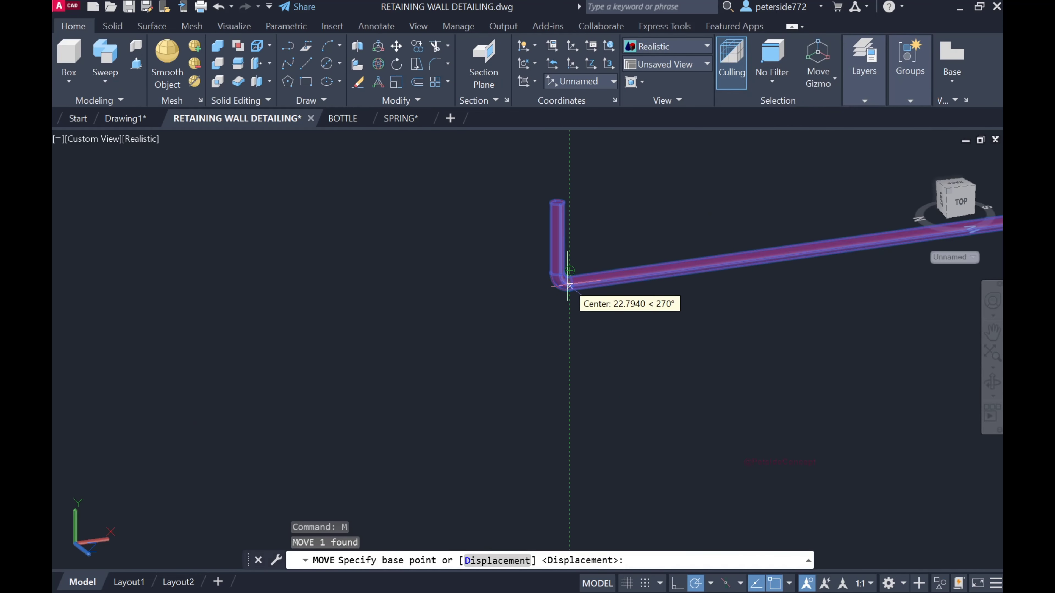
left_click(569, 283)
scroll(640, 263, "down", 3)
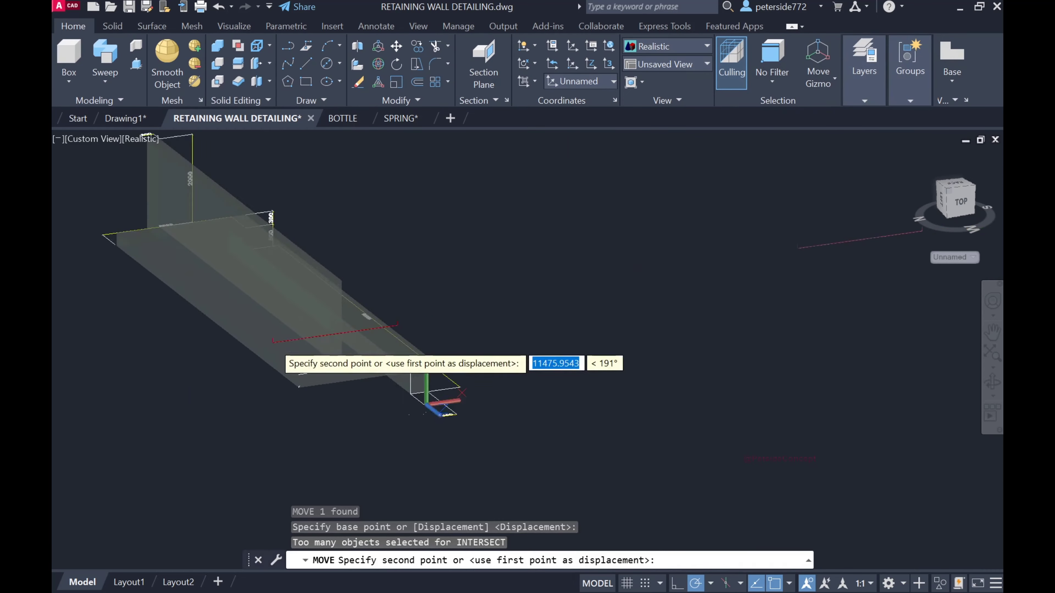
scroll(436, 377, "up", 2)
scroll(270, 449, "up", 1)
left_click(290, 440)
scroll(376, 396, "down", 3)
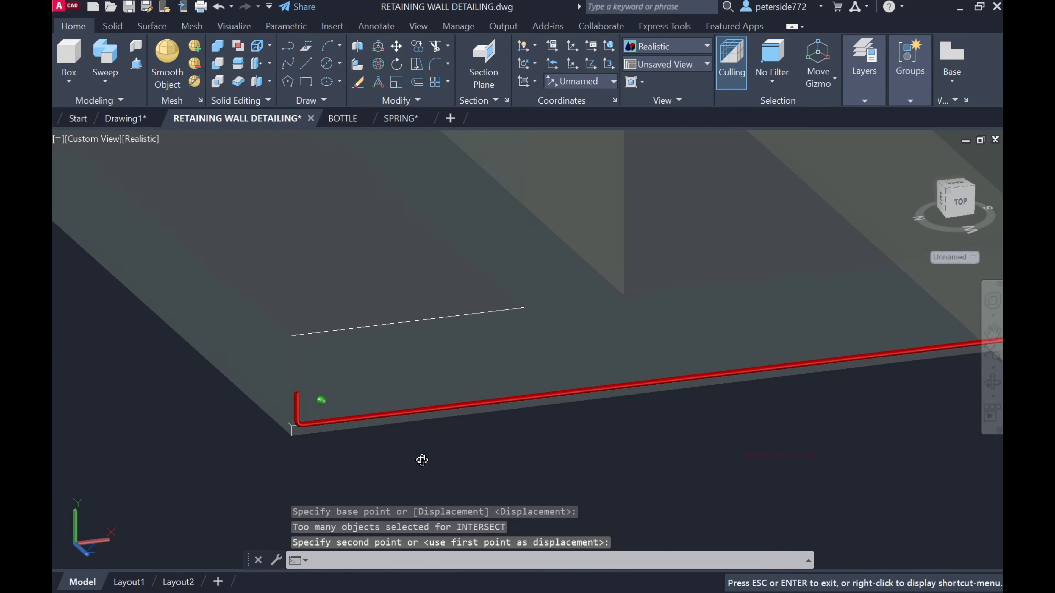
middle_click_drag(424, 459, 384, 415, "shift")
scroll(323, 430, "down", 3)
scroll(540, 443, "up", 2)
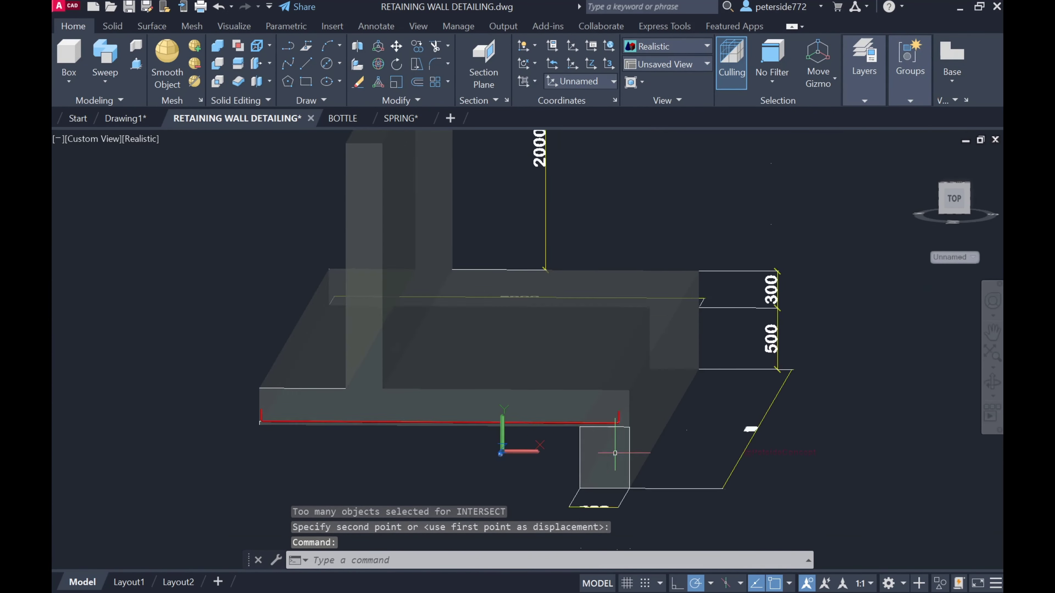
scroll(617, 443, "up", 2)
middle_click_drag(617, 443, 631, 408, "shift")
scroll(631, 408, "down", 3)
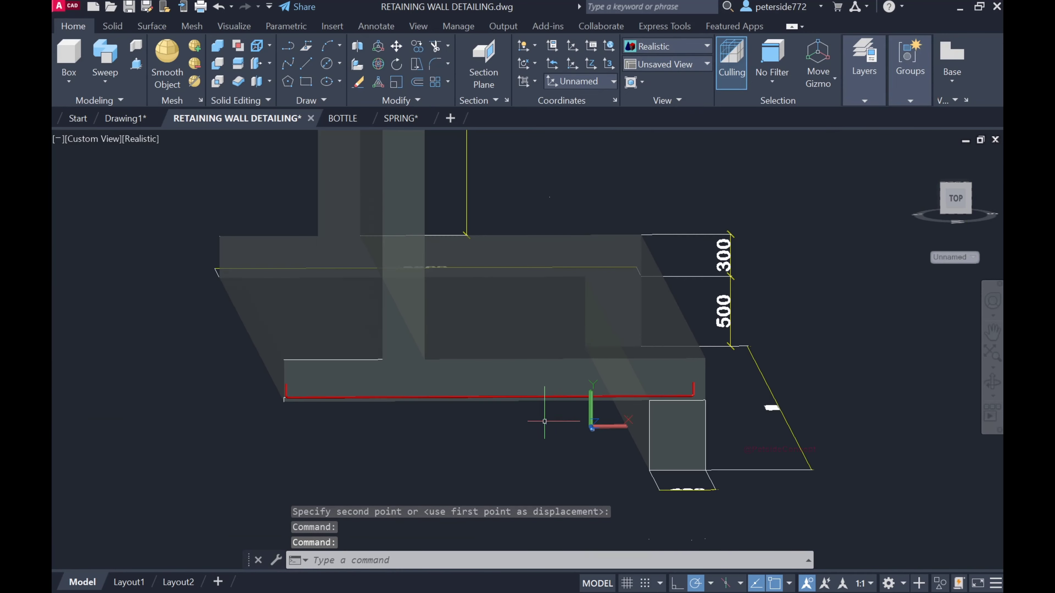
middle_click_drag(549, 419, 652, 408, "shift")
scroll(652, 407, "up", 2)
Move the red bar's end onto the slab edge.
left_click(631, 406)
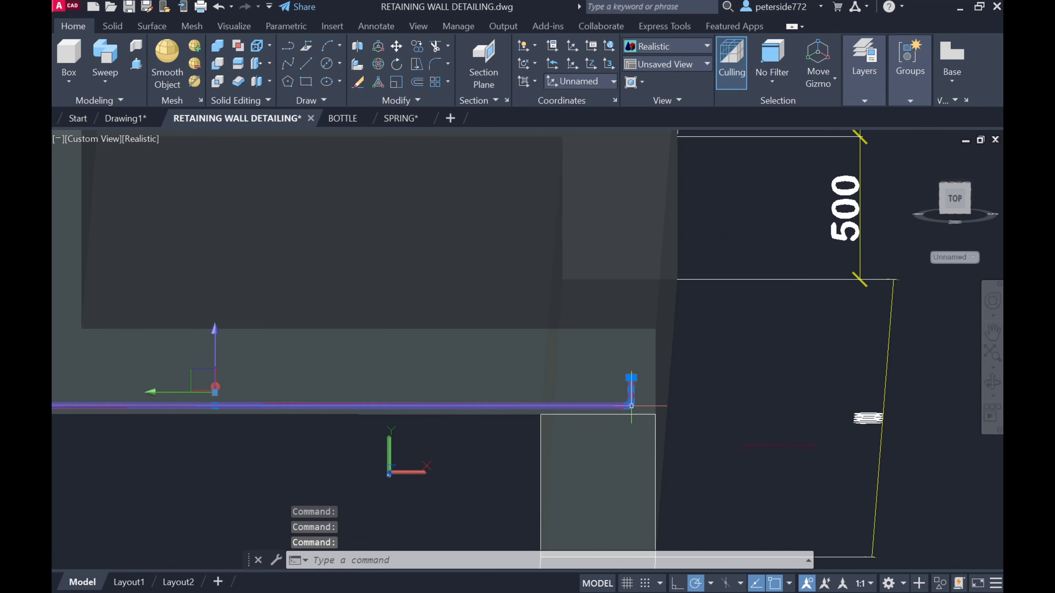
type("m")
key("Return")
left_click(631, 402)
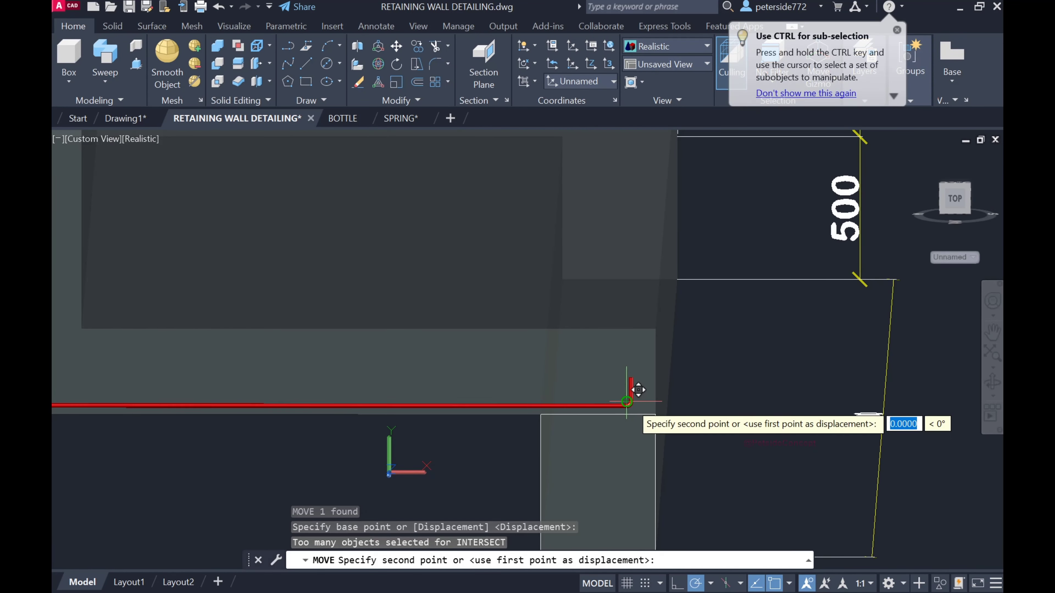
left_click(644, 402)
scroll(644, 402, "down", 3)
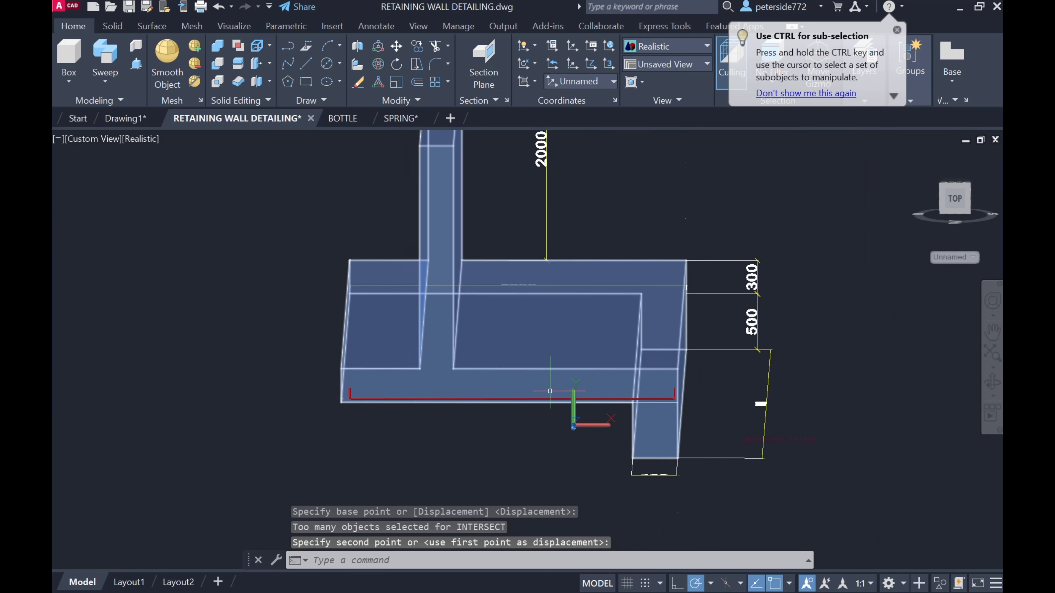
scroll(544, 400, "up", 1)
Move the bar from its corner to the slab's bottom front corner.
left_click(545, 400)
key("Return")
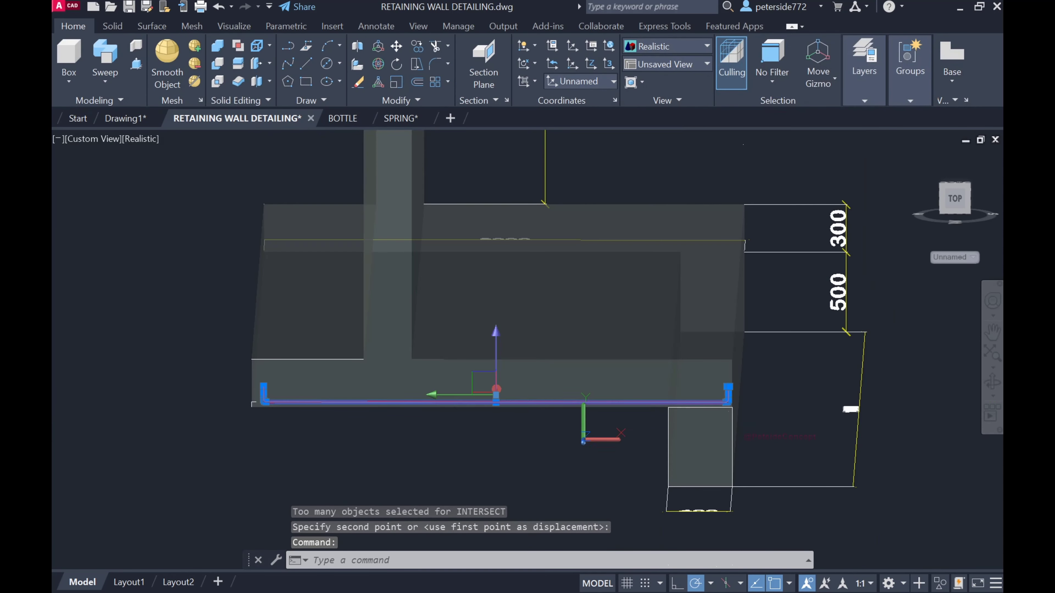
type("M")
scroll(261, 399, "up", 5)
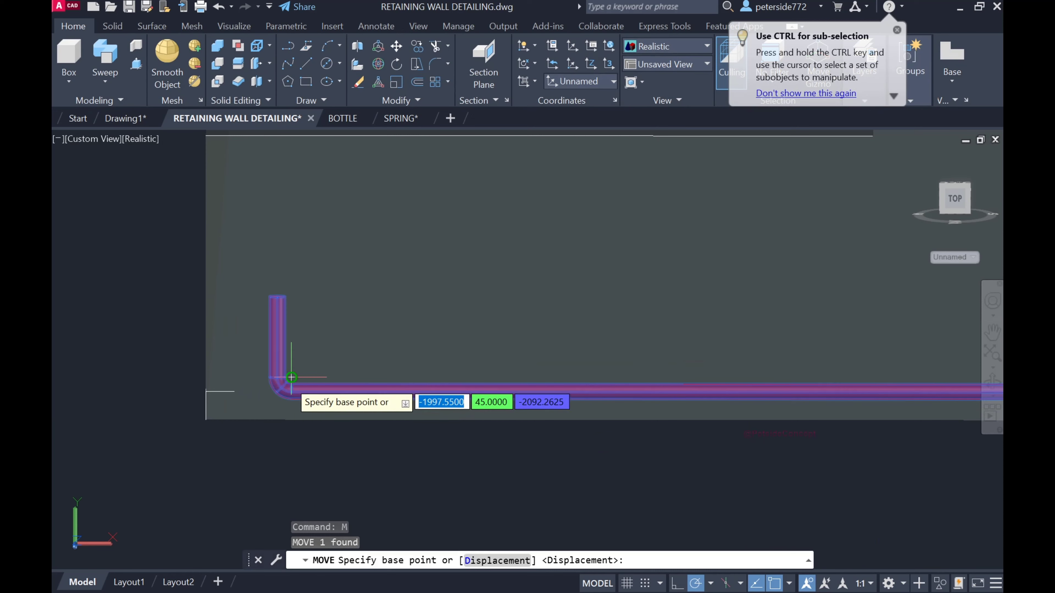
left_click(291, 377)
scroll(277, 375, "down", 3)
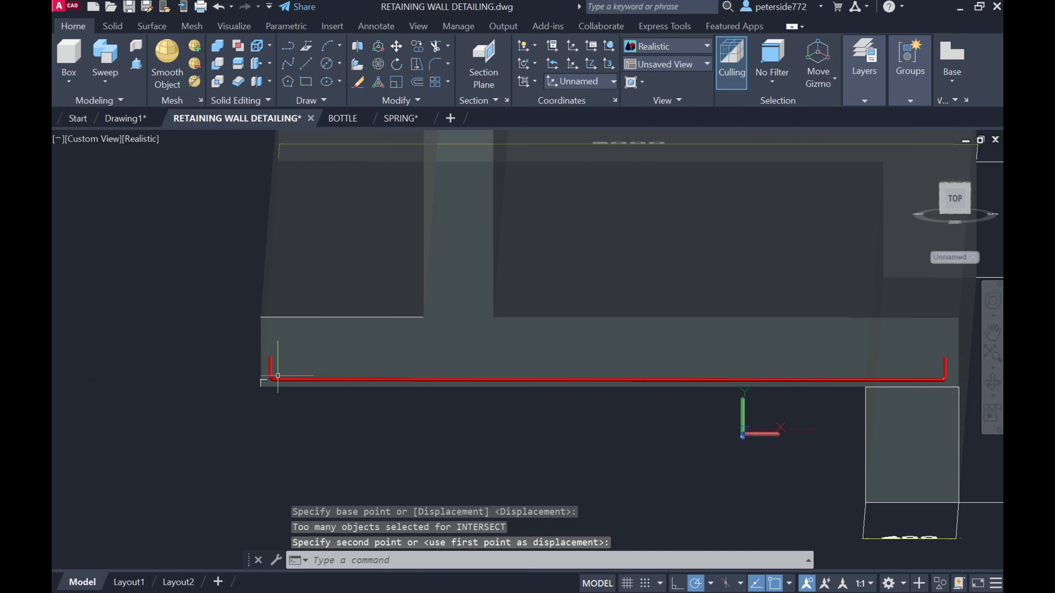
scroll(457, 391, "down", 3)
middle_click_drag(457, 391, 423, 444, "shift")
left_click(424, 443)
Orbit to isometric angles to check the bar along the slab's front edge.
middle_click_drag(424, 405, 432, 431, "shift")
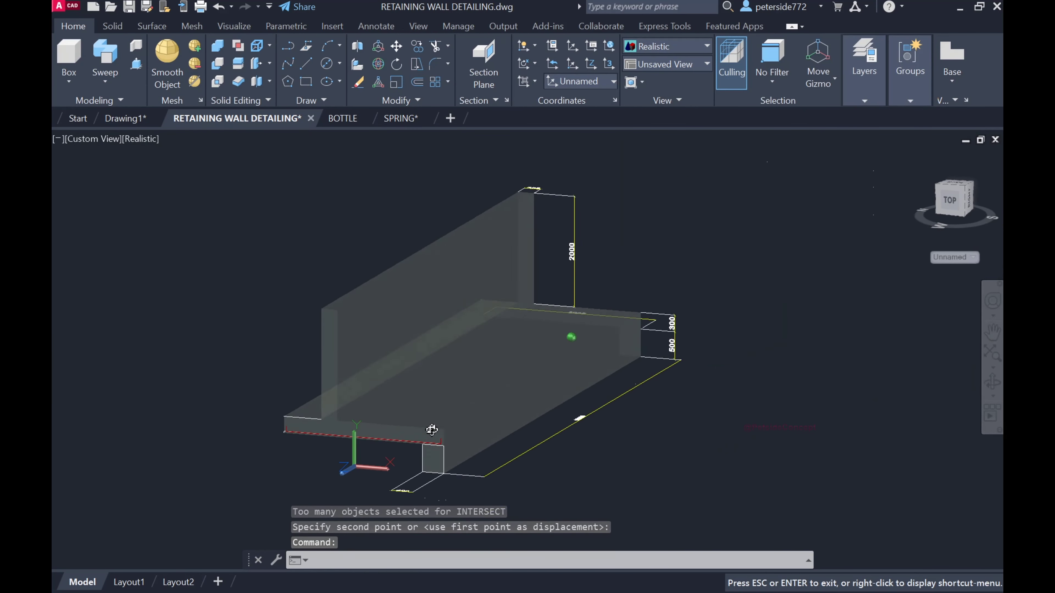
scroll(432, 431, "up", 4)
scroll(403, 435, "down", 2)
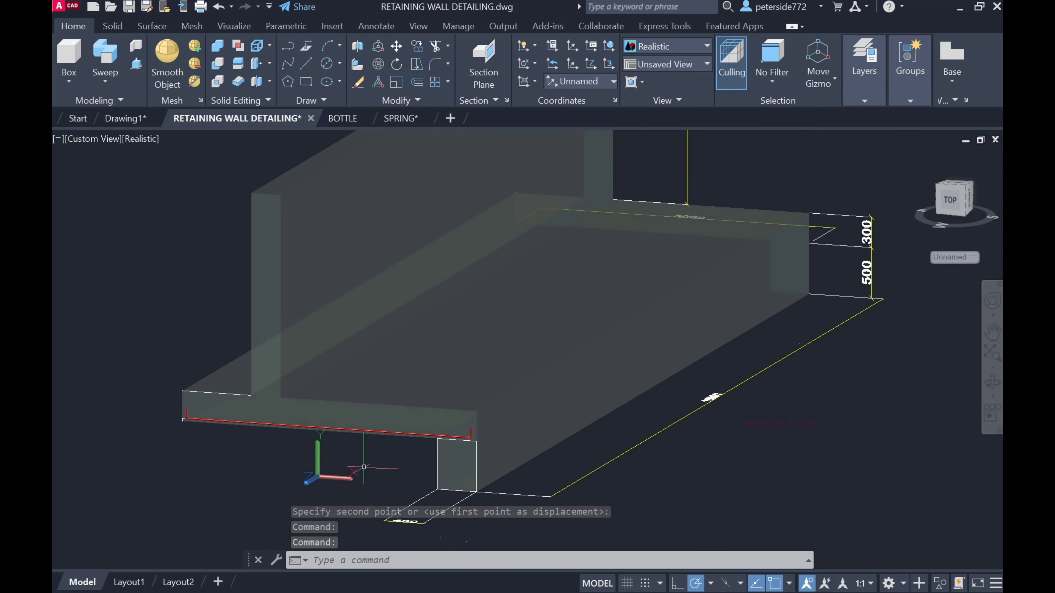
middle_click_drag(363, 467, 409, 474, "shift")
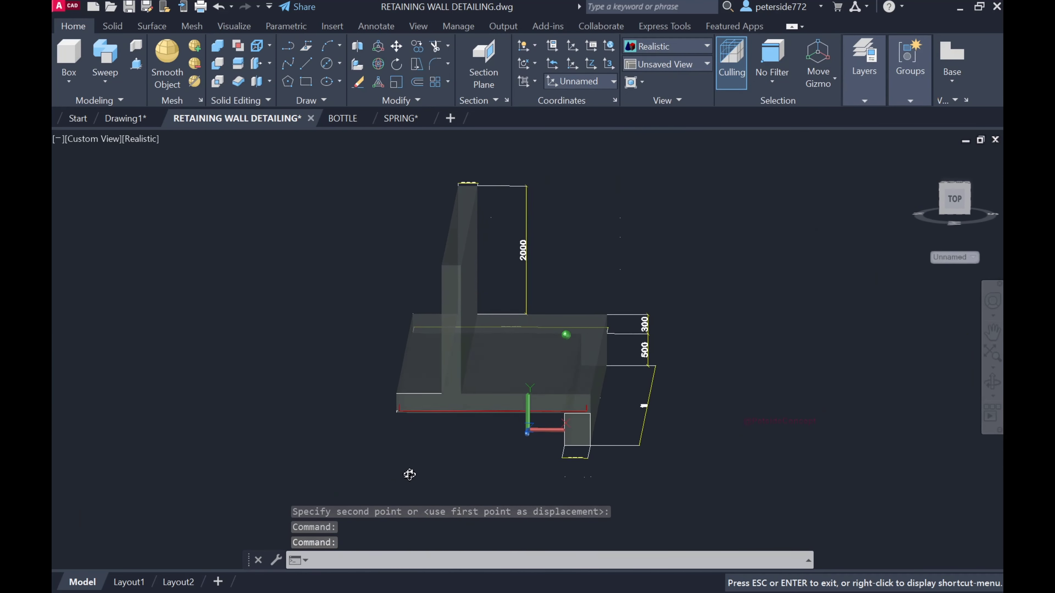
middle_click_drag(409, 474, 349, 491, "shift")
scroll(343, 463, "up", 5)
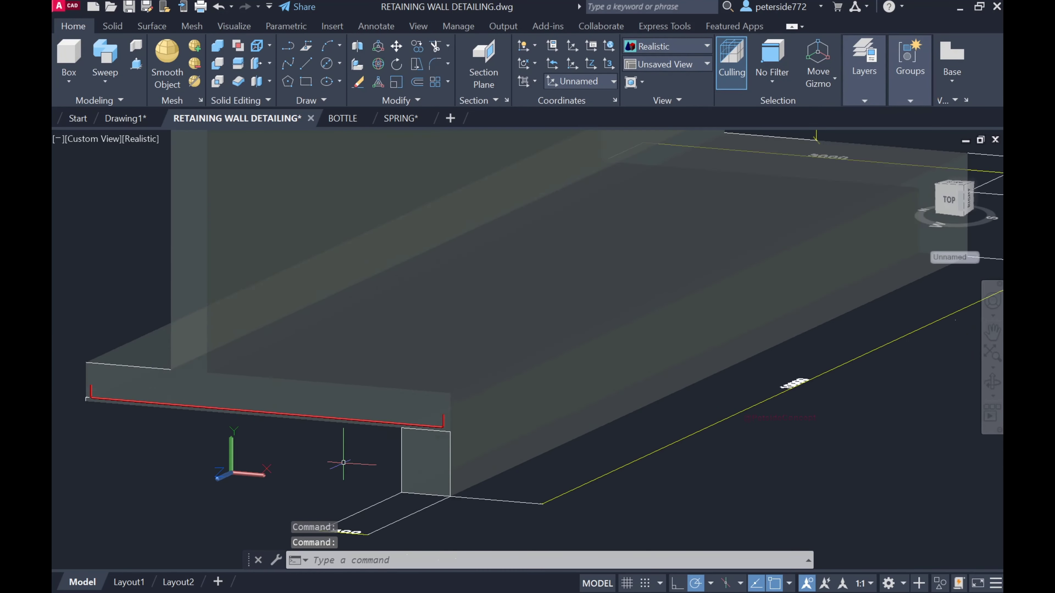
scroll(343, 463, "down", 5)
mouse_move(349, 432)
middle_mouse_down("shift")
mouse_move(388, 436)
mouse_move(303, 477)
middle_mouse_up("shift")
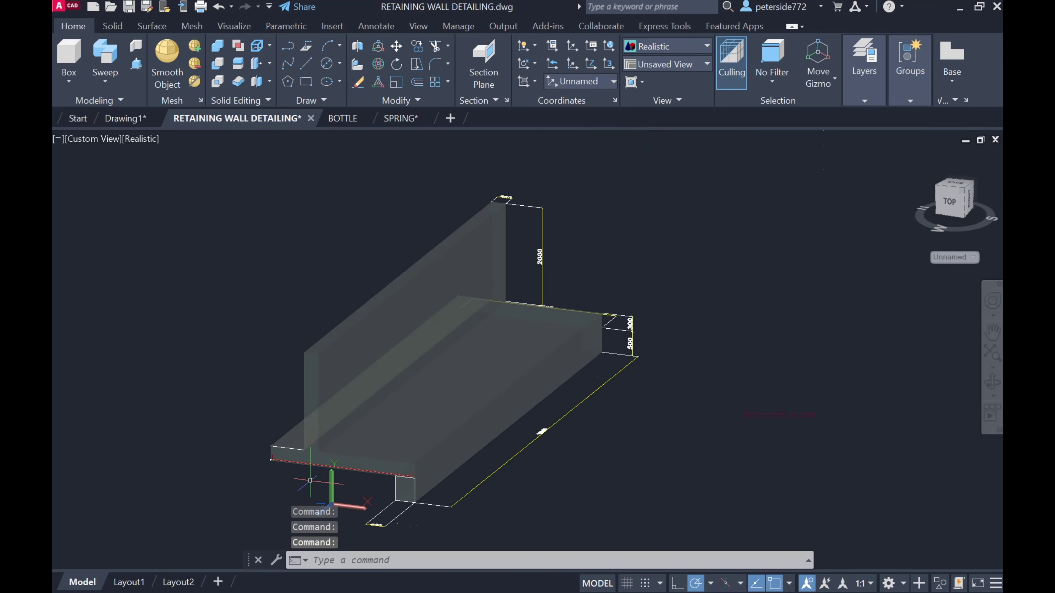
scroll(370, 495, "up", 2)
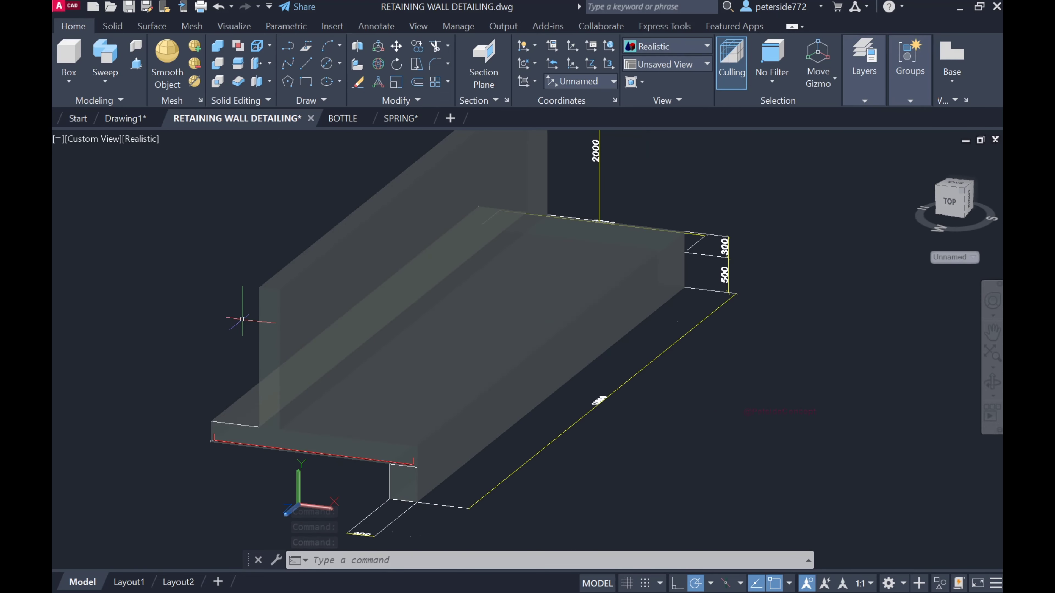
Start a line on the red bar, then cancel it and orbit to a side angle.
left_click(306, 63)
scroll(311, 461, "up", 3)
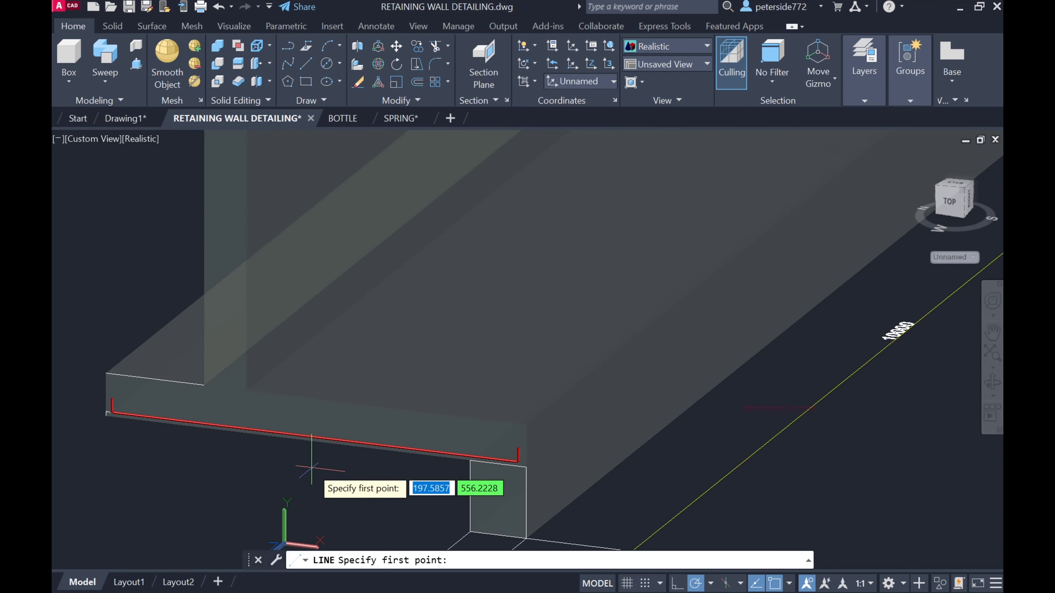
left_click(290, 434)
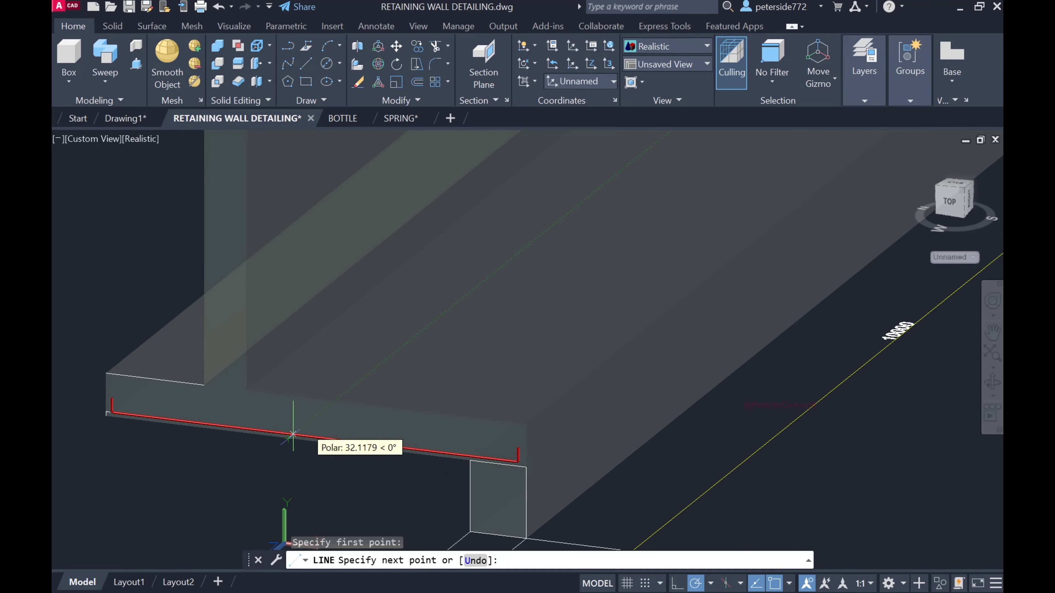
scroll(299, 432, "down", 4)
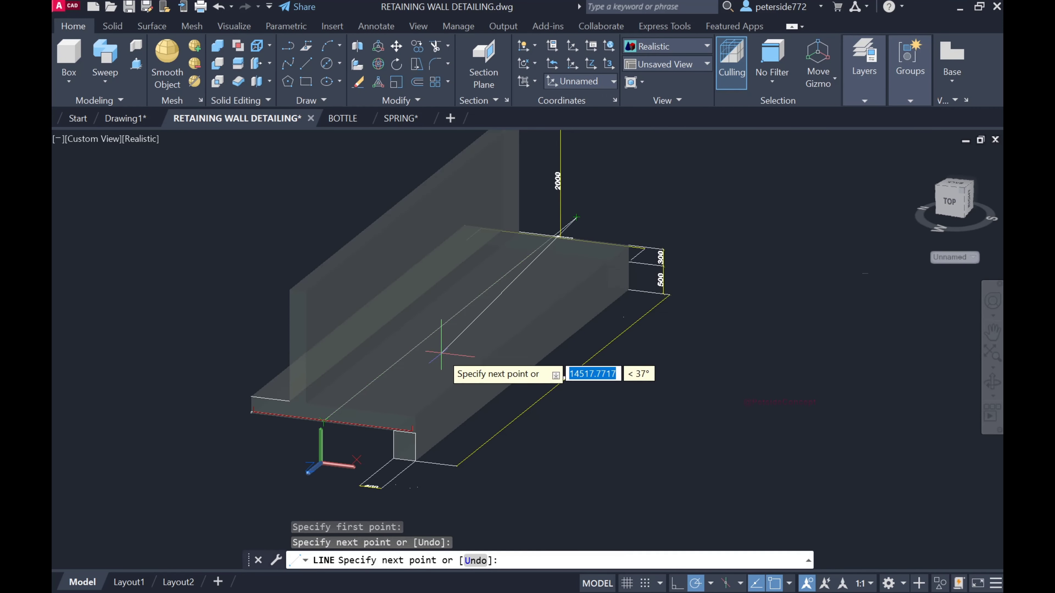
middle_click_drag(519, 357, 506, 316, "shift")
key("Escape")
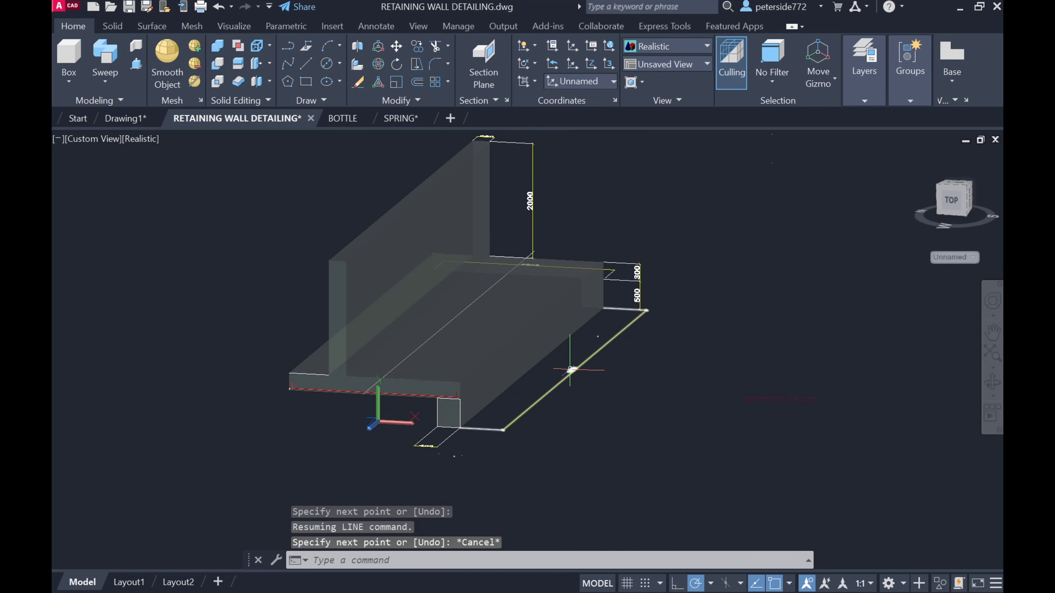
middle_click_drag(571, 369, 542, 365, "shift")
scroll(542, 365, "up", 3)
Draw the guide line from the red bar's edge to the slab's far end.
left_click(306, 63)
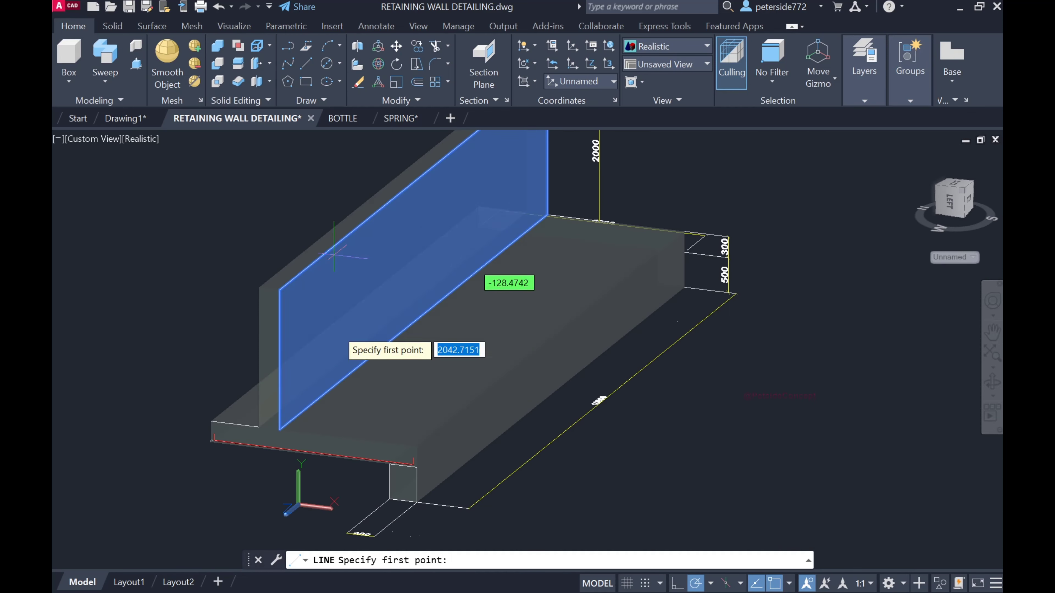
left_click(299, 452)
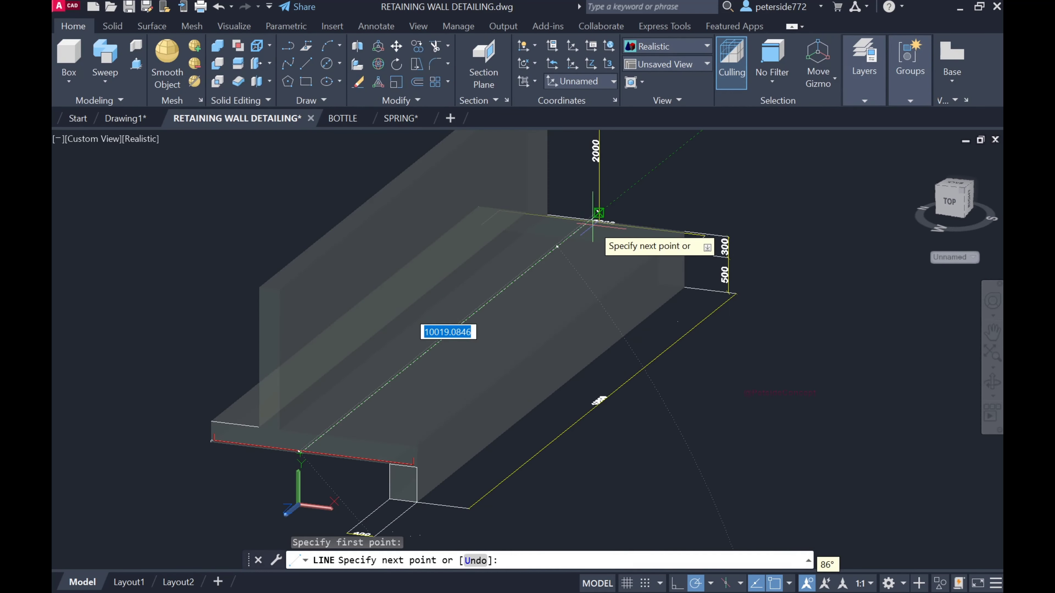
mouse_move(598, 212)
middle_mouse_down("shift")
mouse_move(558, 316)
mouse_move(594, 262)
mouse_move(535, 331)
middle_mouse_up("shift")
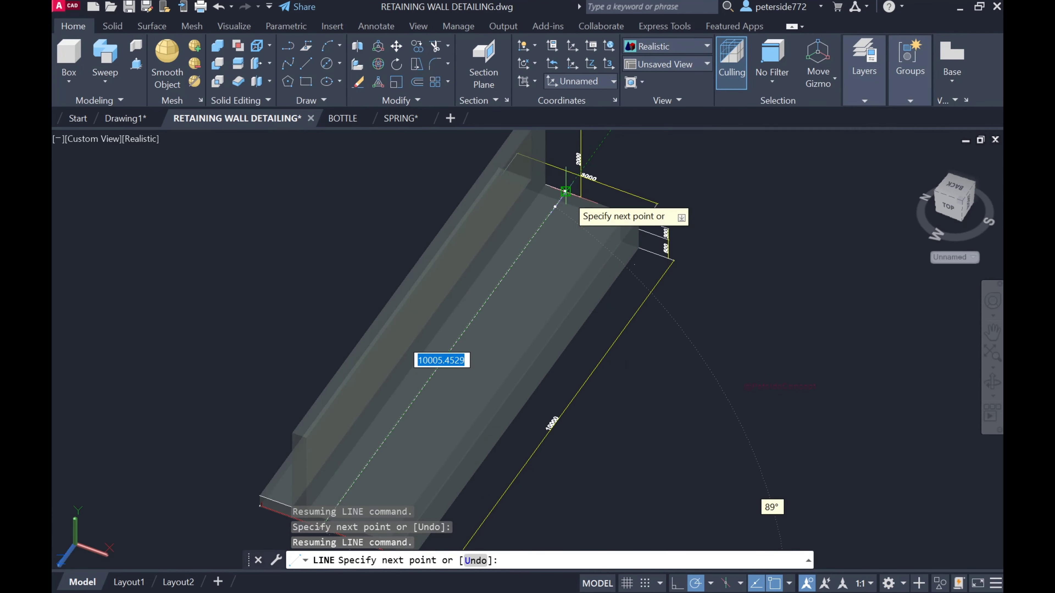
scroll(566, 191, "up", 3)
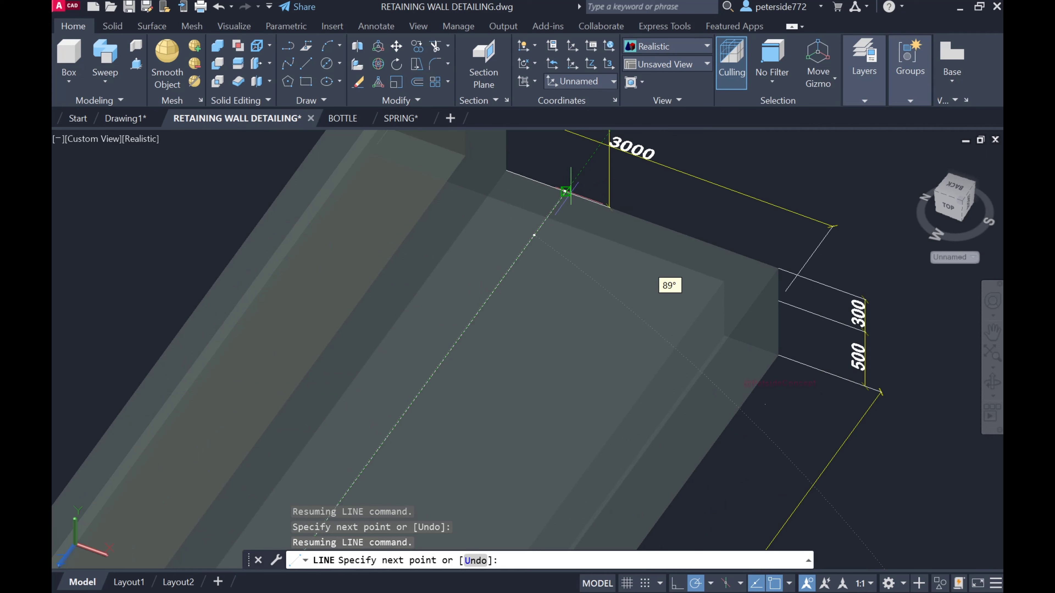
scroll(572, 180, "up", 2)
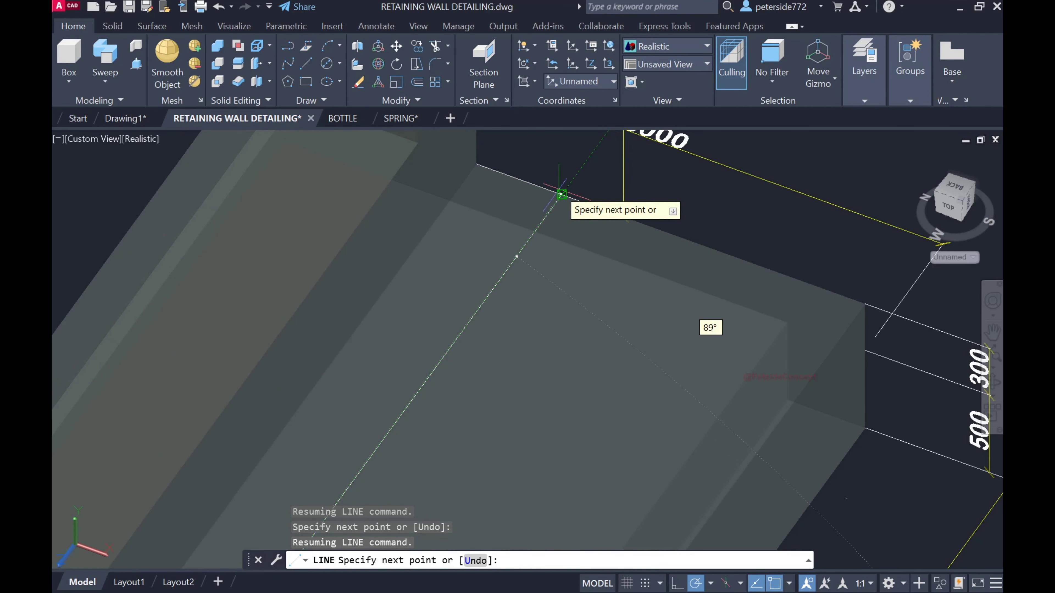
scroll(562, 189, "up", 1)
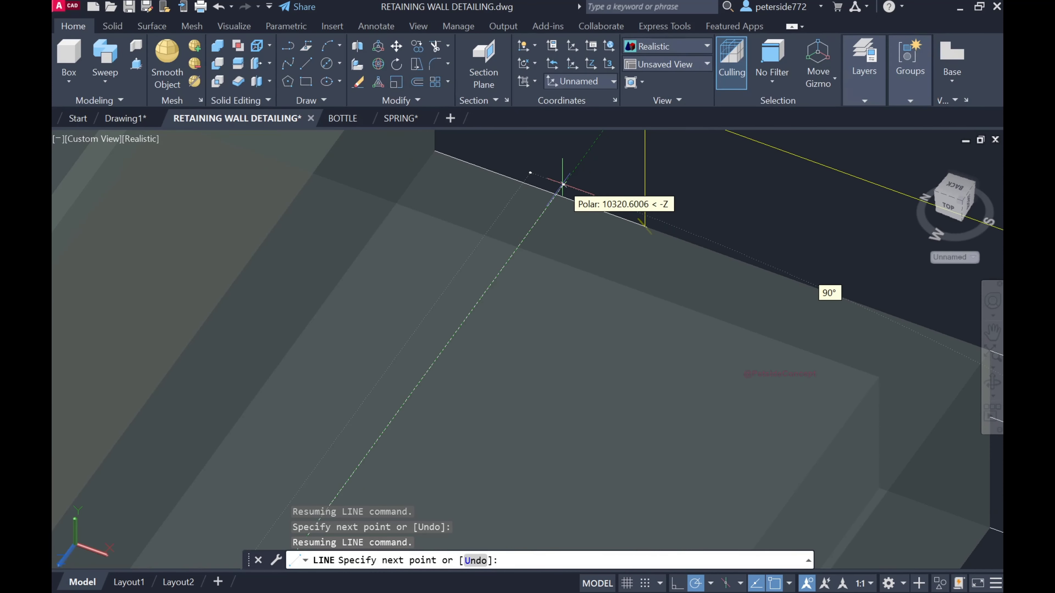
scroll(562, 184, "down", 3)
scroll(623, 166, "down", 2)
key("Escape")
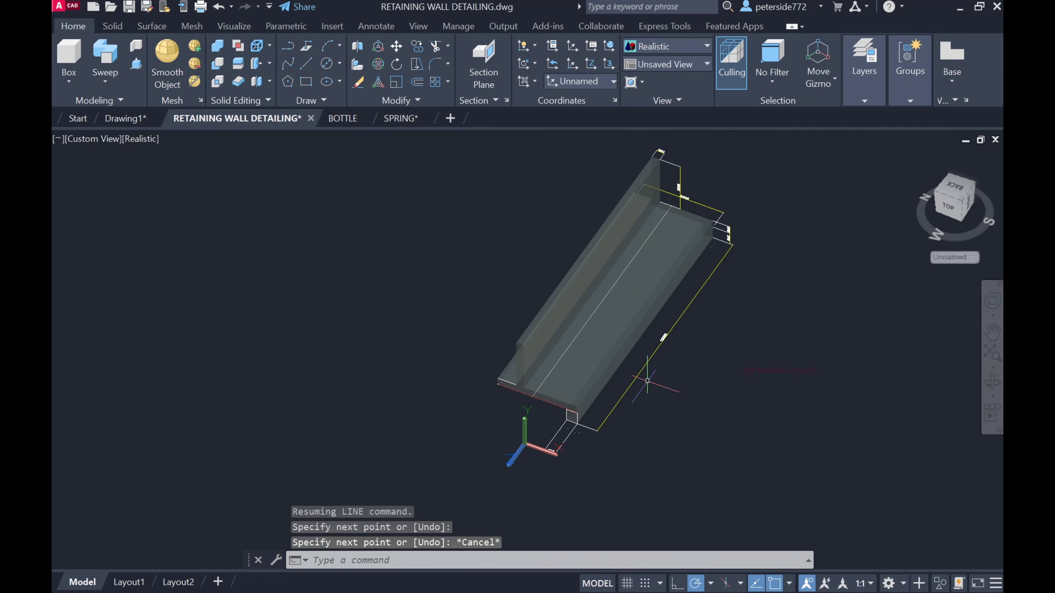
scroll(555, 353, "up", 3)
key("Escape")
scroll(555, 352, "up", 4)
left_click(379, 238)
type("ARRAY")
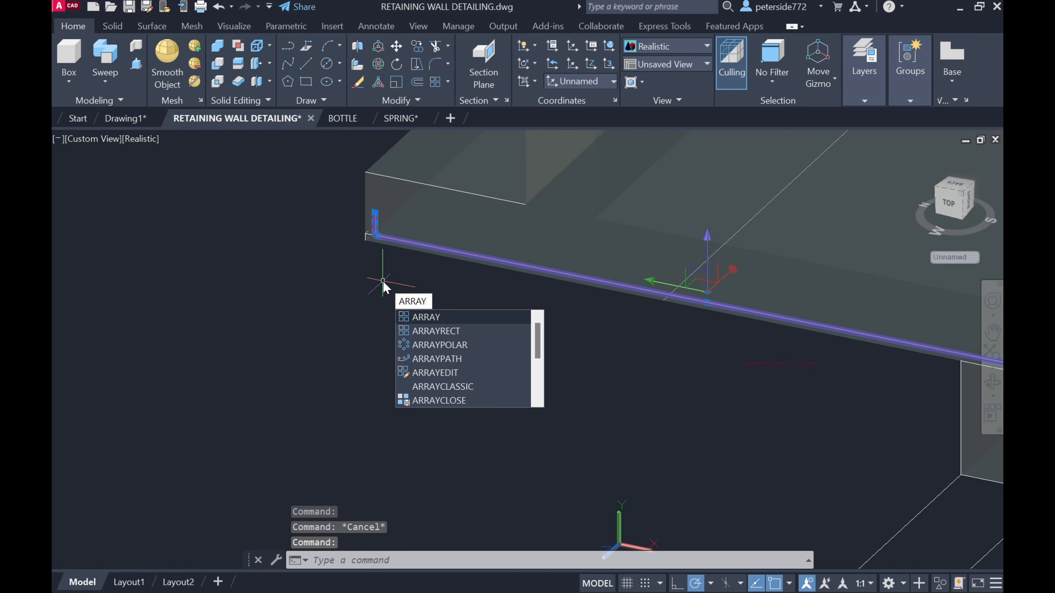
Path-array the red U-bar along the long slab edge line.
key("Return")
scroll(343, 306, "down", 1)
left_click(523, 561)
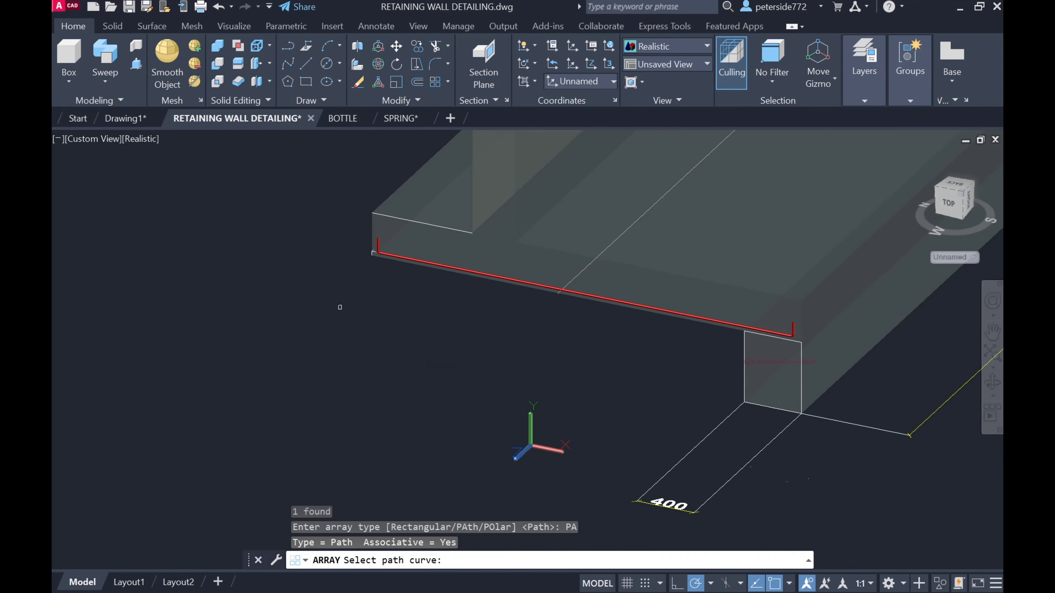
scroll(584, 276, "up", 2)
scroll(580, 309, "up", 2)
scroll(558, 299, "up", 2)
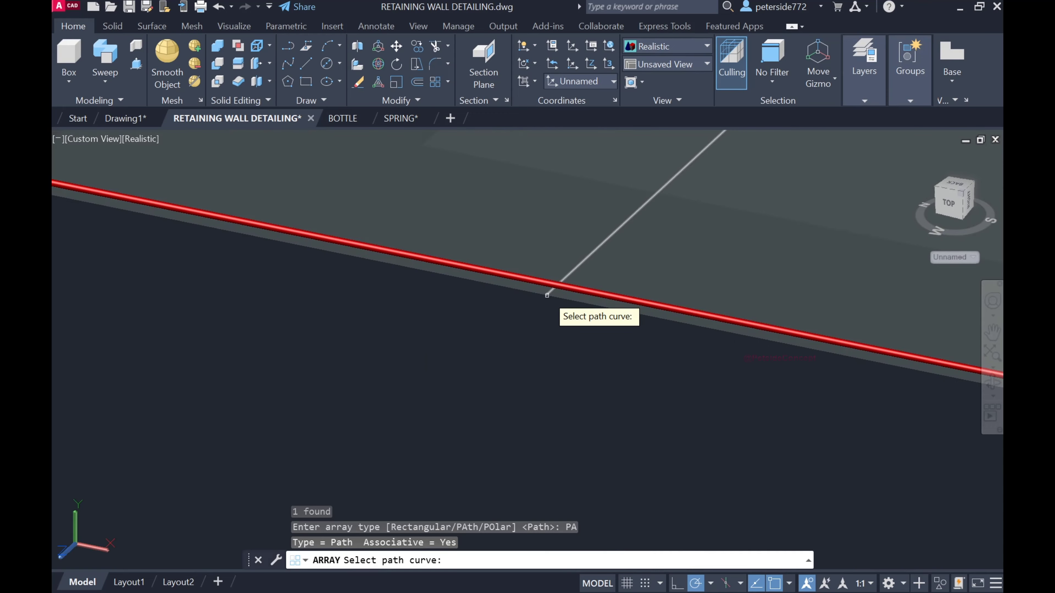
left_click(546, 295)
key("Return")
scroll(374, 307, "down", 4)
scroll(384, 326, "down", 2)
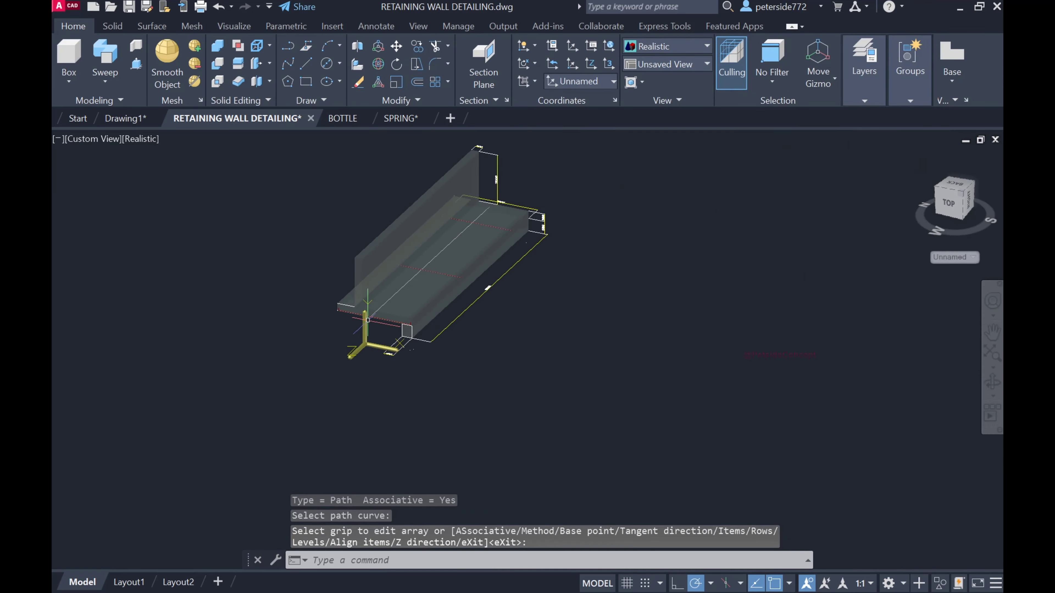
scroll(384, 326, "down", 2)
scroll(353, 353, "up", 4)
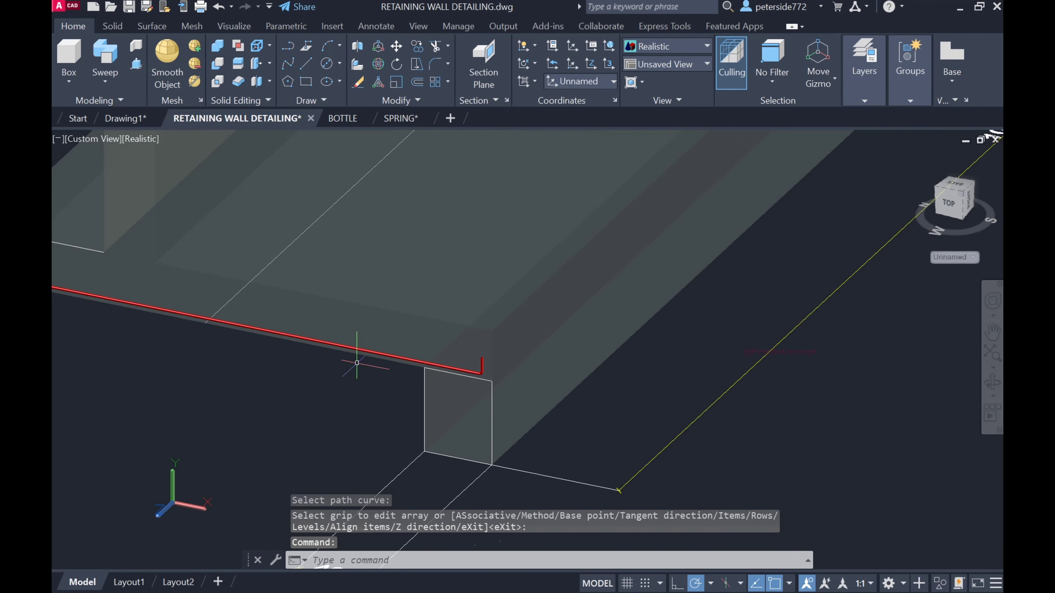
scroll(560, 401, "down", 1)
Set the red bar array spacing to 300 so bars fill the slab length.
key("Escape")
scroll(124, 365, "up", 3)
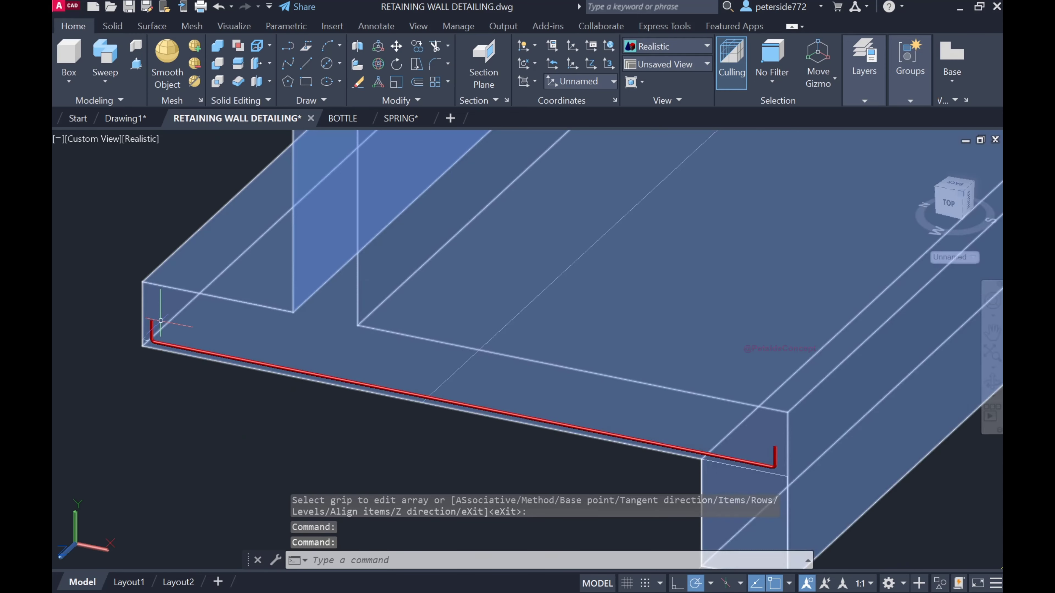
scroll(152, 330, "up", 1)
left_click(153, 331)
type("300")
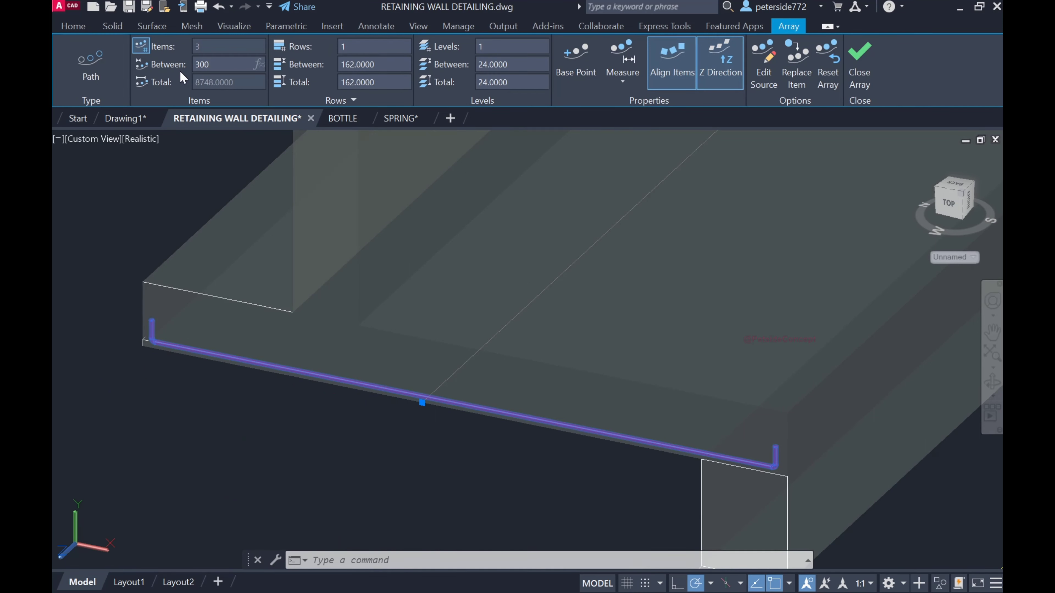
key("Return")
scroll(444, 330, "down", 3)
scroll(423, 413, "down", 2)
scroll(501, 440, "up", 2)
key("Escape")
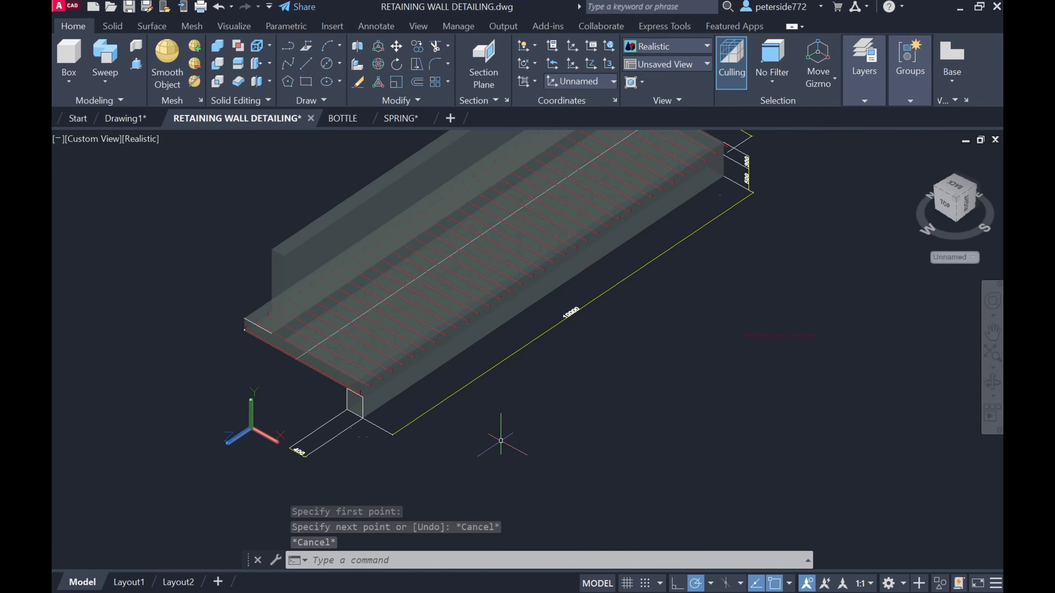
Draw a 10000-long straight line below the wall.
left_click(304, 66)
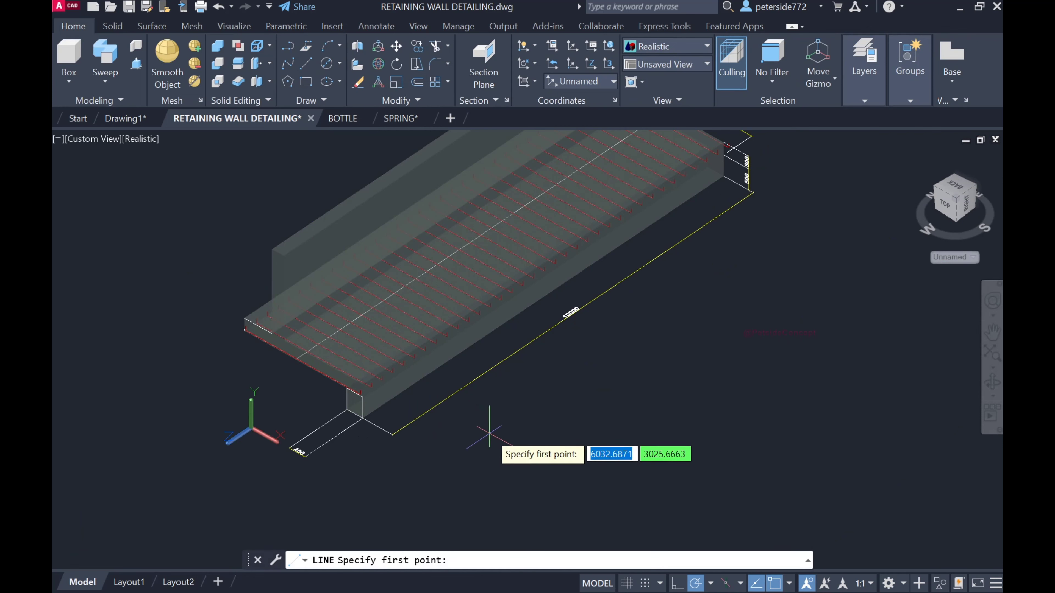
left_click(464, 479)
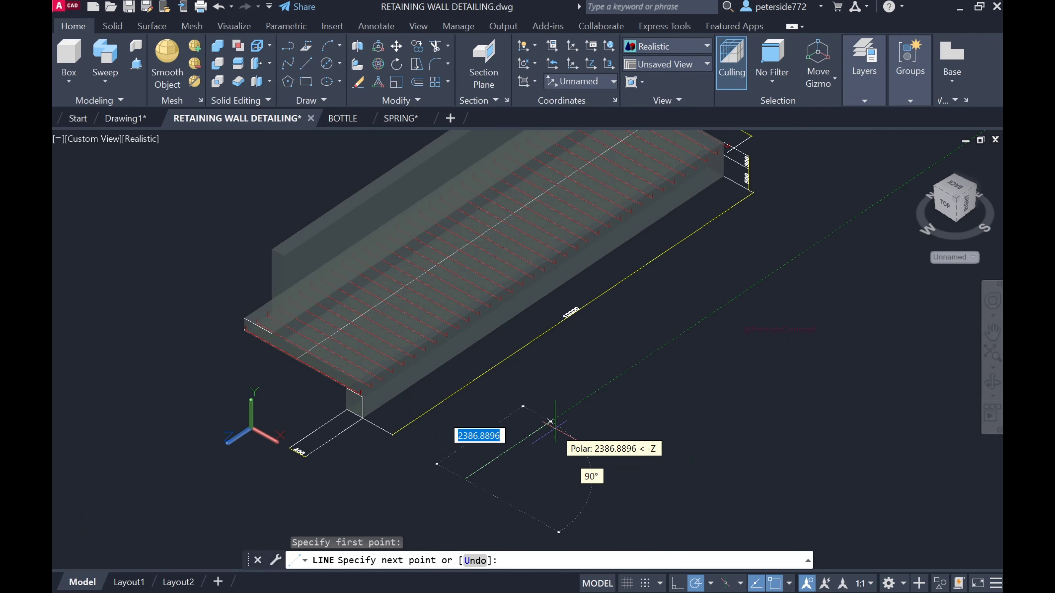
type("10")
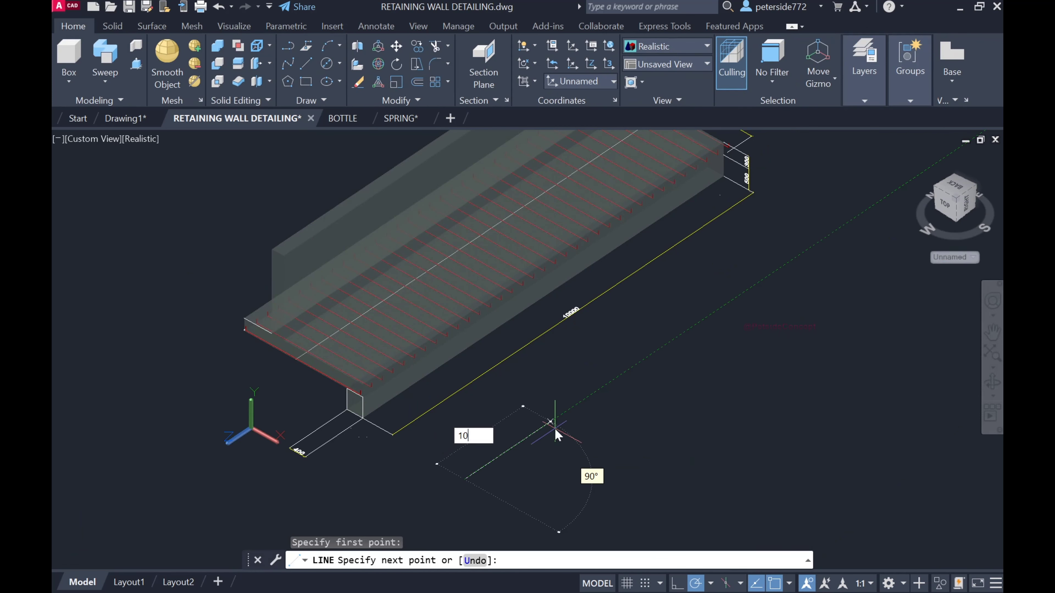
type("000")
key("Return")
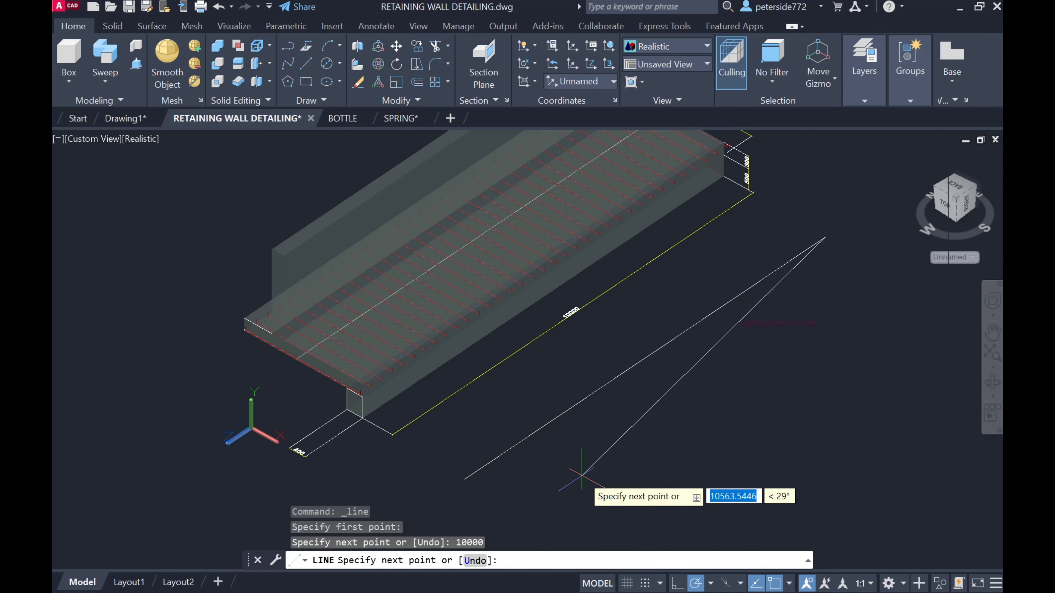
key("Escape")
scroll(535, 473, "up", 3)
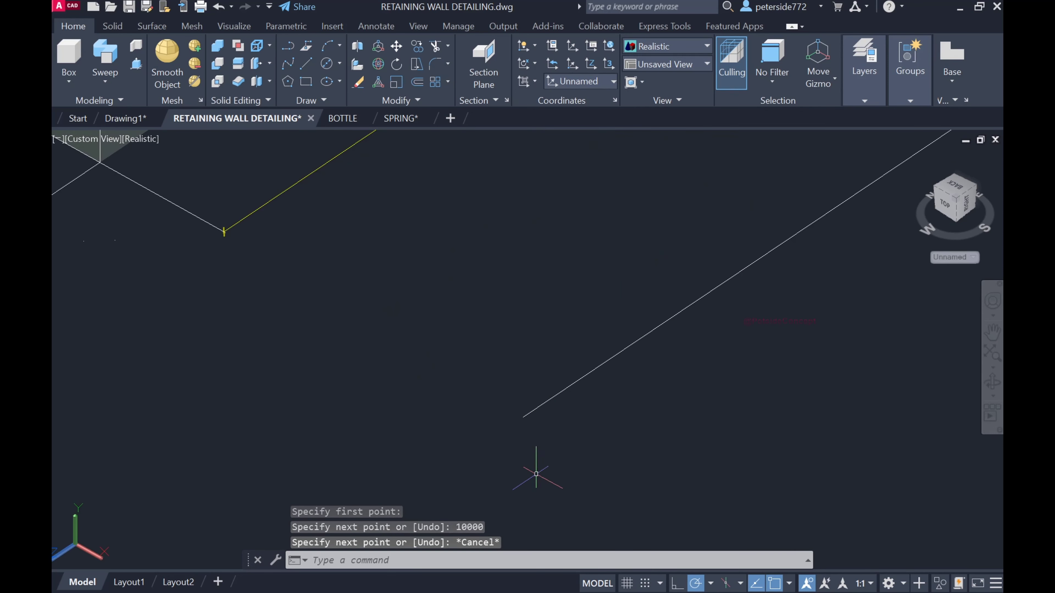
Draw a circle of diameter 12 at the end of the 10000 line.
left_click(327, 64)
left_click(457, 351)
key("Escape")
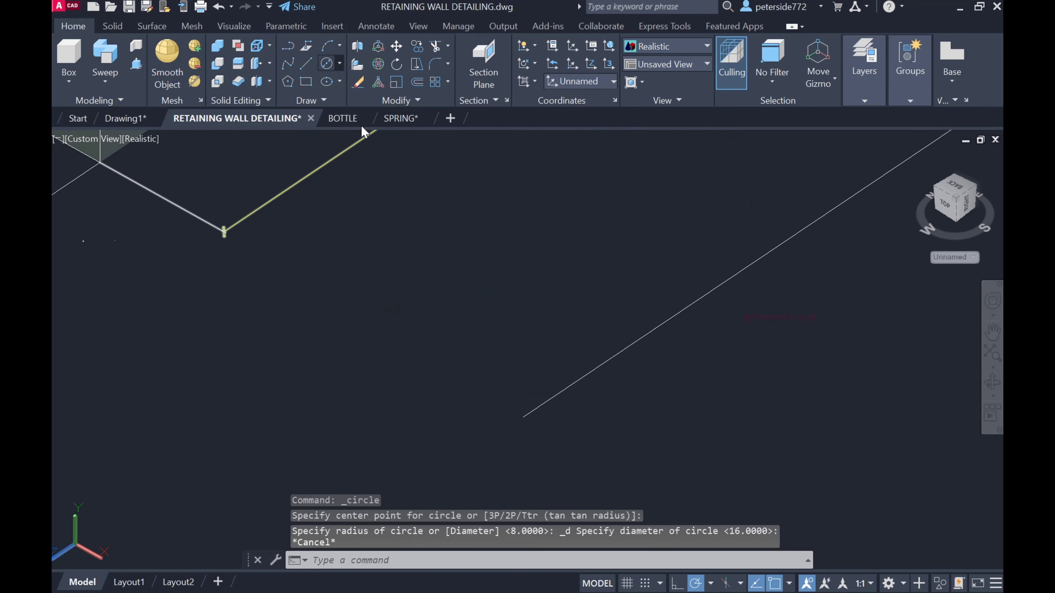
left_click(327, 63)
left_click(450, 377)
type("2")
key("Return")
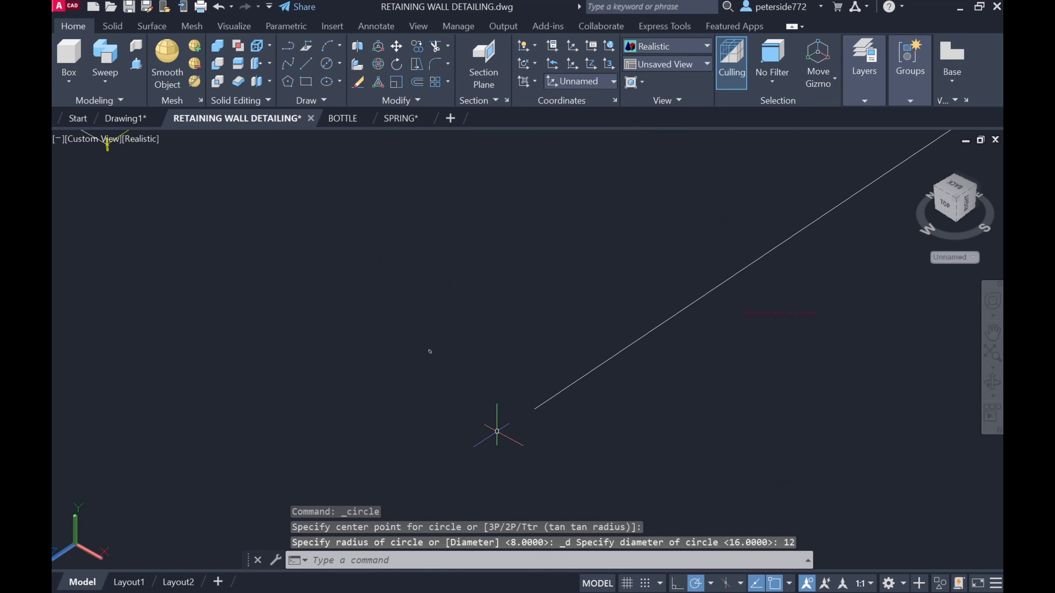
Sweep the 12-diameter circle along the 10000 line to make a solid bar.
scroll(428, 353, "up", 2)
left_click(432, 364)
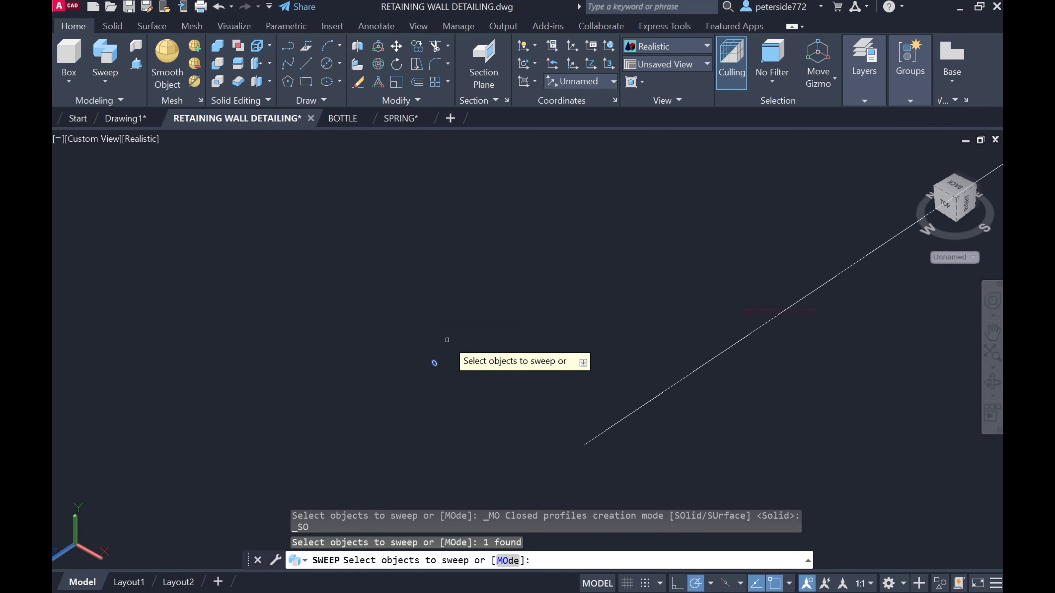
key("Return")
left_click(616, 424)
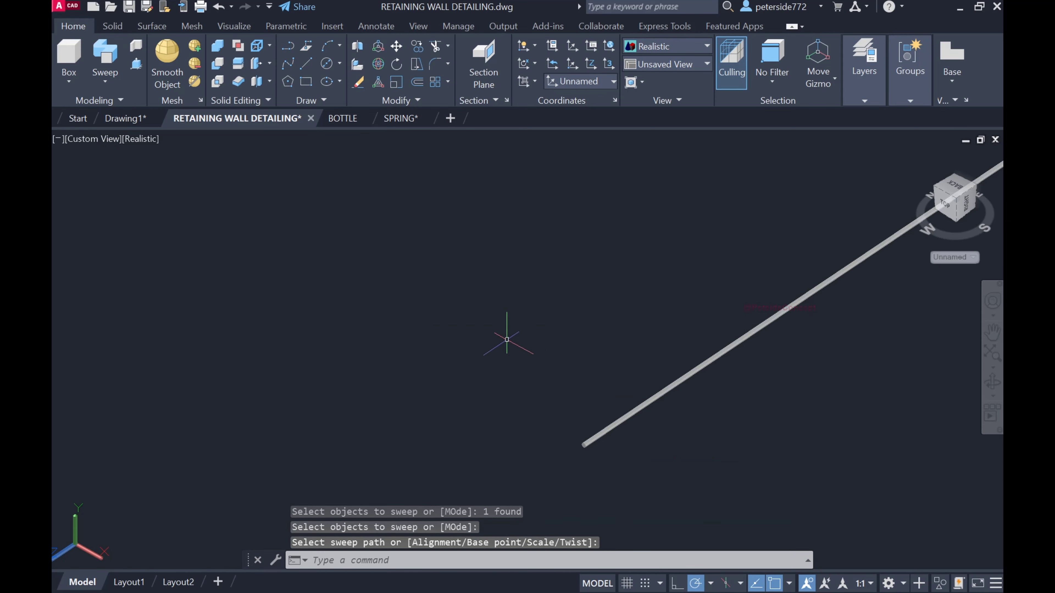
scroll(506, 330, "down", 5)
scroll(546, 377, "up", 2)
scroll(574, 358, "up", 3)
scroll(423, 257, "up", 2)
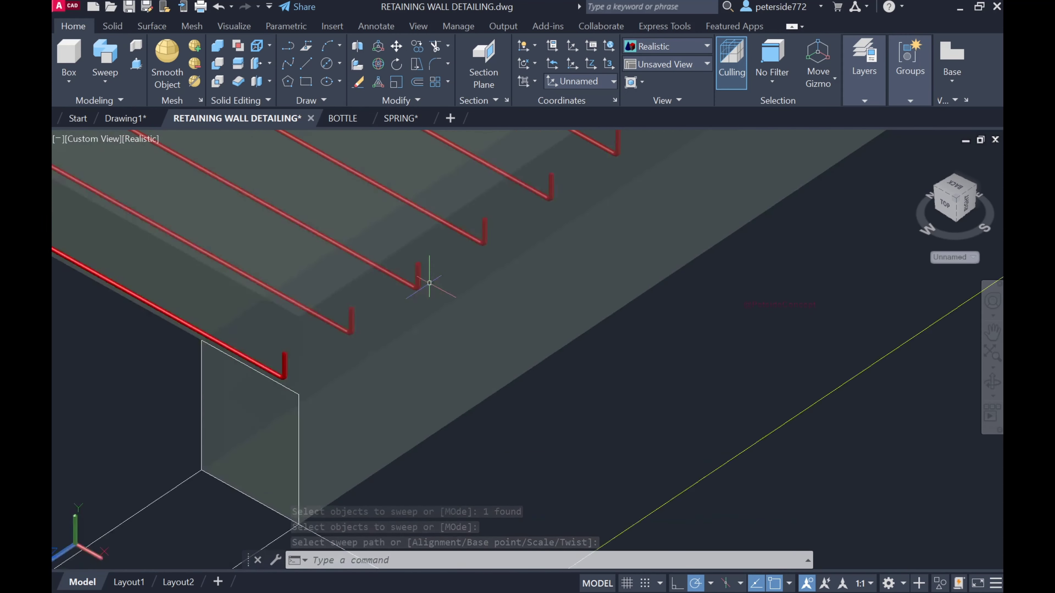
scroll(506, 318, "down", 5)
scroll(506, 318, "up", 1)
scroll(495, 318, "up", 2)
scroll(437, 336, "up", 3)
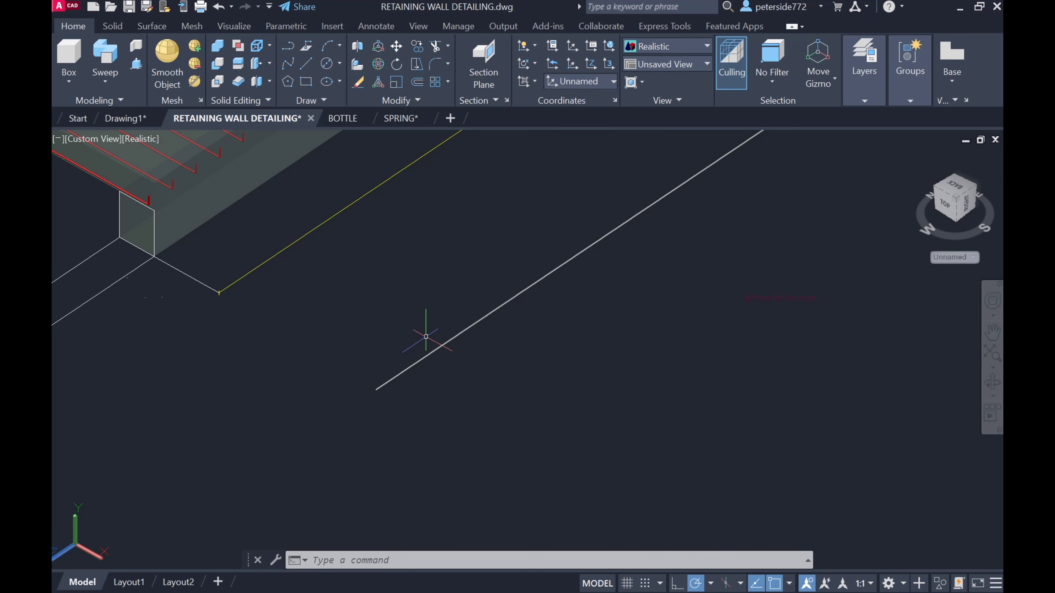
scroll(426, 337, "up", 3)
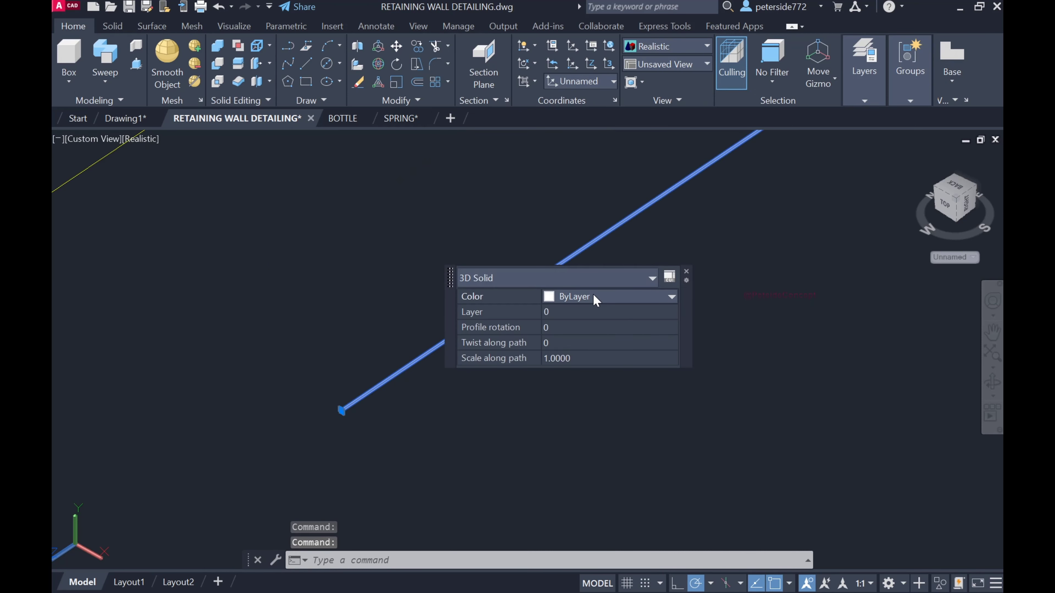
Colour the new swept bar green.
left_click(596, 297)
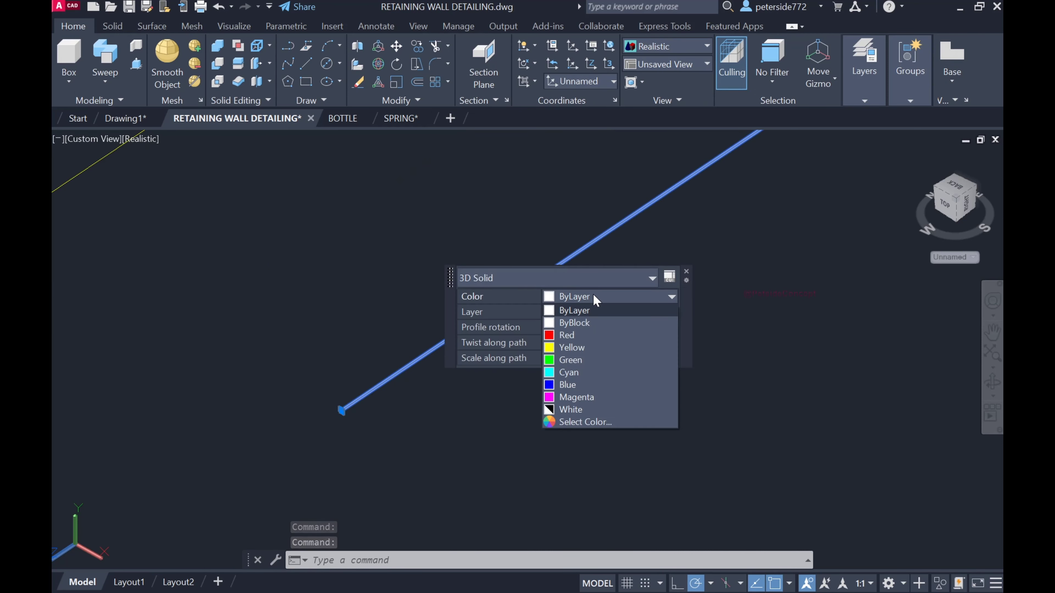
left_click(570, 359)
key("Escape")
middle_click_drag(475, 412, 549, 364)
key("Escape")
scroll(549, 364, "down", 5)
scroll(375, 300, "up", 10)
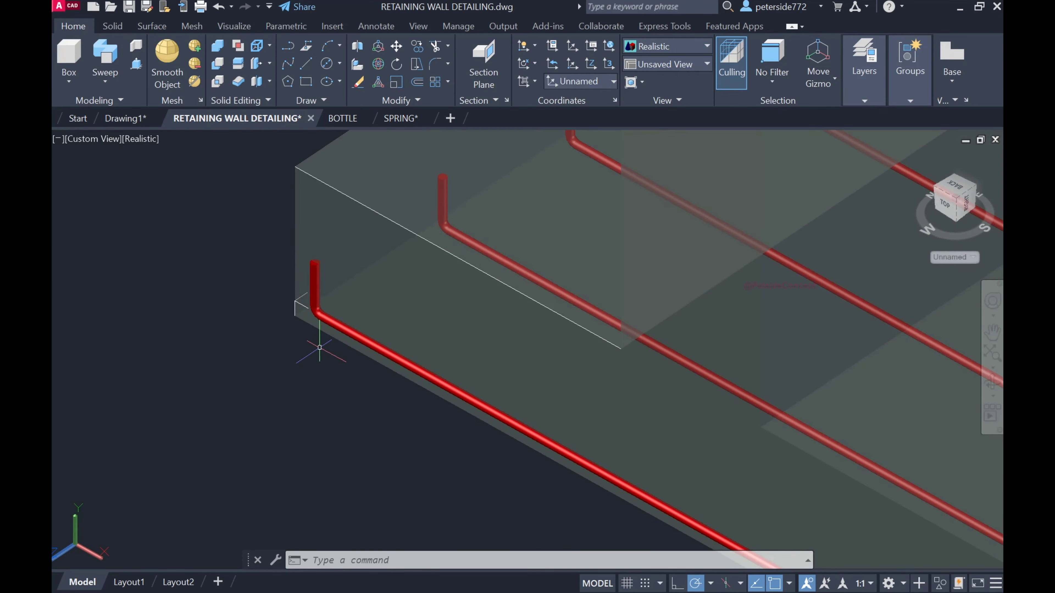
scroll(319, 347, "down", 3)
scroll(547, 459, "down", 2)
type("M")
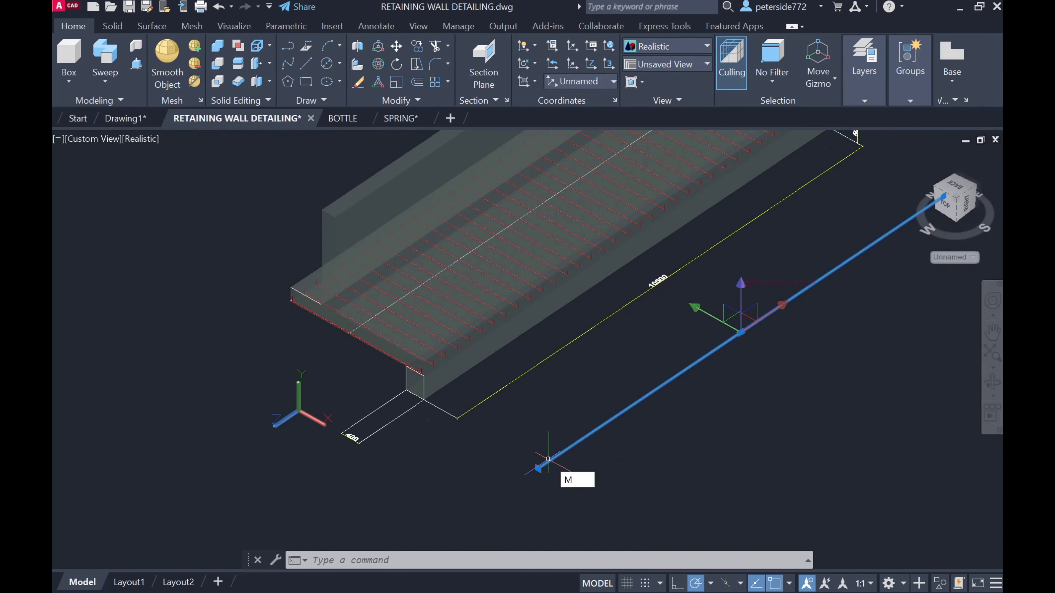
Move the green bar by its end onto the slab corner.
key("Return")
scroll(549, 436, "up", 3)
left_click(548, 437)
scroll(431, 295, "down", 2)
scroll(431, 295, "up", 5)
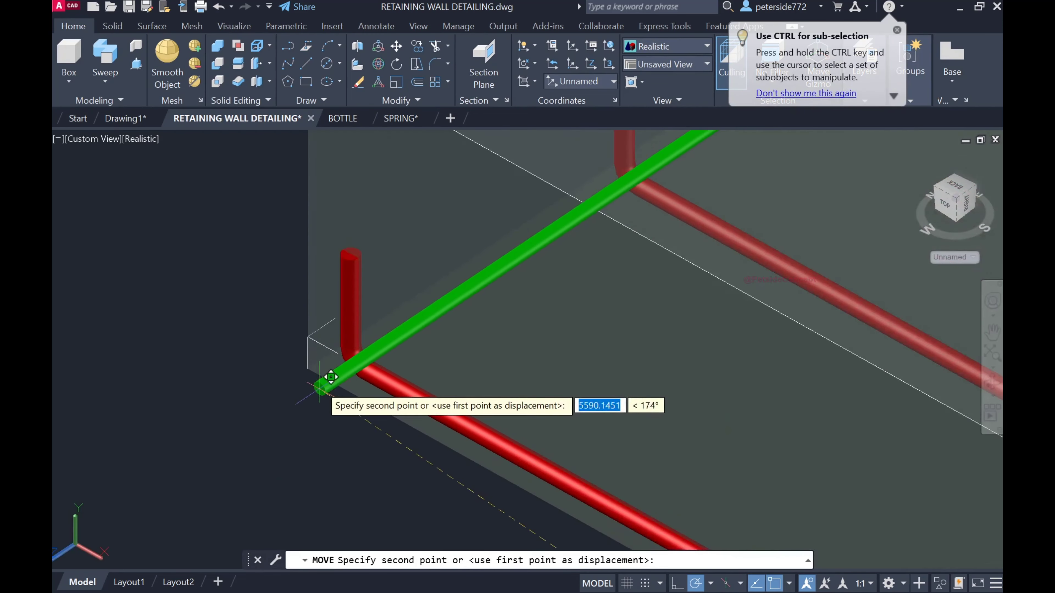
scroll(330, 377, "up", 3)
left_click(405, 308)
scroll(406, 308, "down", 3)
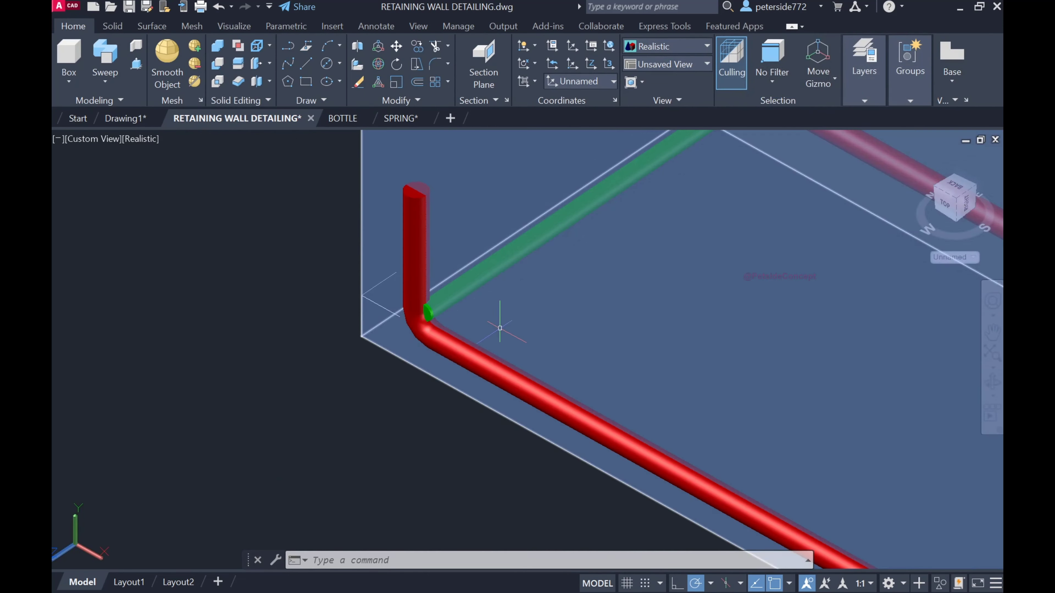
In Left view, move the green bar inside the red U-bar's bend.
middle_click_drag(605, 341, 657, 301, "shift")
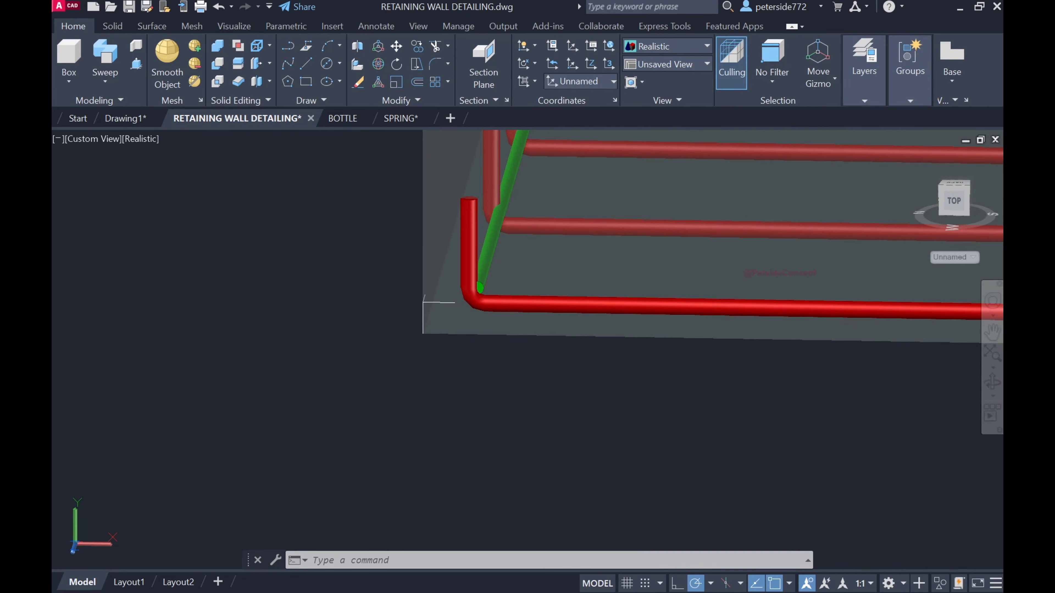
mouse_move(598, 275)
middle_mouse_down("shift")
mouse_move(608, 247)
mouse_move(968, 228)
middle_mouse_up("shift")
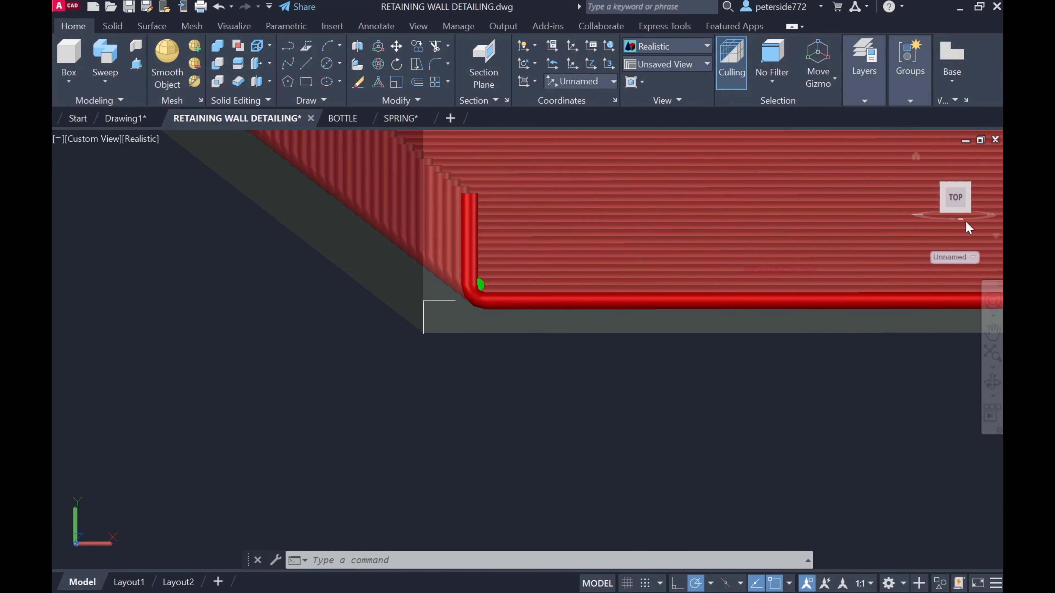
left_click(966, 216)
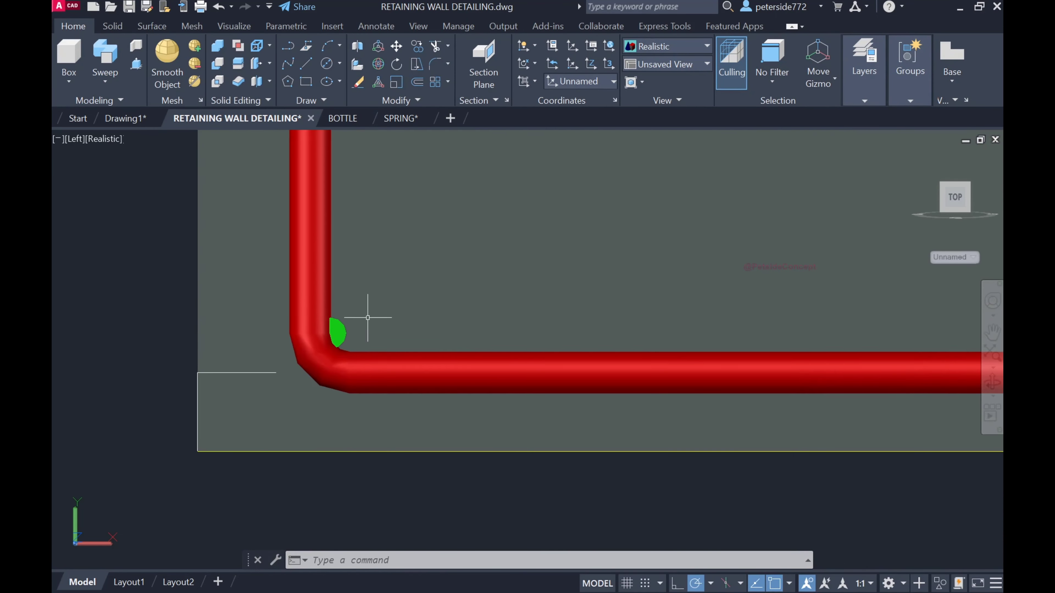
type("m")
key("Return")
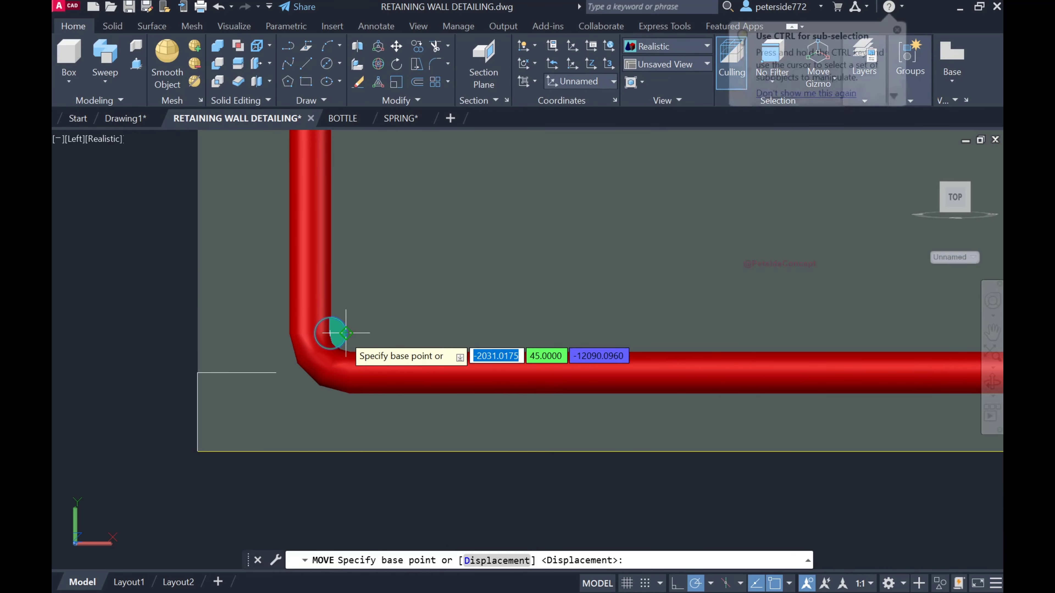
left_click(357, 333)
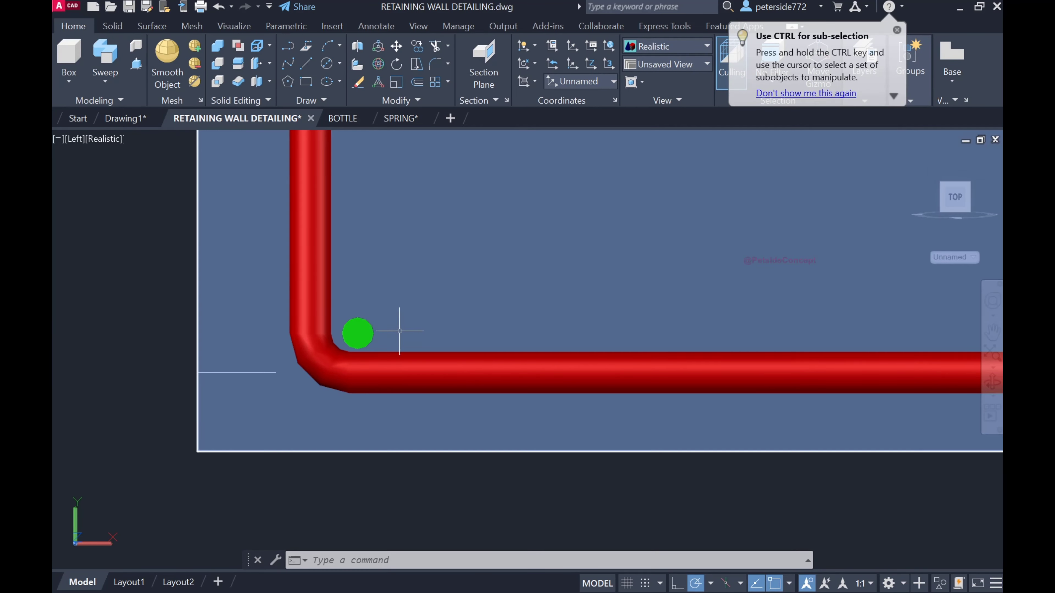
scroll(400, 313, "down", 3)
scroll(388, 330, "up", 3)
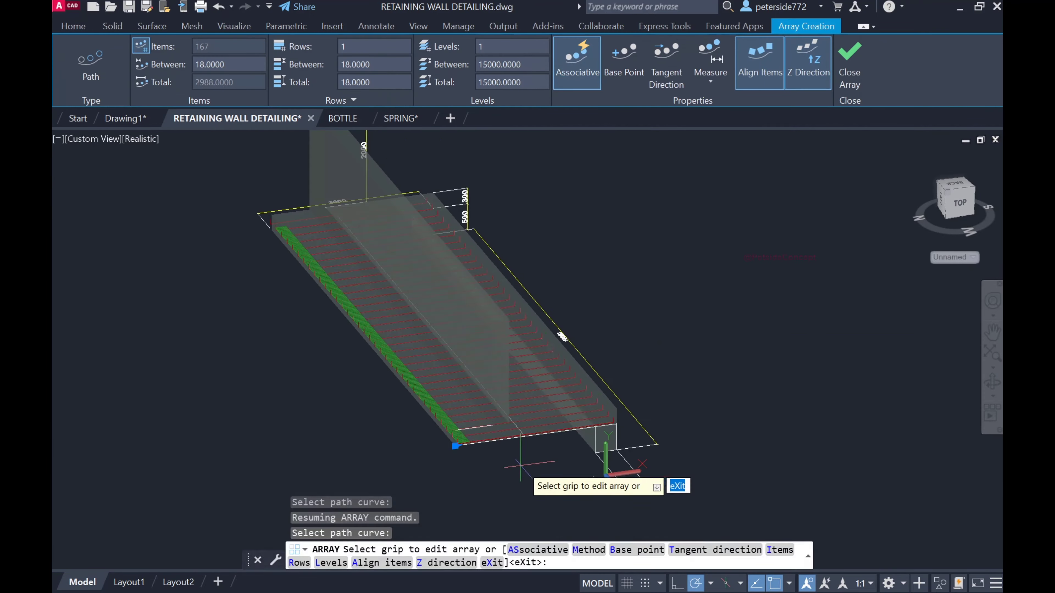
Zoom into the slab corner and select the 167-bar green path array for editing.
key("Escape")
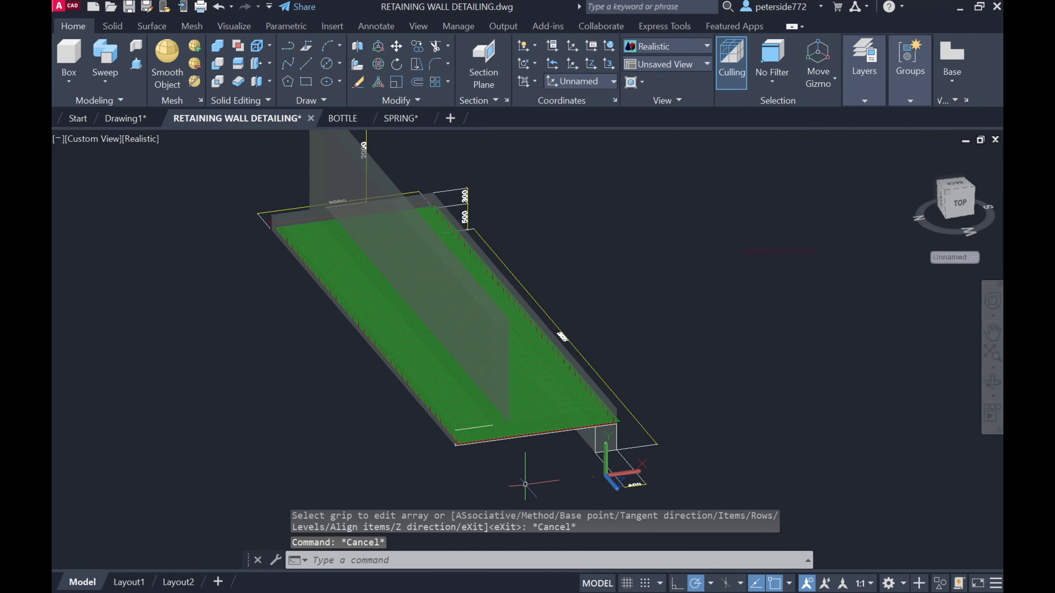
scroll(465, 428, "up", 3)
scroll(419, 374, "up", 2)
scroll(396, 343, "up", 2)
scroll(416, 354, "down", 2)
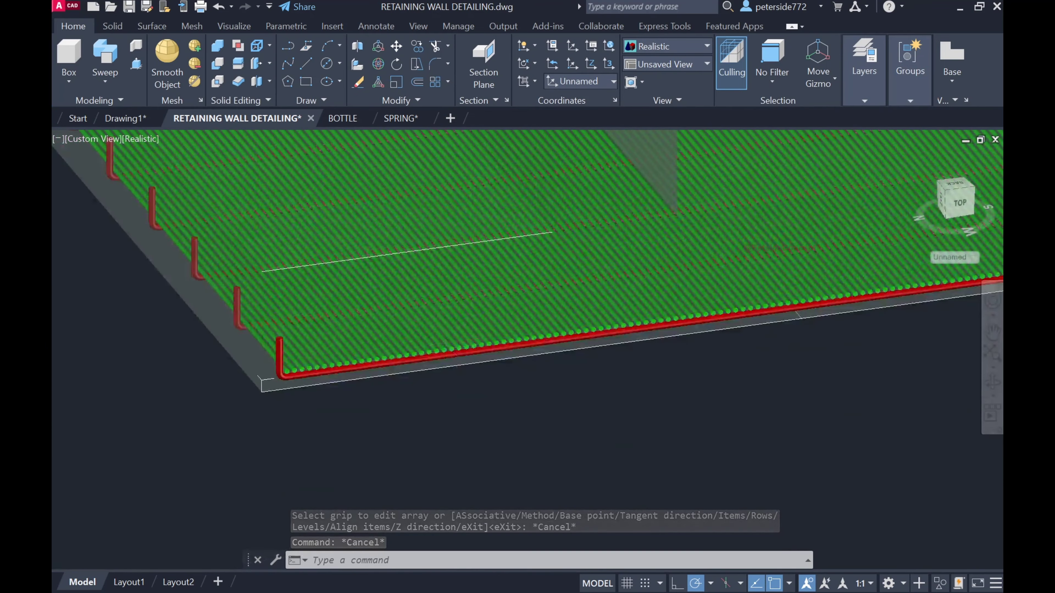
scroll(640, 394, "down", 3)
scroll(608, 384, "down", 2)
scroll(576, 392, "down", 2)
key("Escape")
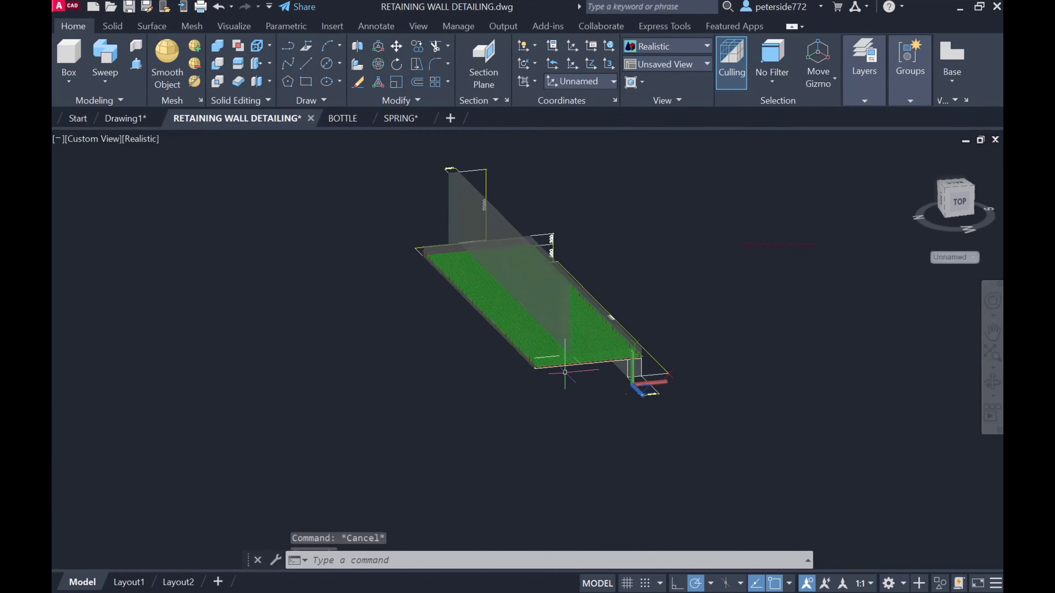
scroll(498, 374, "up", 3)
scroll(395, 357, "up", 3)
scroll(373, 343, "up", 2)
scroll(373, 344, "down", 4)
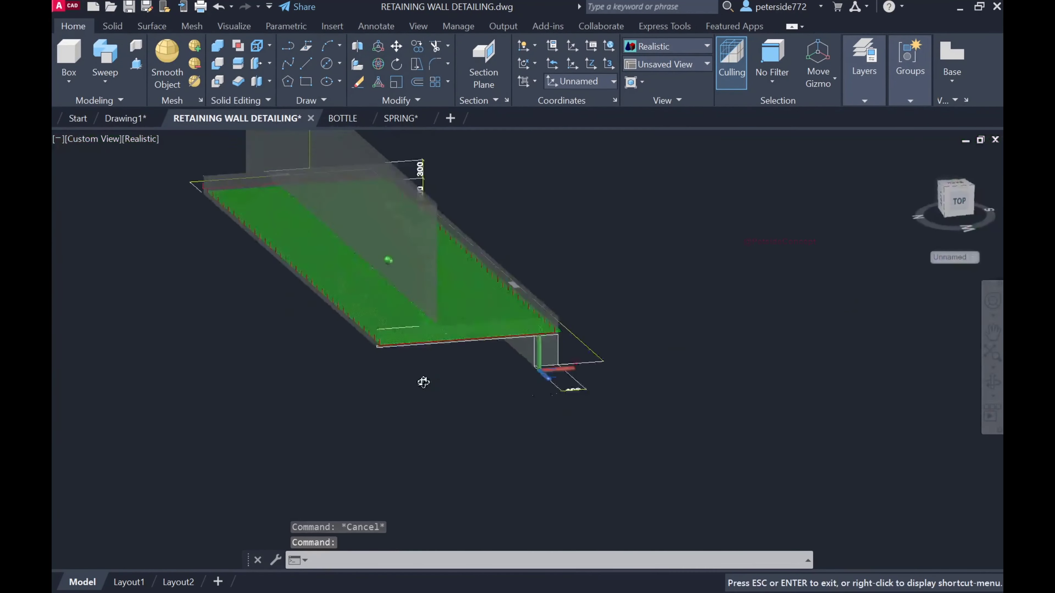
scroll(560, 330, "up", 4)
scroll(368, 377, "down", 4)
scroll(446, 463, "up", 4)
scroll(446, 462, "down", 3)
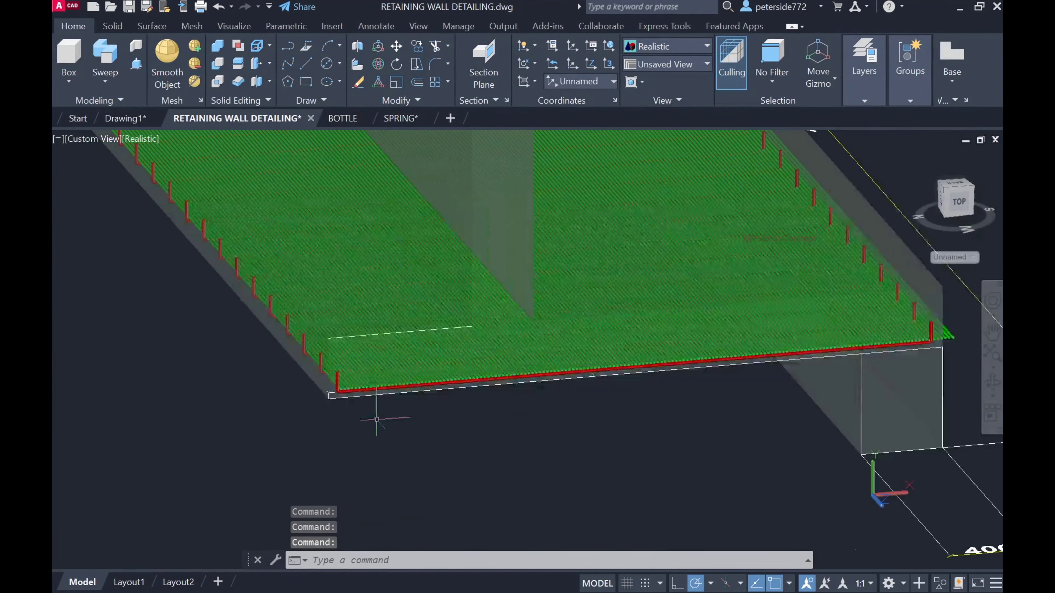
scroll(376, 401, "up", 3)
scroll(266, 333, "up", 3)
scroll(278, 397, "up", 3)
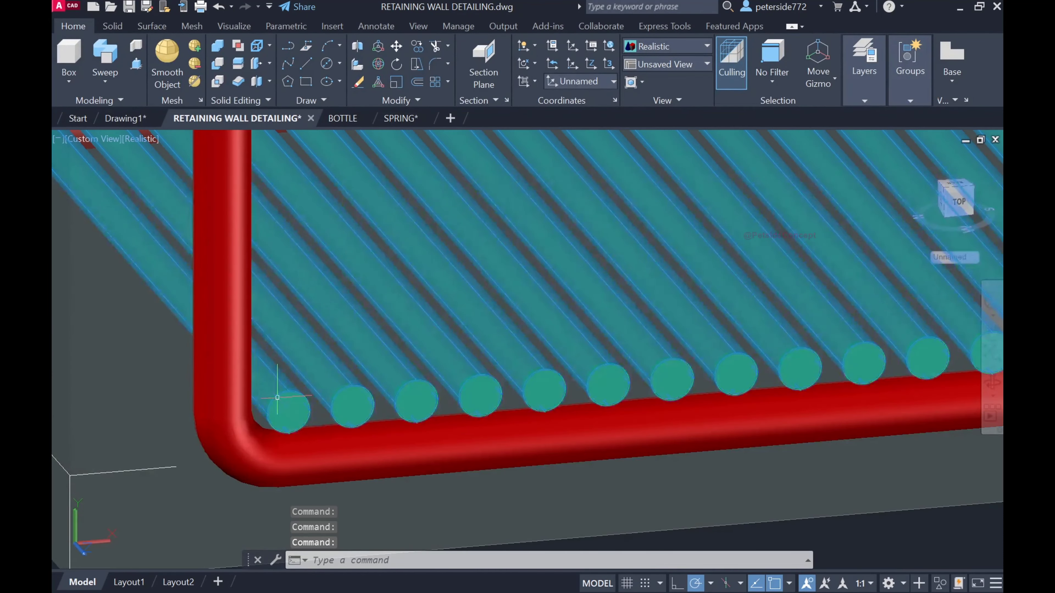
left_click(277, 397)
type("300")
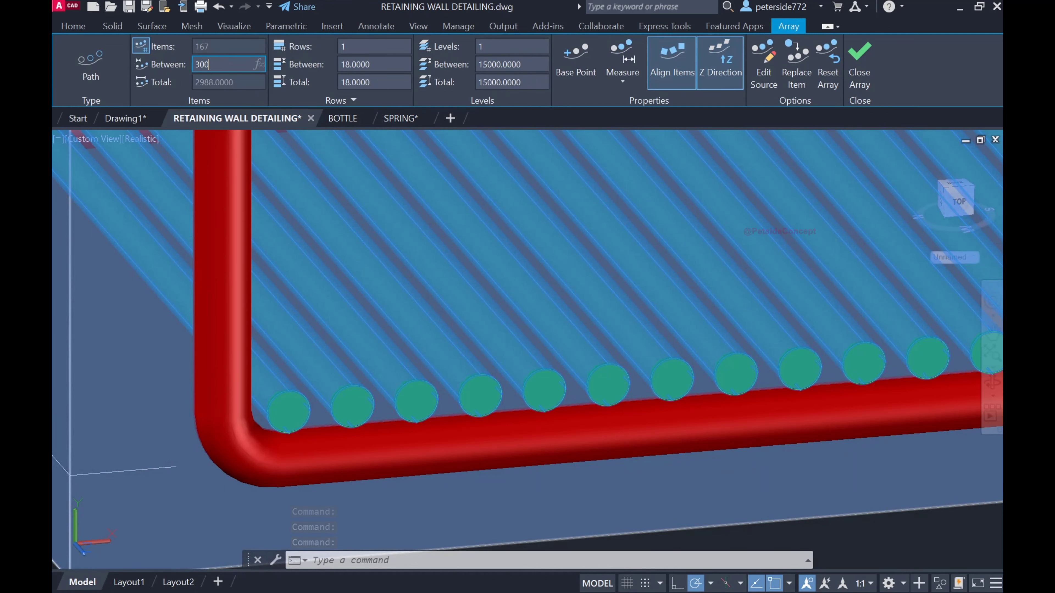
Try green bar spacings of 300 and then 250.
key("Return")
scroll(353, 255, "down", 3)
scroll(391, 288, "down", 3)
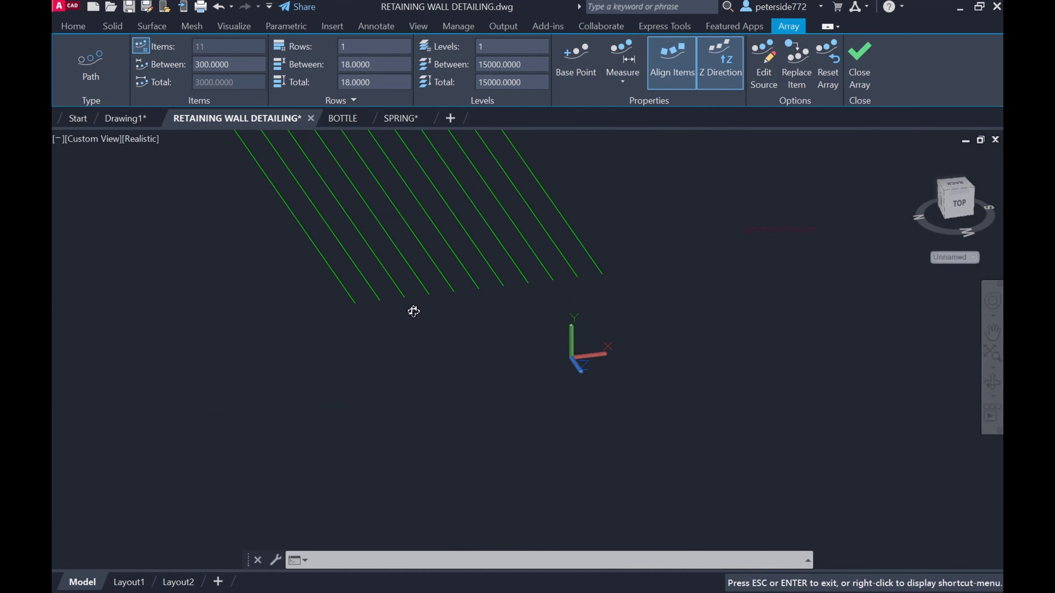
scroll(599, 262, "up", 3)
scroll(573, 295, "up", 2)
scroll(548, 236, "down", 4)
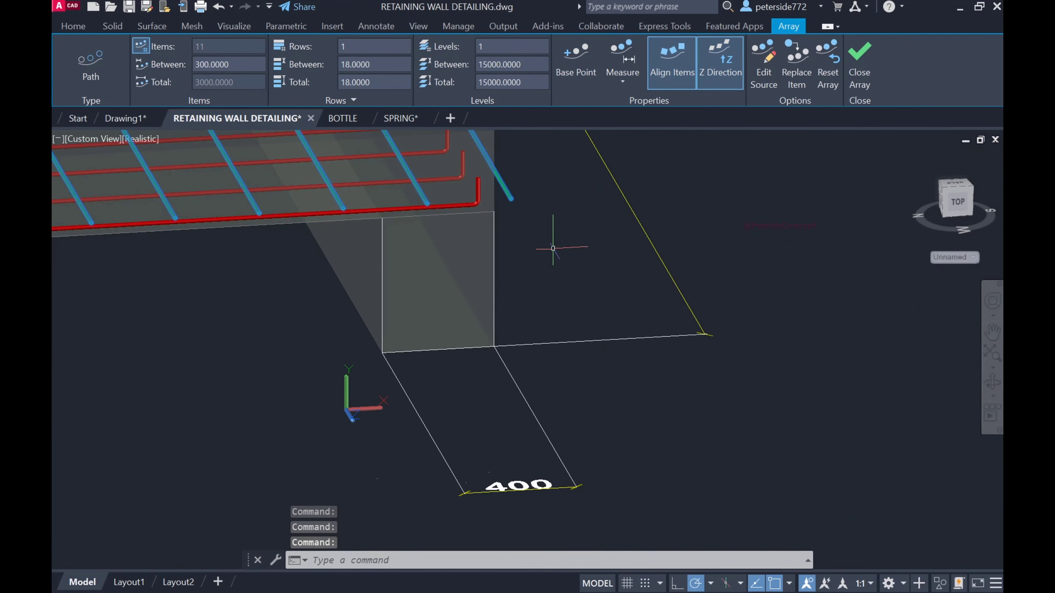
scroll(231, 233, "down", 2)
scroll(231, 233, "up", 5)
scroll(387, 387, "up", 2)
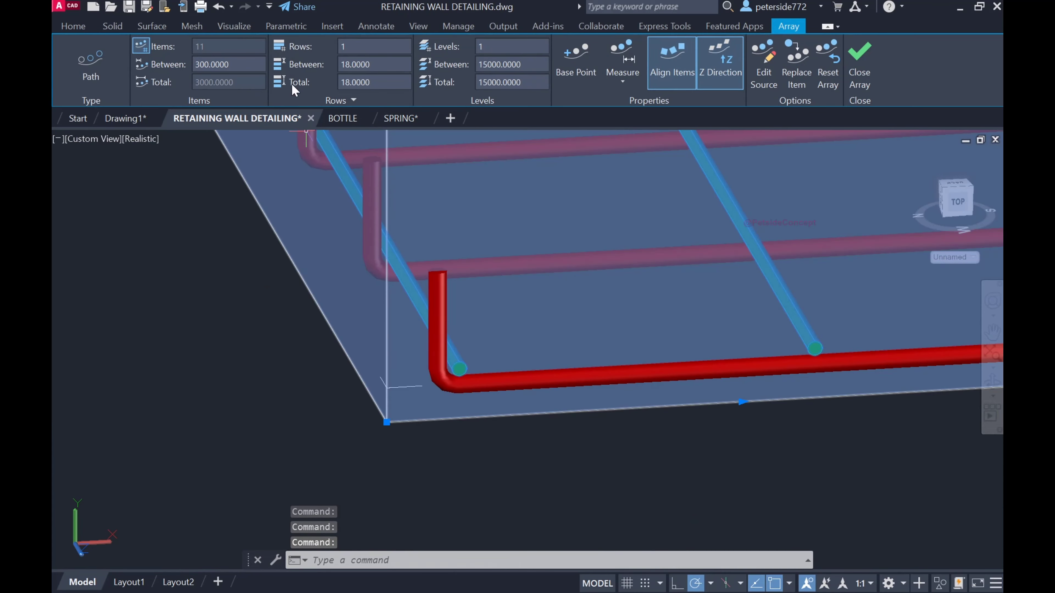
type("0")
key("Return")
scroll(229, 177, "down", 3)
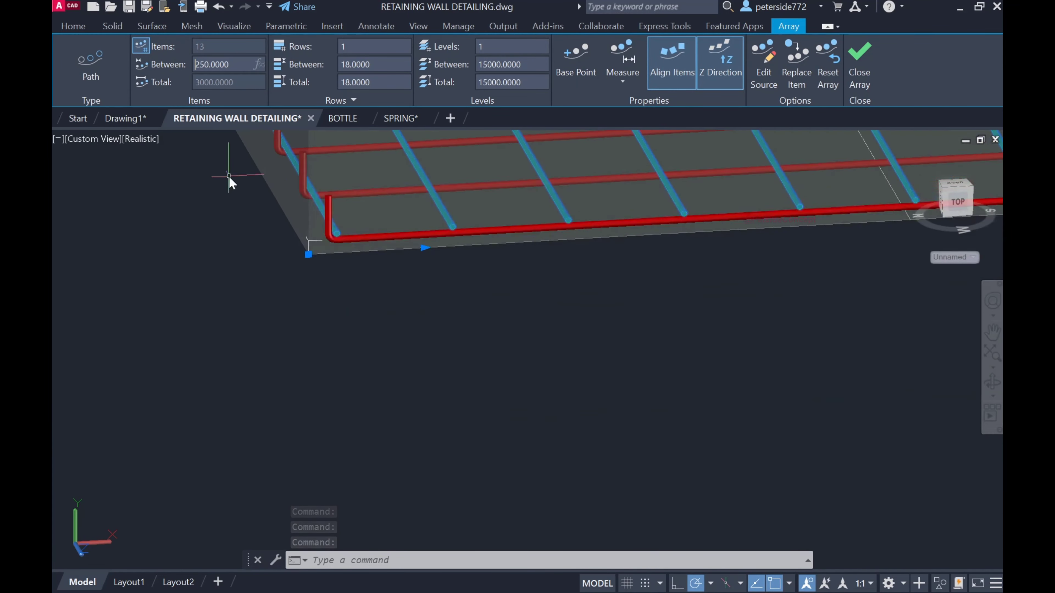
scroll(449, 228, "down", 1)
scroll(583, 199, "up", 2)
scroll(562, 282, "up", 2)
scroll(540, 308, "up", 1)
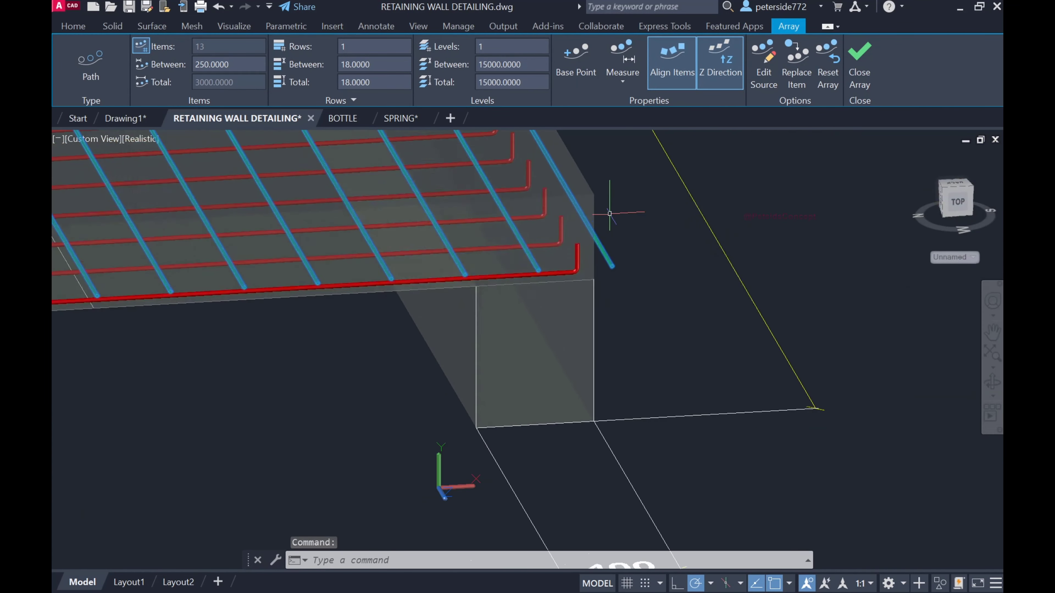
scroll(514, 330, "up", 2)
scroll(519, 332, "down", 3)
scroll(578, 331, "up", 1)
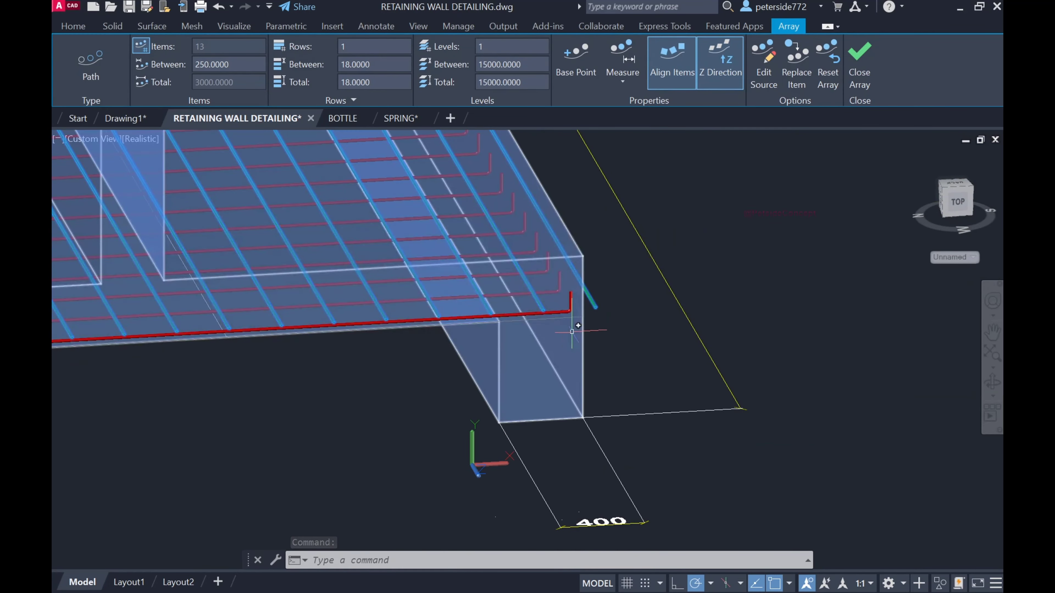
scroll(578, 331, "down", 1)
scroll(415, 328, "up", 3)
scroll(306, 324, "down", 3)
scroll(457, 320, "up", 2)
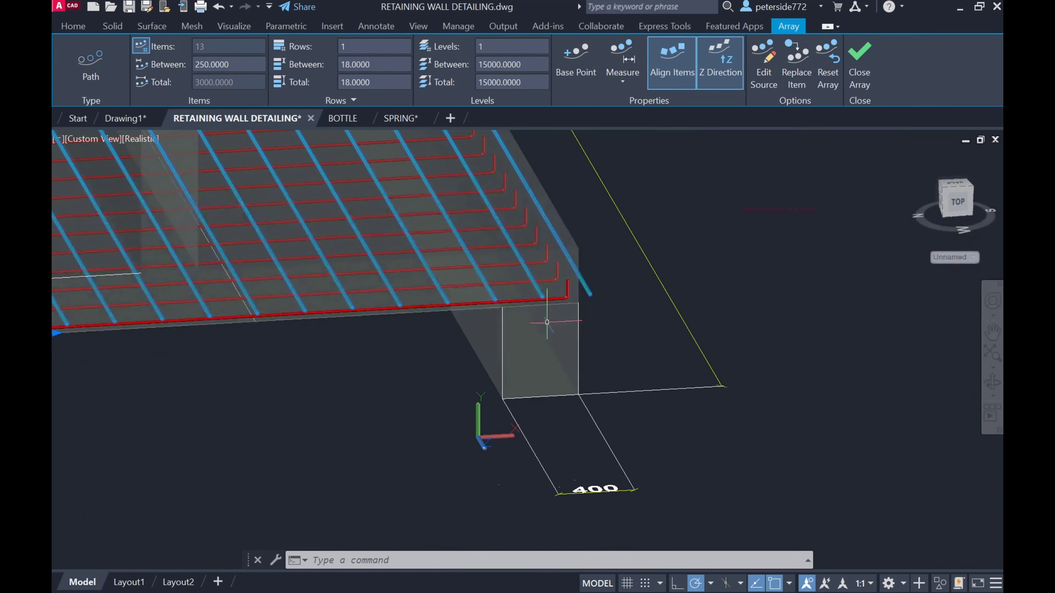
scroll(536, 309, "up", 2)
scroll(553, 295, "down", 1)
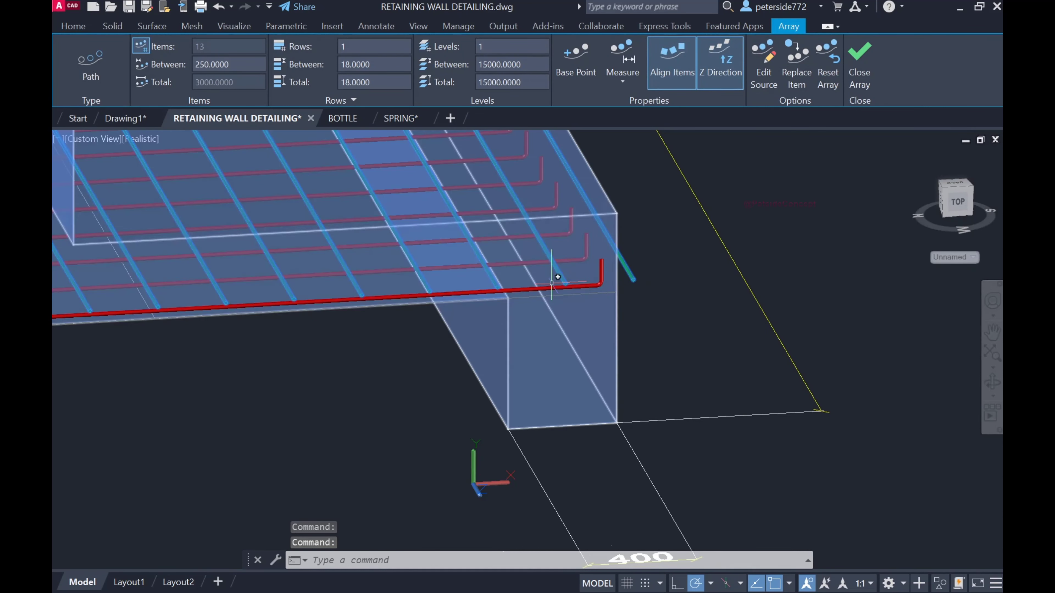
scroll(638, 298, "down", 1)
scroll(610, 287, "up", 3)
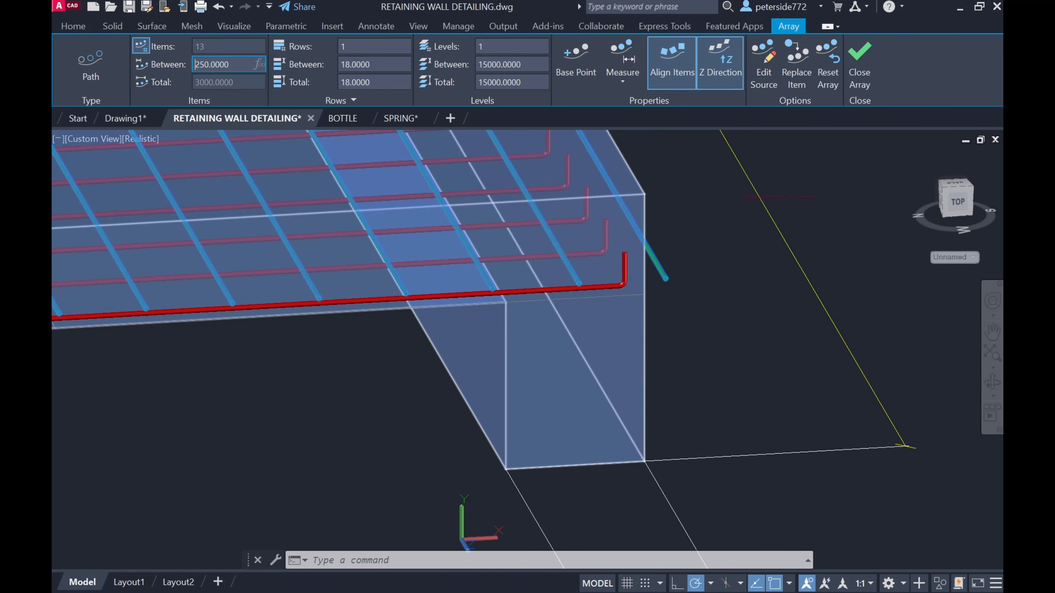
Try a 200 spacing, then settle on 225, leaving 14 green bars.
type("200")
key("Return")
key("Return")
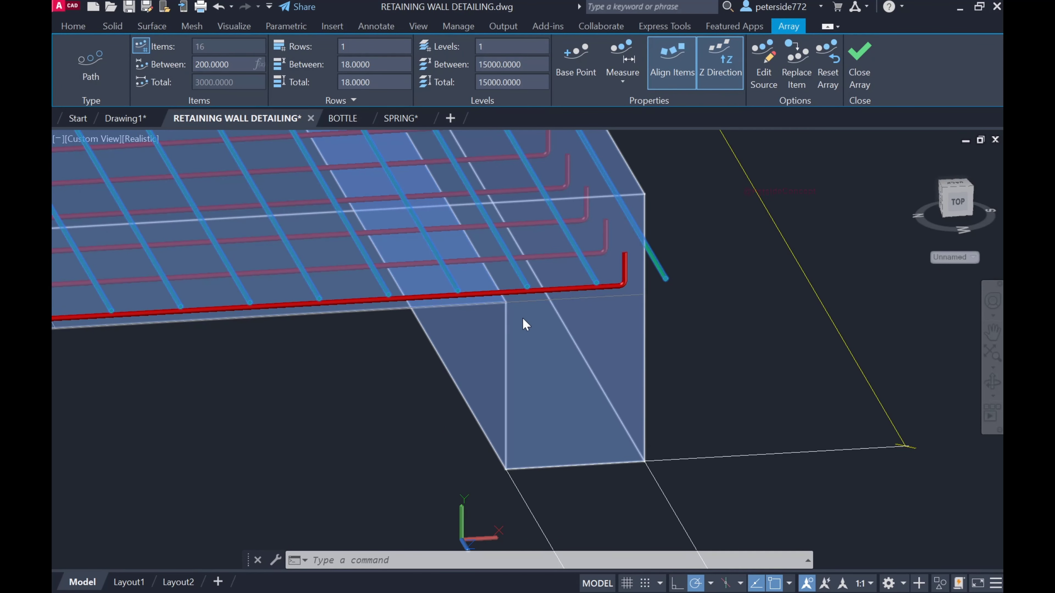
scroll(341, 219, "down", 3)
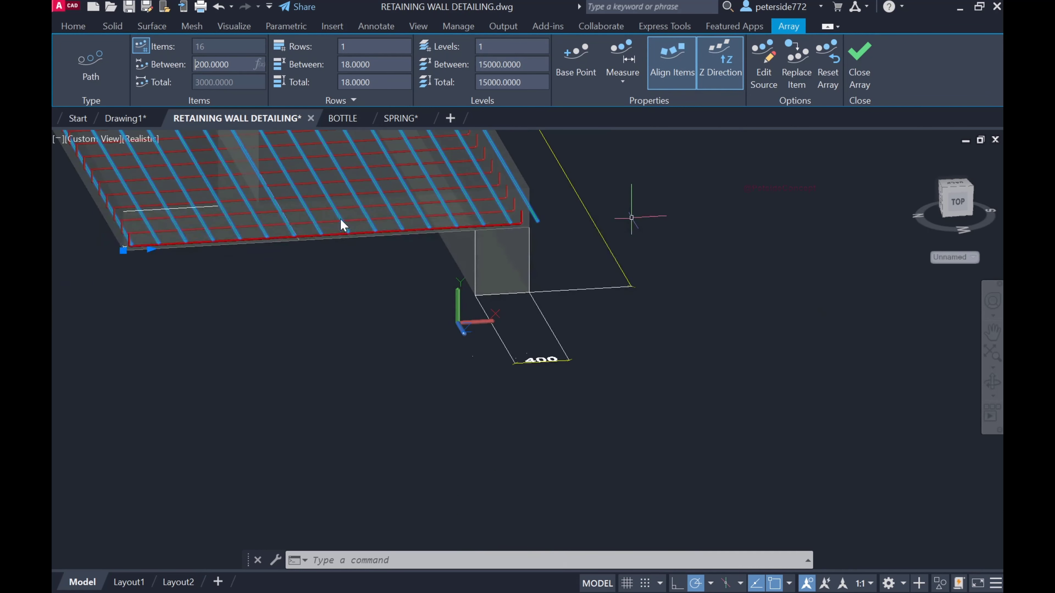
scroll(447, 212, "up", 3)
scroll(444, 205, "up", 2)
type("225")
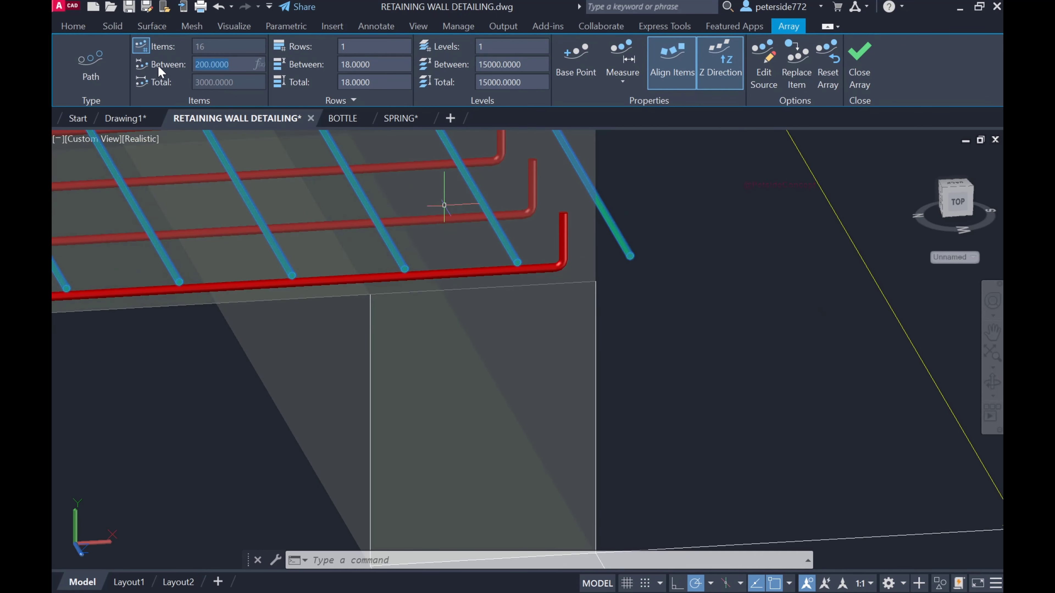
key("Return")
scroll(515, 217, "down", 2)
scroll(515, 217, "down", 2)
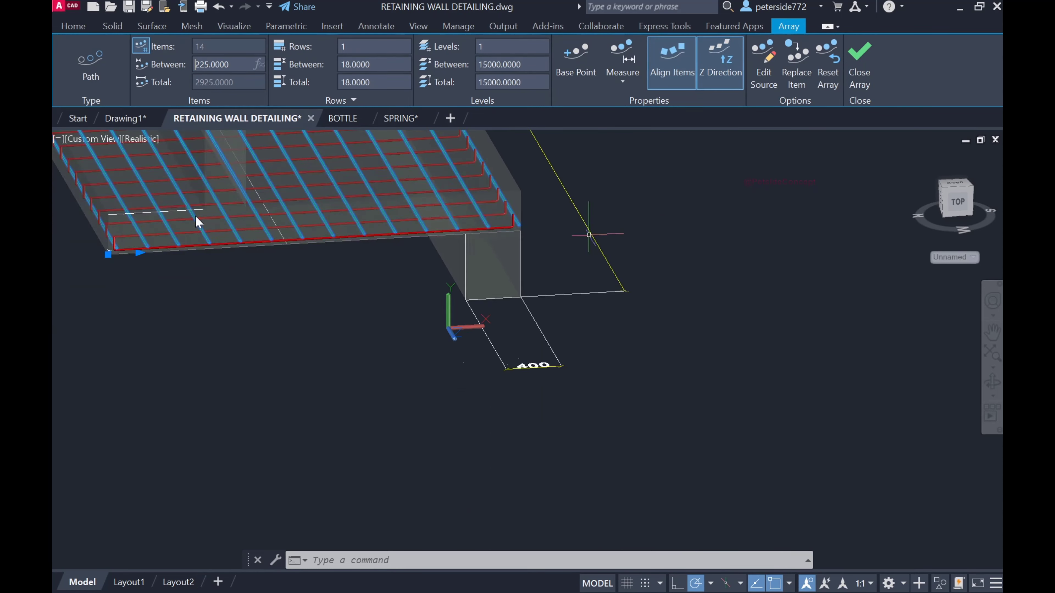
scroll(434, 200, "up", 3)
scroll(443, 207, "up", 2)
middle_click_drag(443, 207, 505, 270)
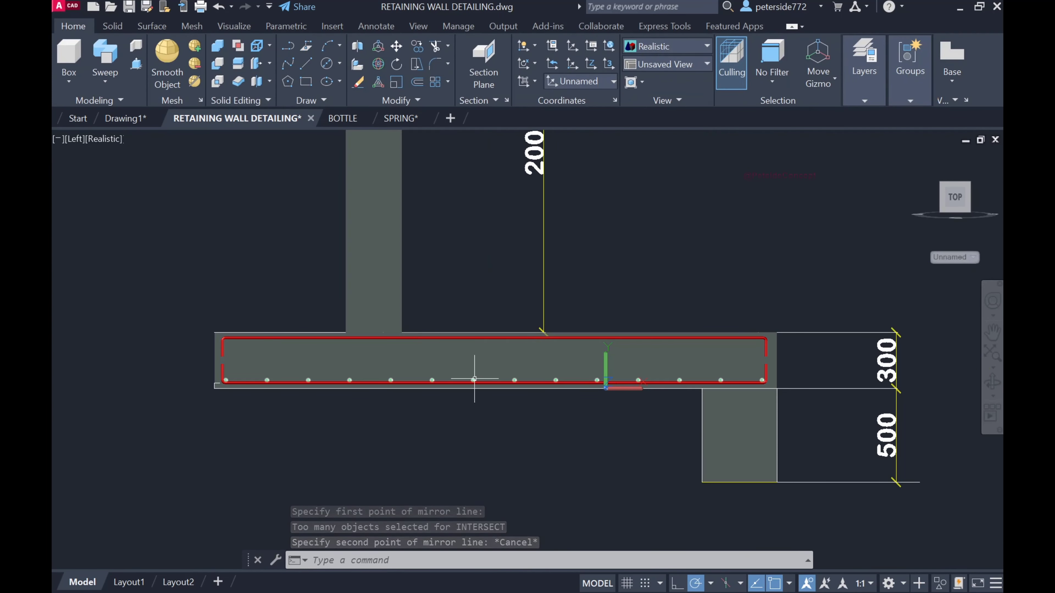
Mirror the slab's bottom bar array about the slab mid-depth, keeping the original bars.
scroll(266, 358, "up", 2)
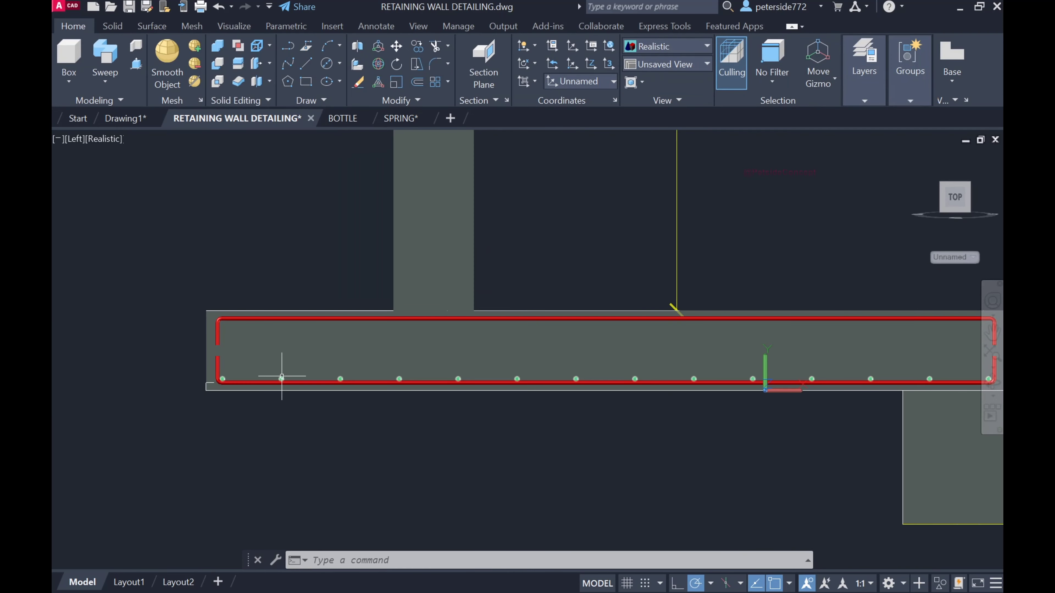
scroll(271, 365, "down", 3)
scroll(280, 376, "up", 2)
left_click(280, 376)
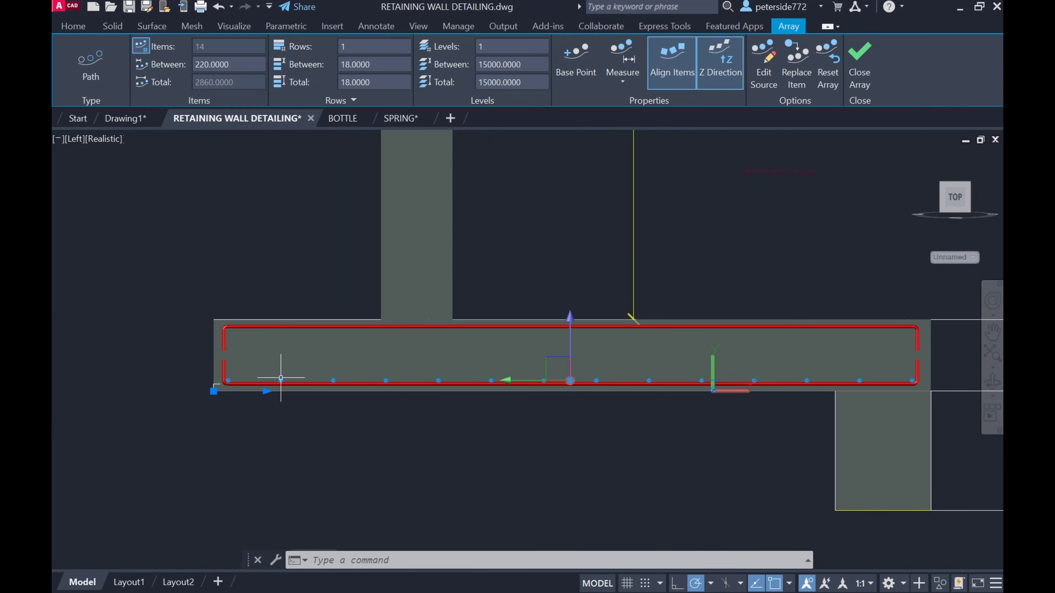
type("mi")
key("Return")
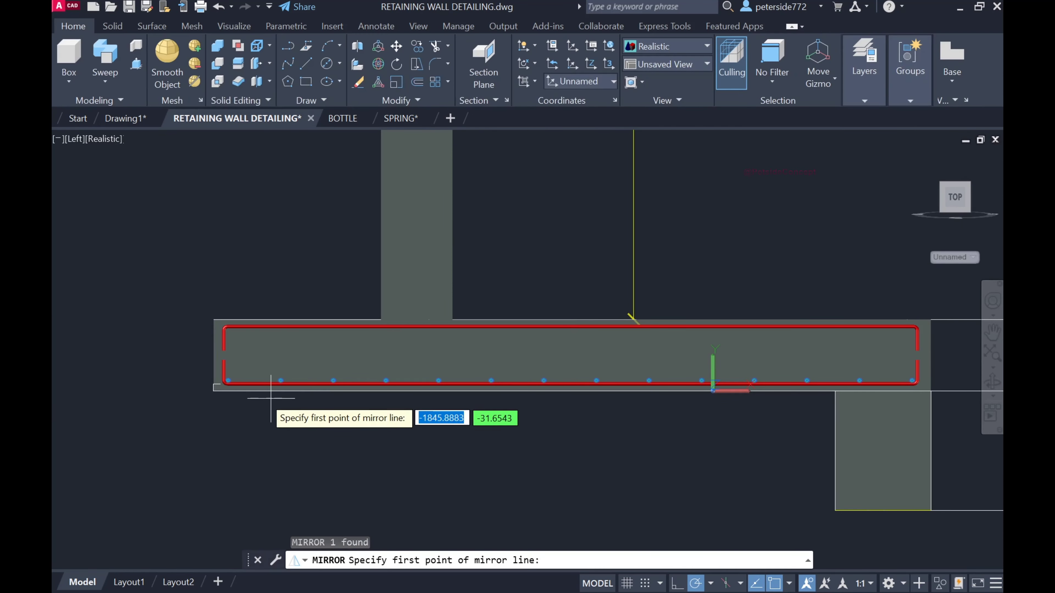
left_click(213, 355)
scroll(214, 354, "down", 2)
scroll(648, 349, "up", 3)
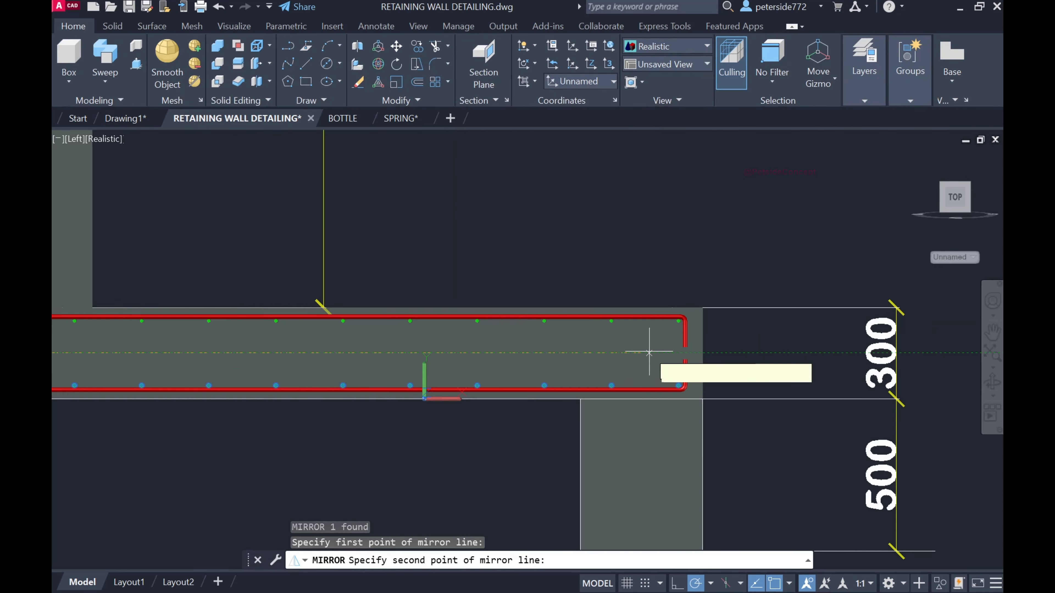
scroll(755, 356, "up", 3)
type("n")
key("Return")
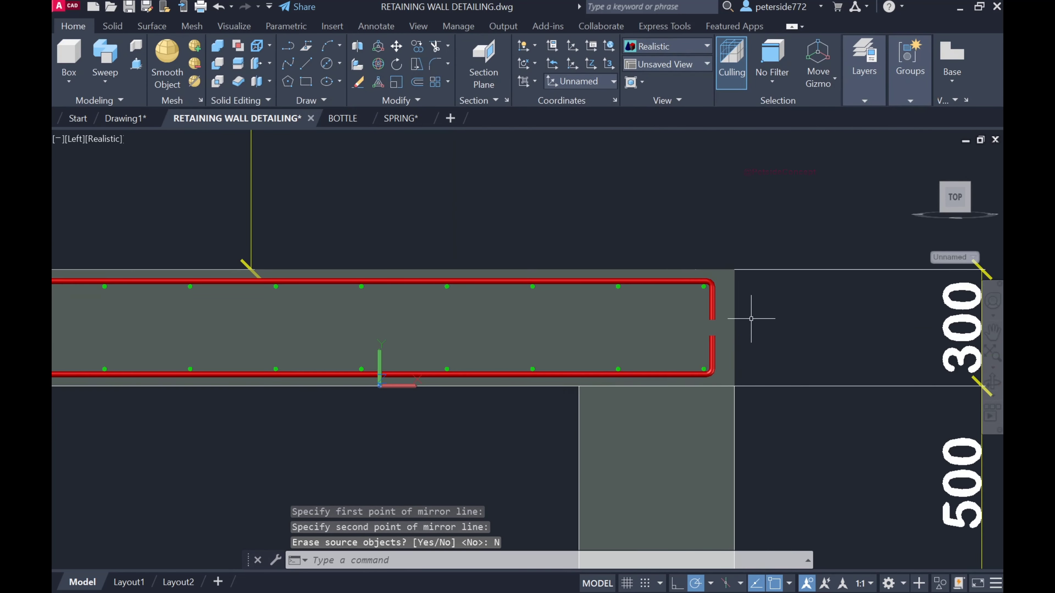
Orbit to an elevated 3D view of the wall, footing and bar mesh.
mouse_move(742, 330)
middle_mouse_down("shift")
mouse_move(710, 312)
mouse_move(548, 335)
mouse_move(789, 436)
middle_mouse_up("shift")
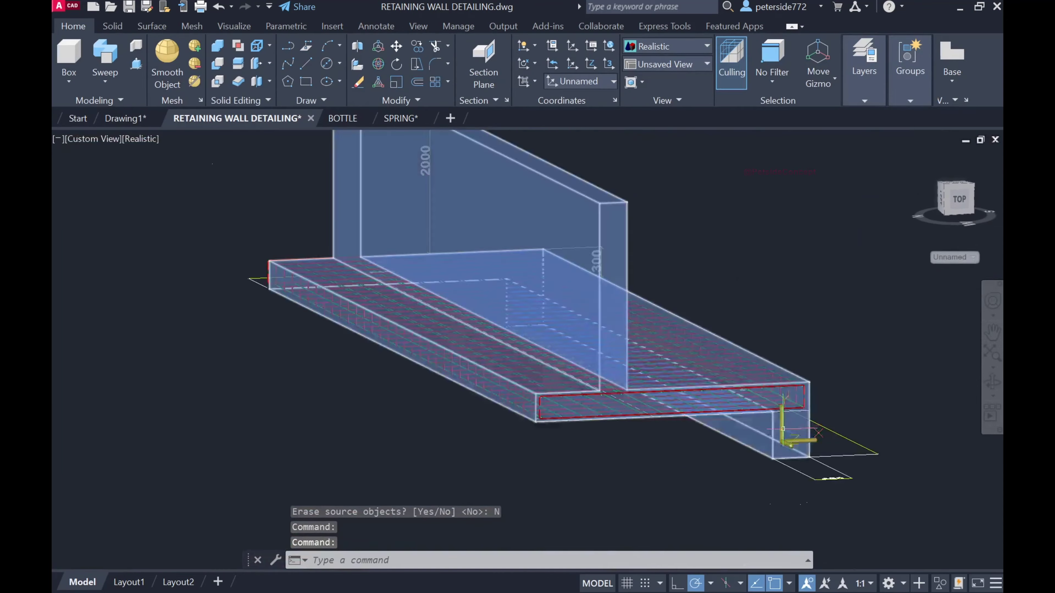
scroll(789, 436, "up", 3)
scroll(882, 316, "up", 3)
scroll(882, 316, "down", 5)
mouse_move(801, 337)
middle_mouse_down("shift")
mouse_move(789, 365)
mouse_move(843, 323)
mouse_move(771, 357)
middle_mouse_up("shift")
scroll(771, 358, "down", 5)
scroll(747, 332, "up", 5)
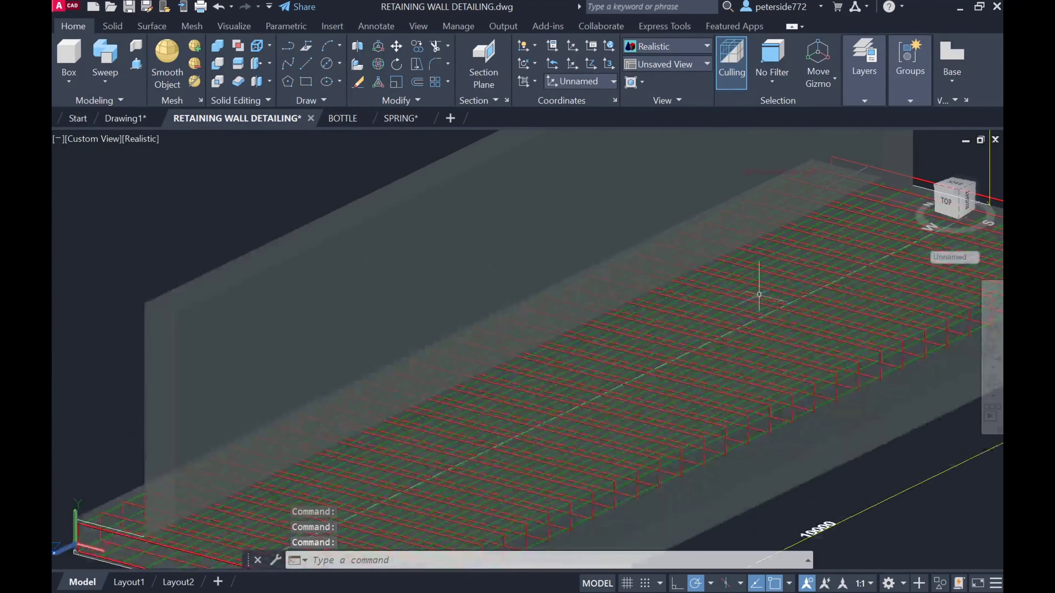
scroll(747, 332, "down", 5)
scroll(723, 305, "up", 6)
scroll(722, 306, "down", 5)
mouse_move(723, 306)
middle_mouse_down("shift")
mouse_move(801, 377)
mouse_move(777, 341)
middle_mouse_up("shift")
scroll(892, 325, "down", 3)
scroll(892, 325, "up", 3)
middle_click_drag(892, 324, 817, 389, "shift")
scroll(558, 444, "up", 2)
middle_click_drag(537, 506, 593, 438, "shift")
Finish the U-shaped bar outline with its 240-long segment.
scroll(278, 388, "up", 3)
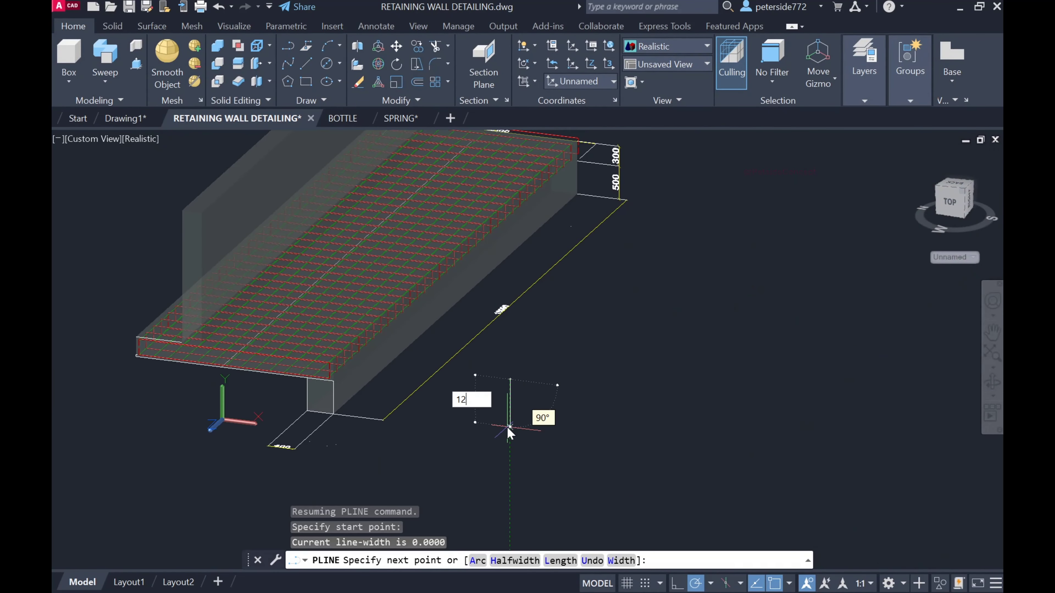
scroll(510, 469, "up", 3)
type("240")
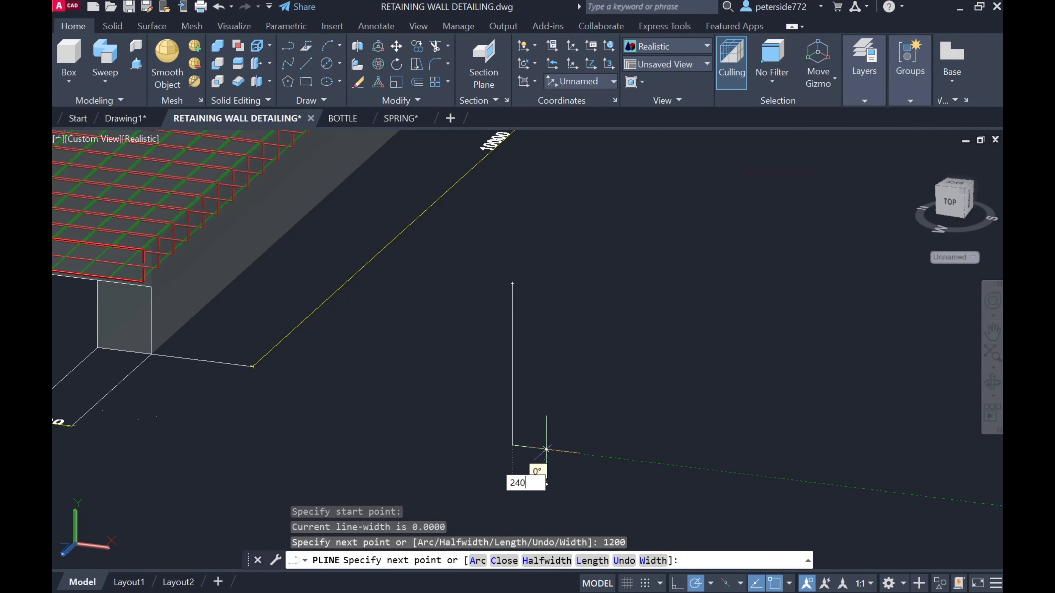
key("Return")
scroll(537, 286, "up", 2)
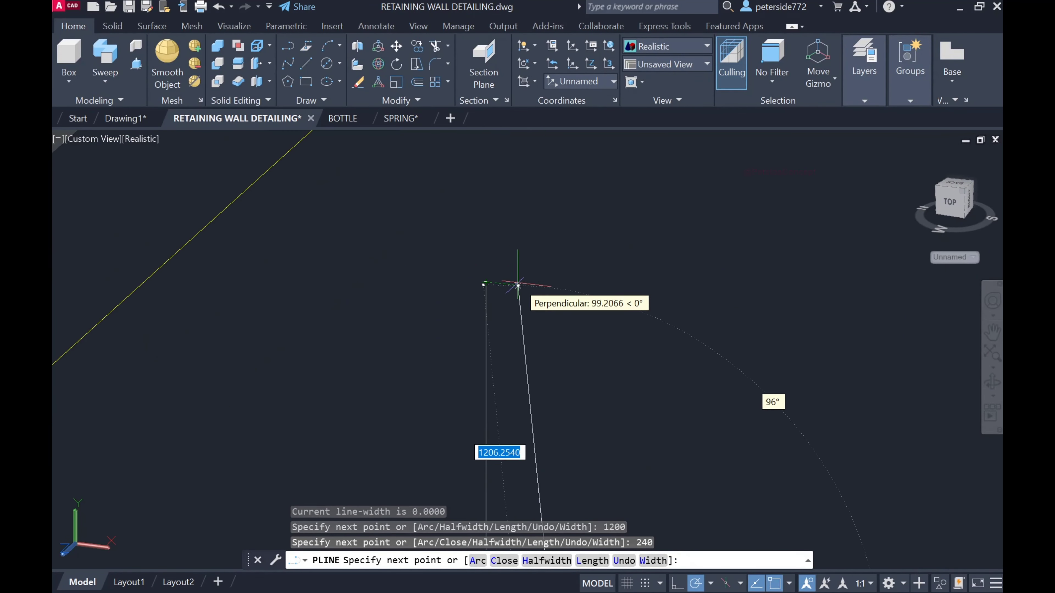
key("Return")
scroll(573, 257, "down", 2)
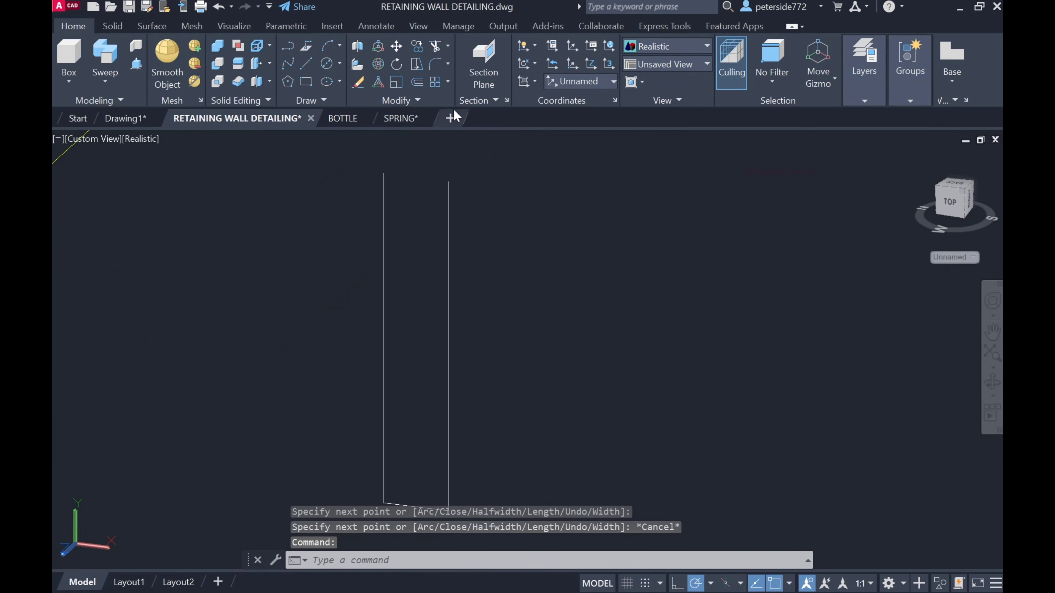
Fillet the outline's right bottom corner with a 25 radius.
type("f")
key("Return")
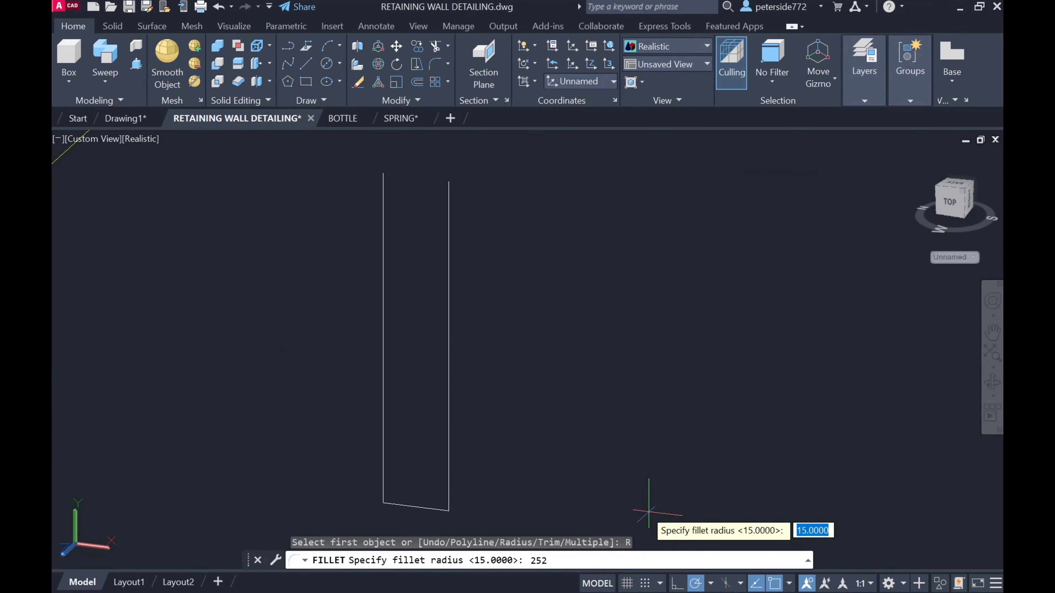
key("Escape")
key("Return")
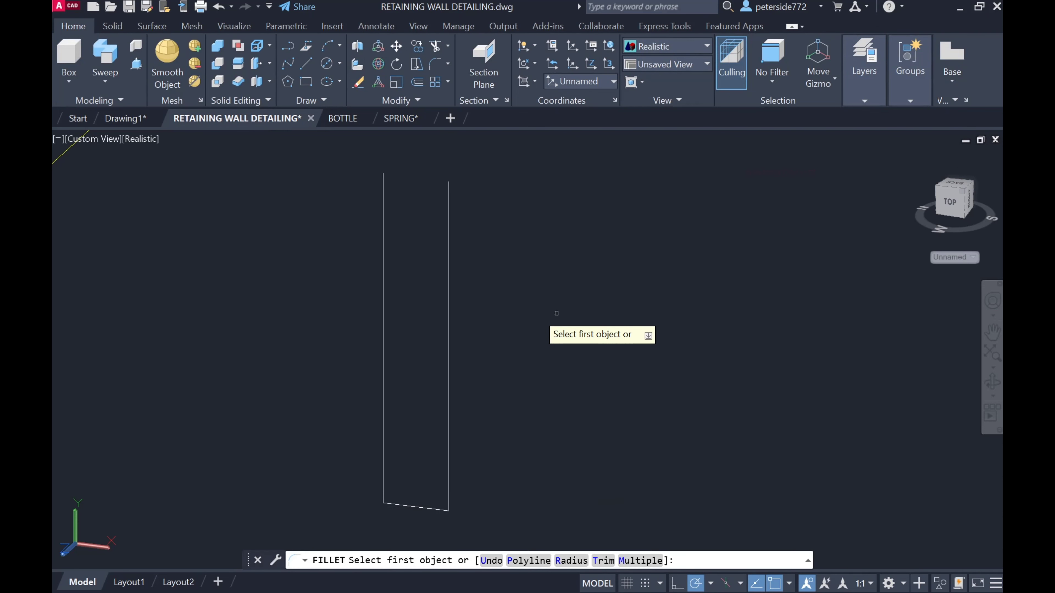
left_click(571, 562)
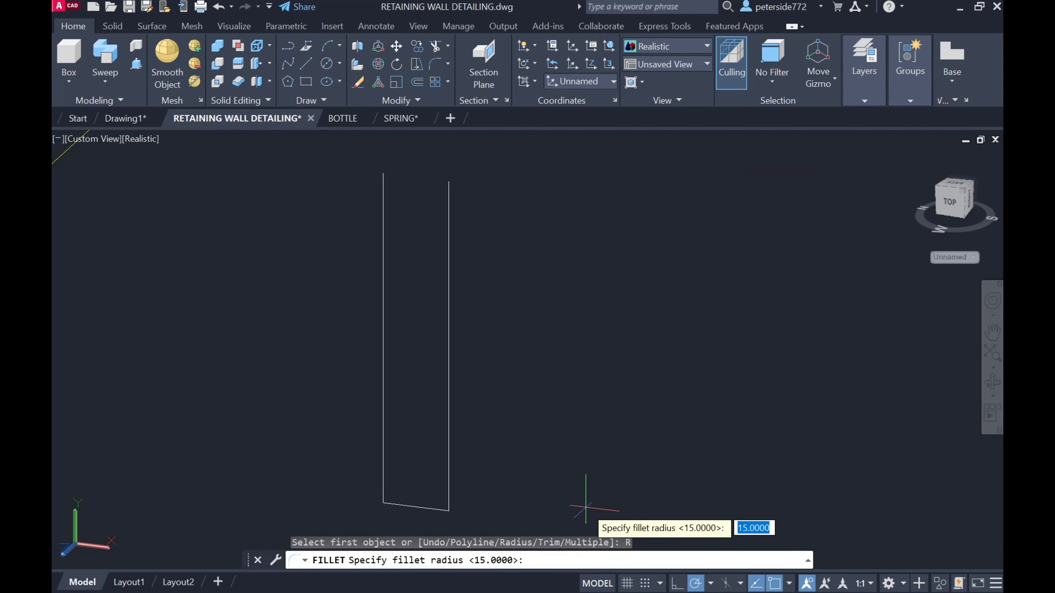
type("5")
key("Return")
scroll(457, 426, "up", 2)
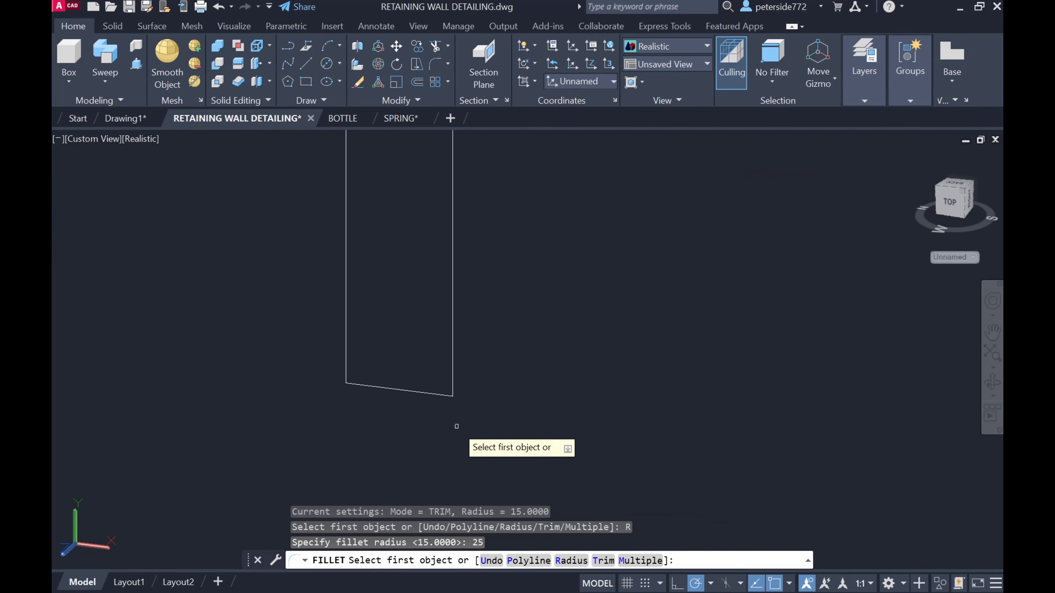
left_click(424, 380)
left_click(450, 350)
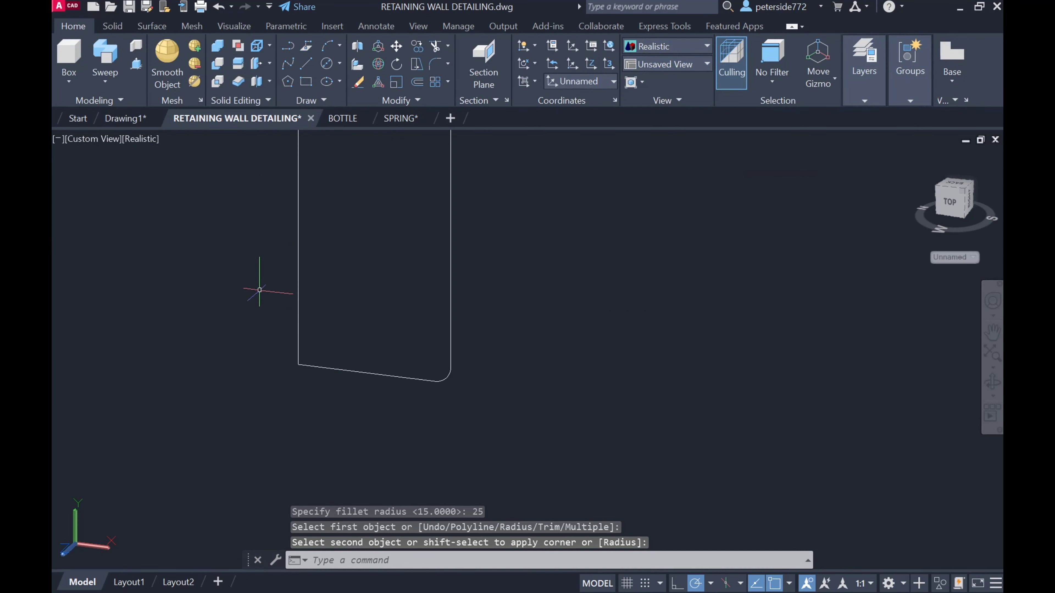
Repeat the fillet to round the outline's left bottom corner.
right_click(260, 290)
left_click(310, 300)
left_click(298, 328)
left_click(315, 366)
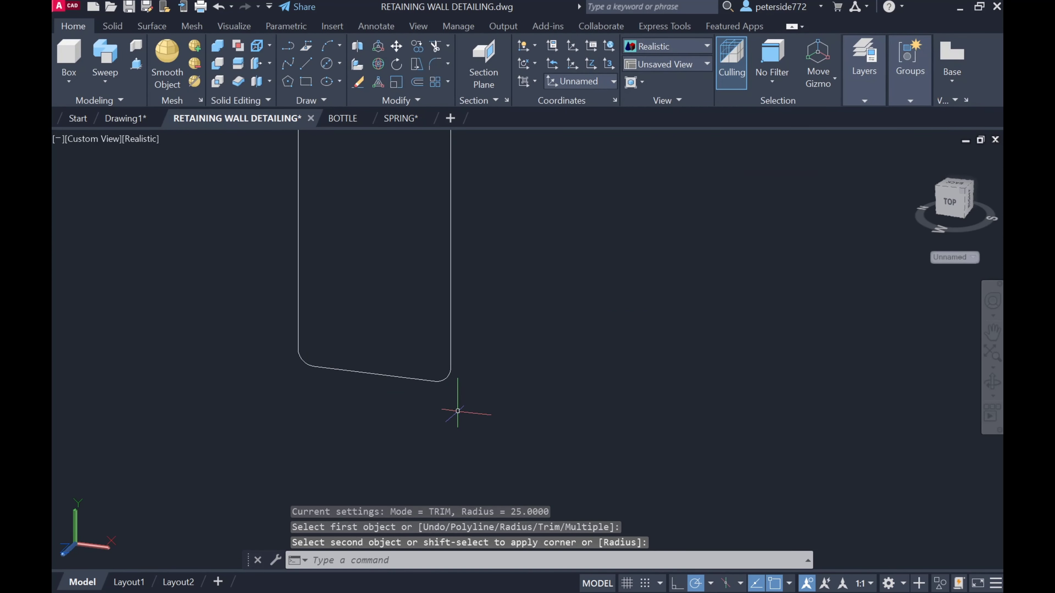
key("Escape")
scroll(458, 411, "down", 6)
scroll(514, 402, "down", 6)
Draw a small centre-diameter circle beside the U-shaped outline.
scroll(335, 361, "up", 5)
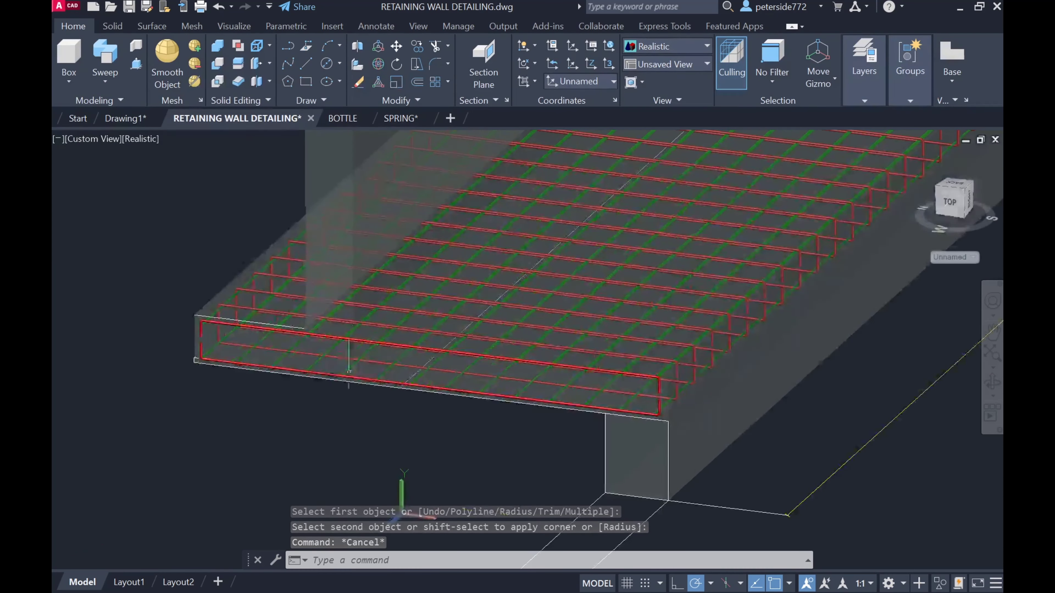
scroll(334, 398, "down", 3)
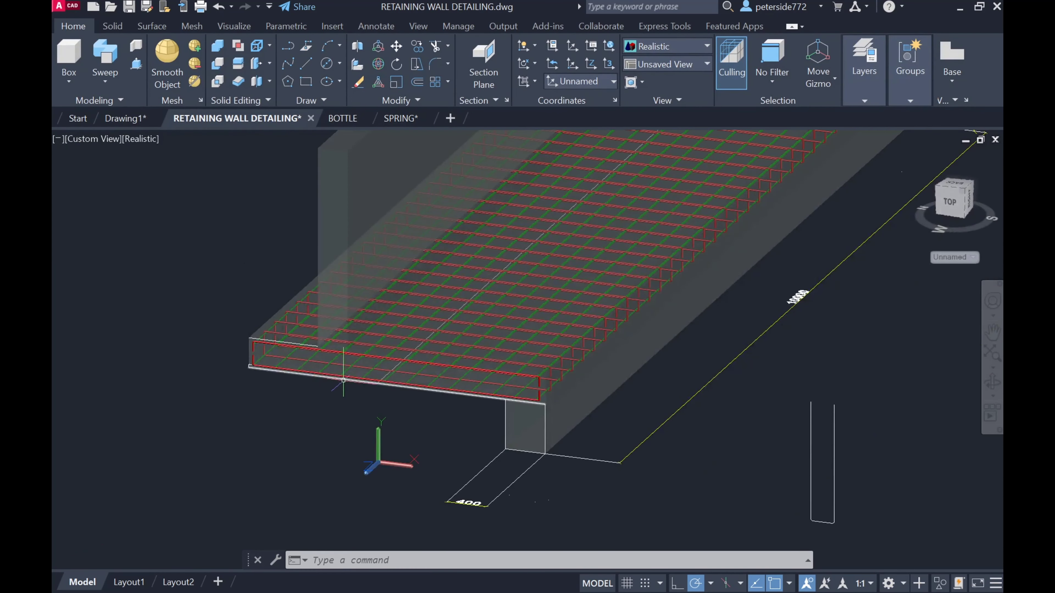
middle_click_drag(639, 238, 473, 180)
scroll(473, 180, "up", 2)
left_click(332, 65)
left_click(361, 102)
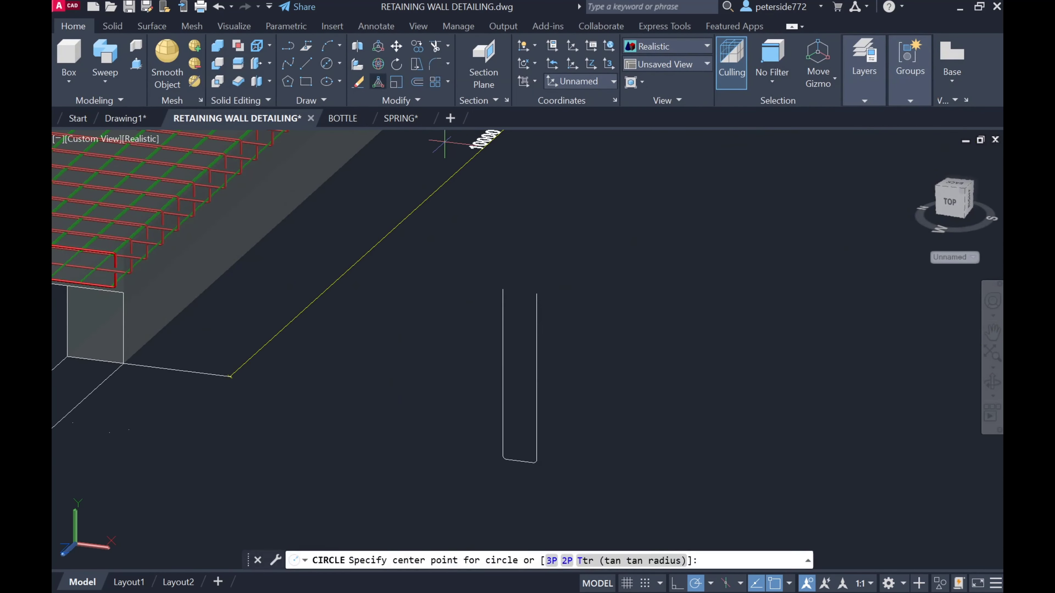
left_click(609, 310)
key("Escape")
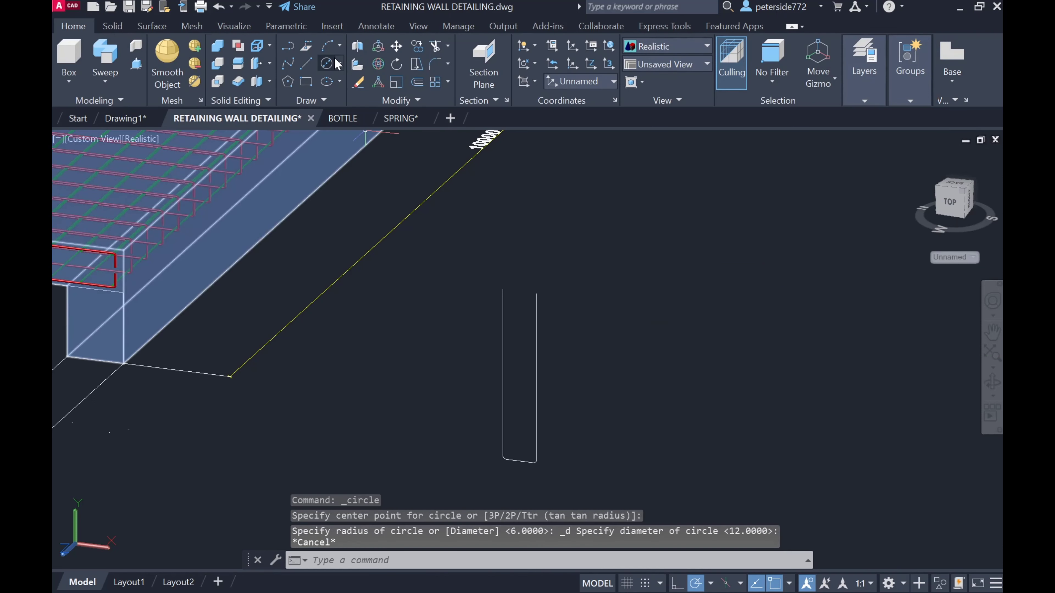
left_click(339, 63)
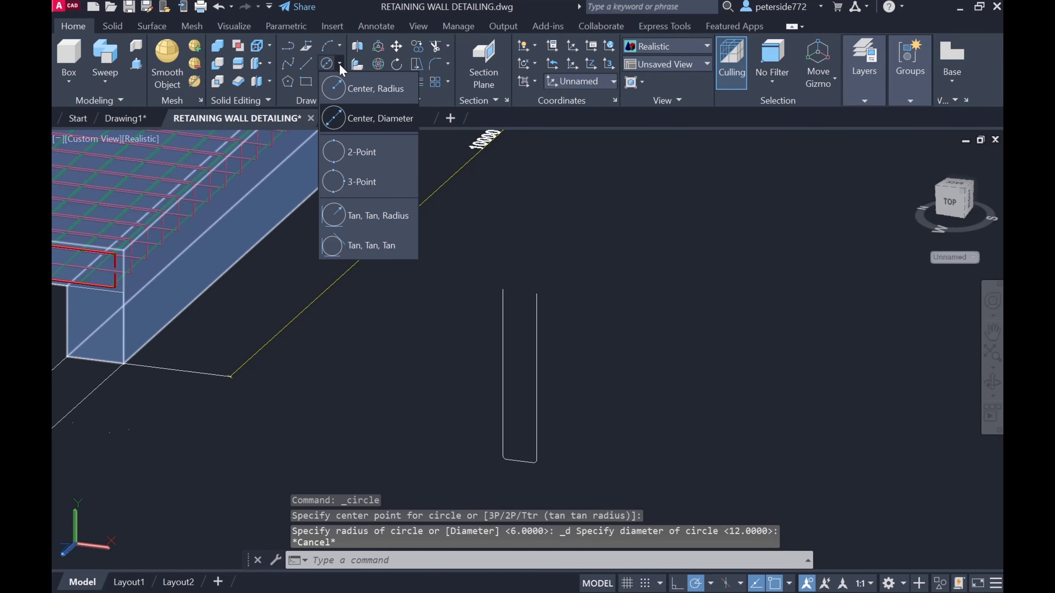
left_click(359, 127)
left_click(583, 325)
type("16")
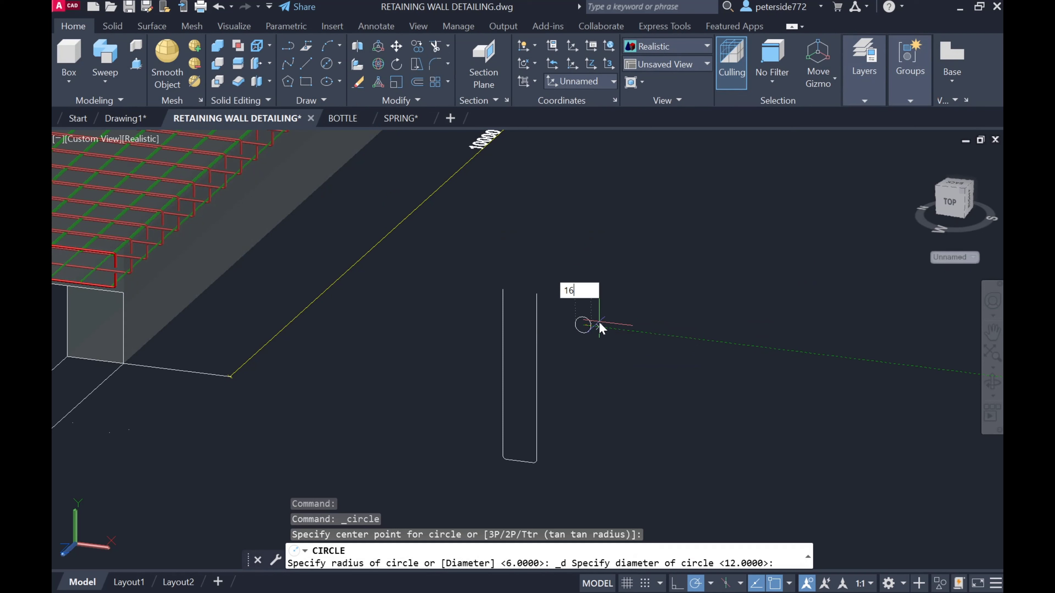
key("Return")
scroll(599, 323, "up", 4)
Sweep the circle along the U-shaped outline to create a round solid bar.
left_click(105, 54)
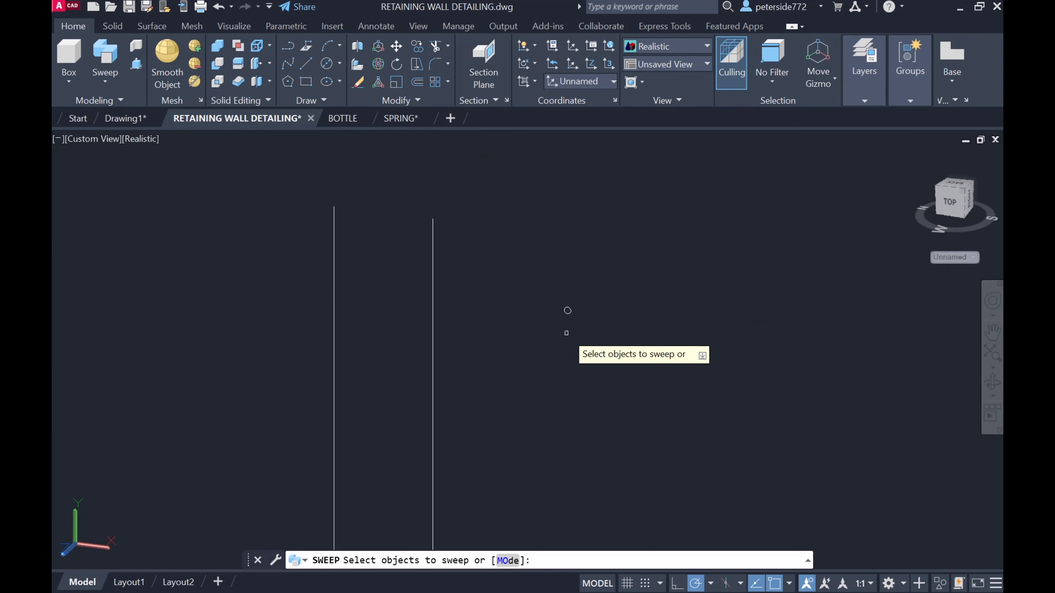
left_click(568, 311)
key("Return")
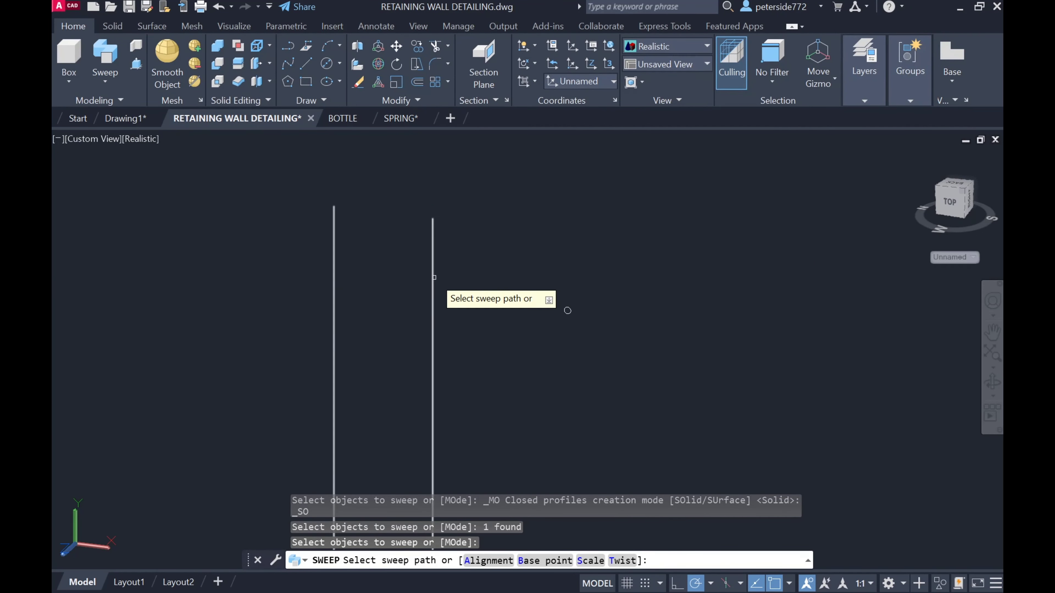
scroll(482, 431, "down", 3)
left_click(482, 432)
scroll(430, 453, "up", 4)
scroll(430, 448, "down", 3)
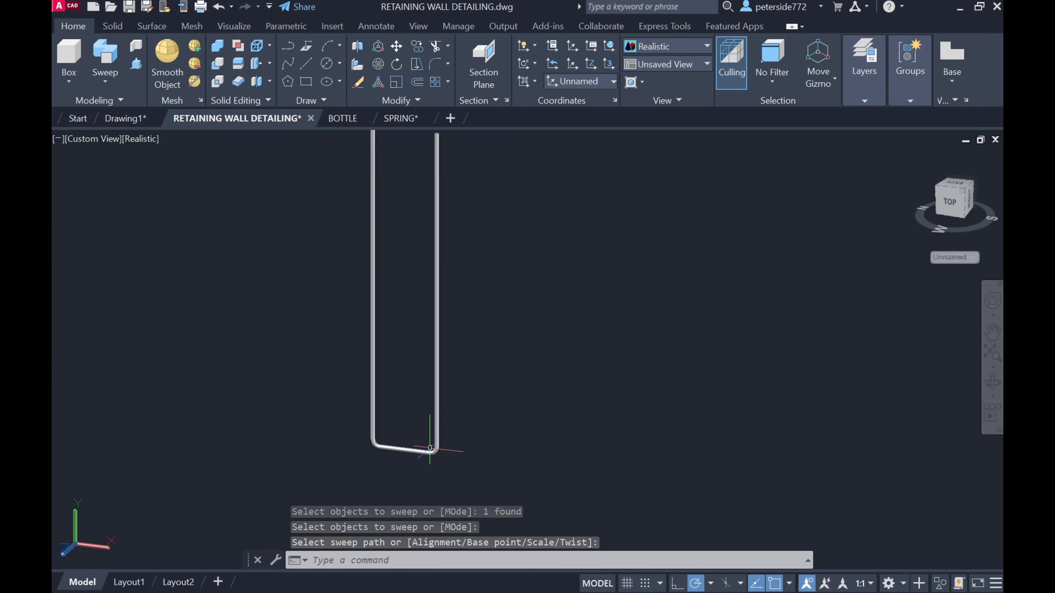
scroll(434, 409, "down", 5)
scroll(434, 428, "up", 3)
Zoom and orbit the model toward the near end of the base slab.
scroll(457, 427, "down", 2)
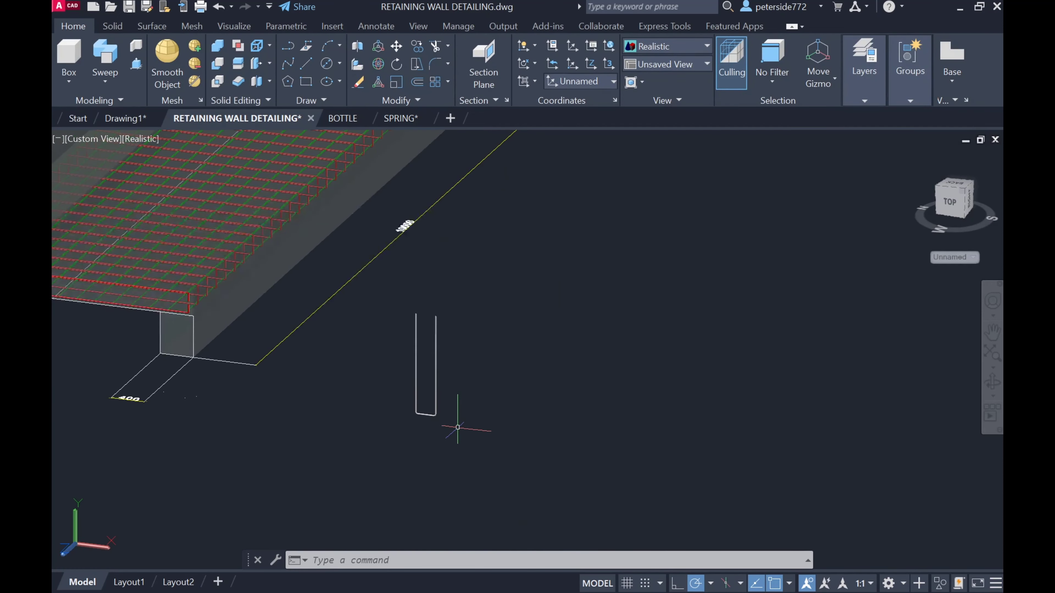
scroll(436, 377, "down", 3)
scroll(394, 299, "up", 6)
scroll(395, 299, "down", 4)
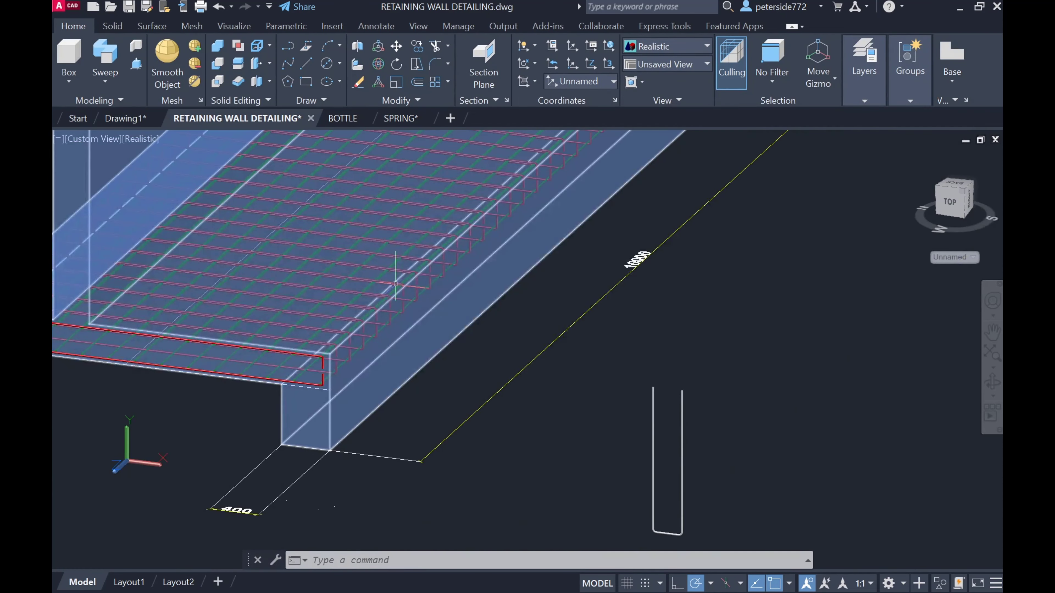
scroll(395, 284, "down", 2)
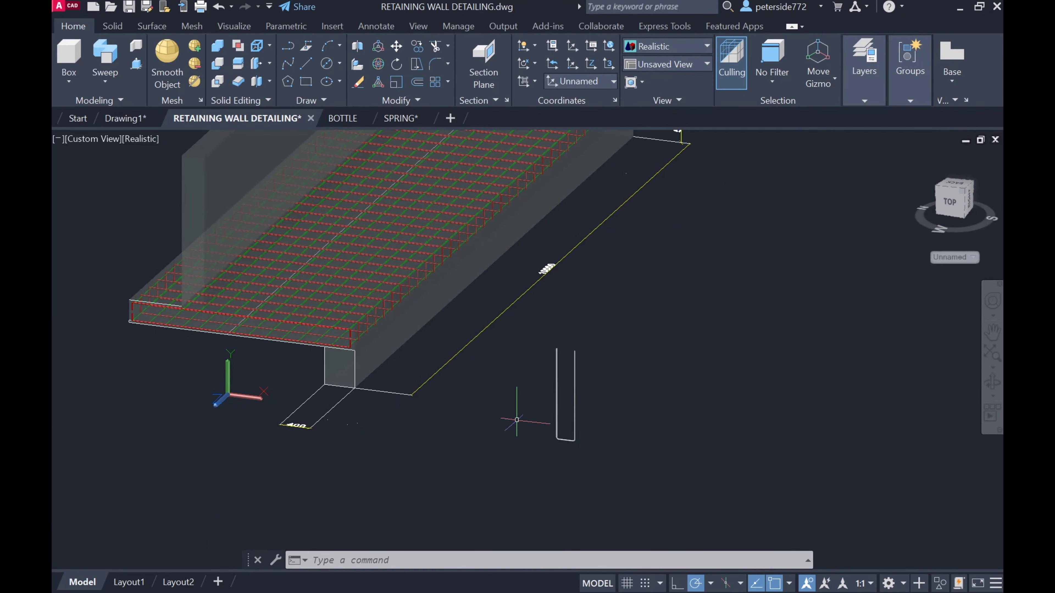
scroll(517, 420, "up", 5)
scroll(523, 370, "down", 4)
scroll(552, 376, "up", 1)
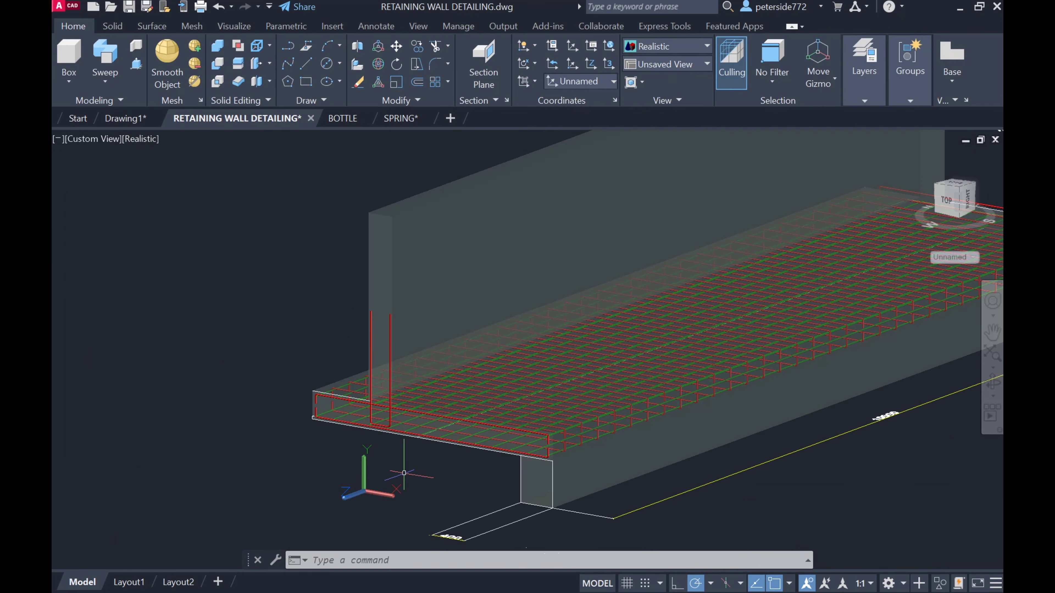
scroll(467, 456, "up", 3)
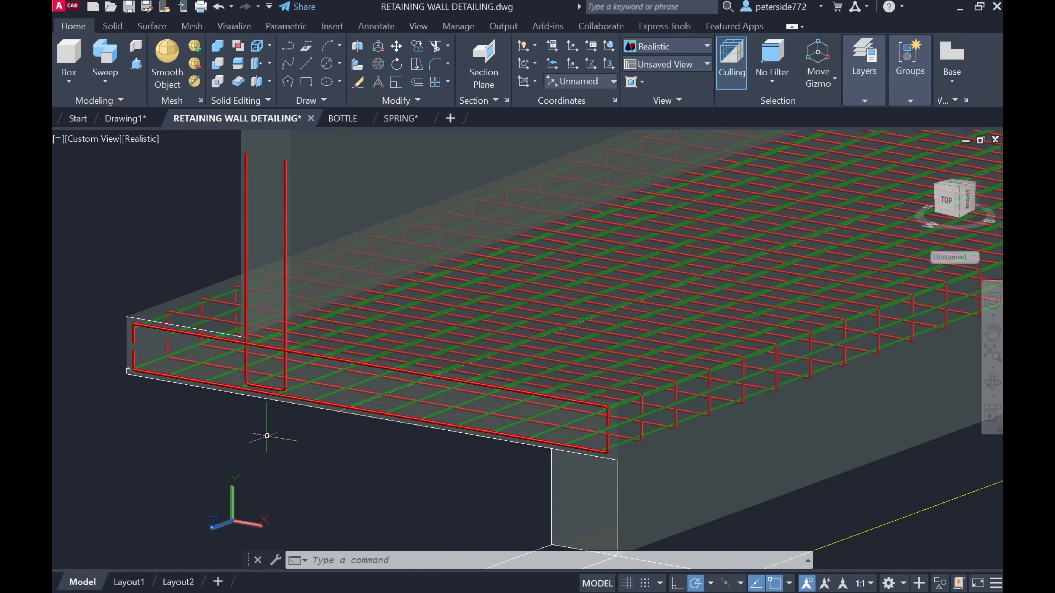
scroll(273, 435, "down", 5)
middle_click_drag(273, 436, 631, 330, "shift")
scroll(286, 463, "up", 5)
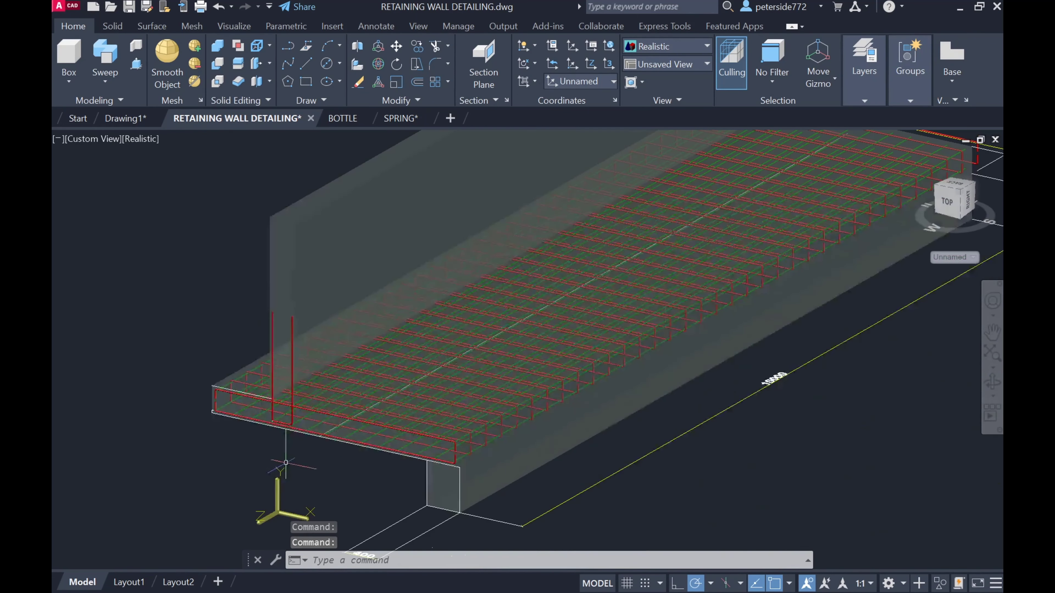
scroll(311, 448, "down", 2)
scroll(325, 444, "up", 3)
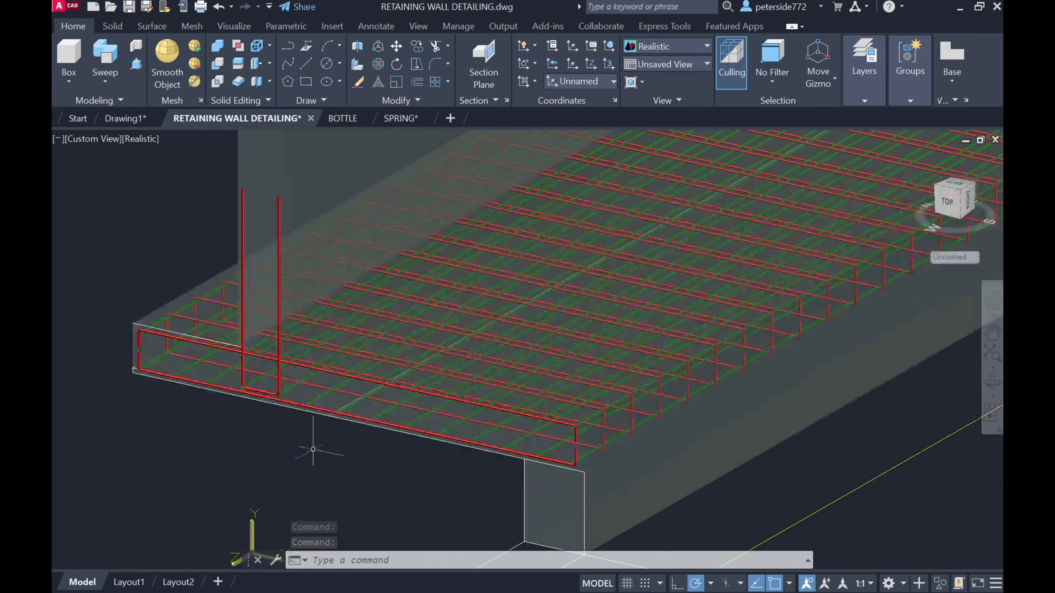
scroll(419, 349, "up", 5)
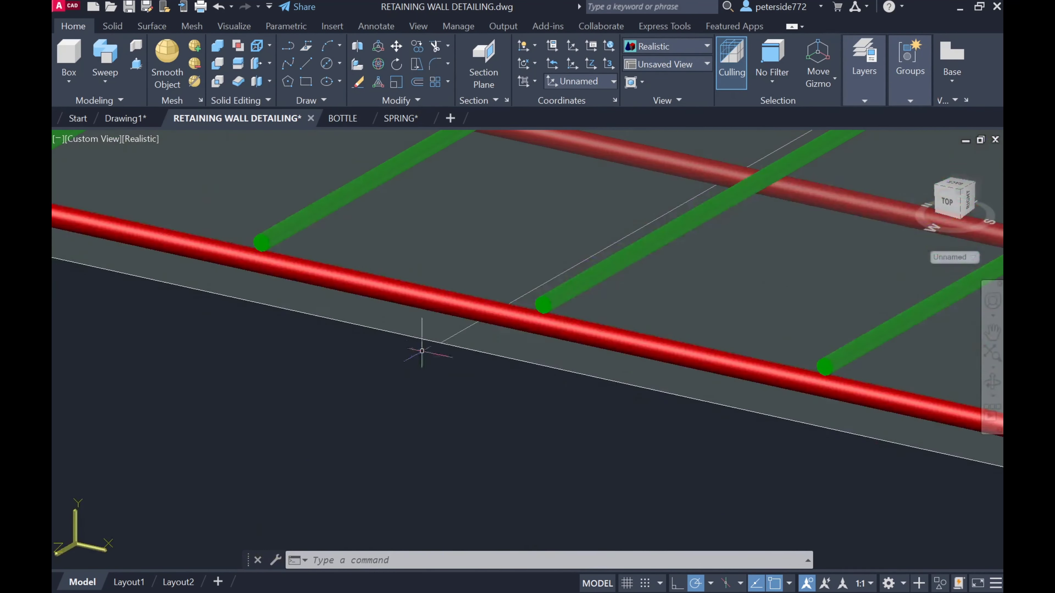
scroll(415, 357, "down", 5)
scroll(396, 383, "down", 1)
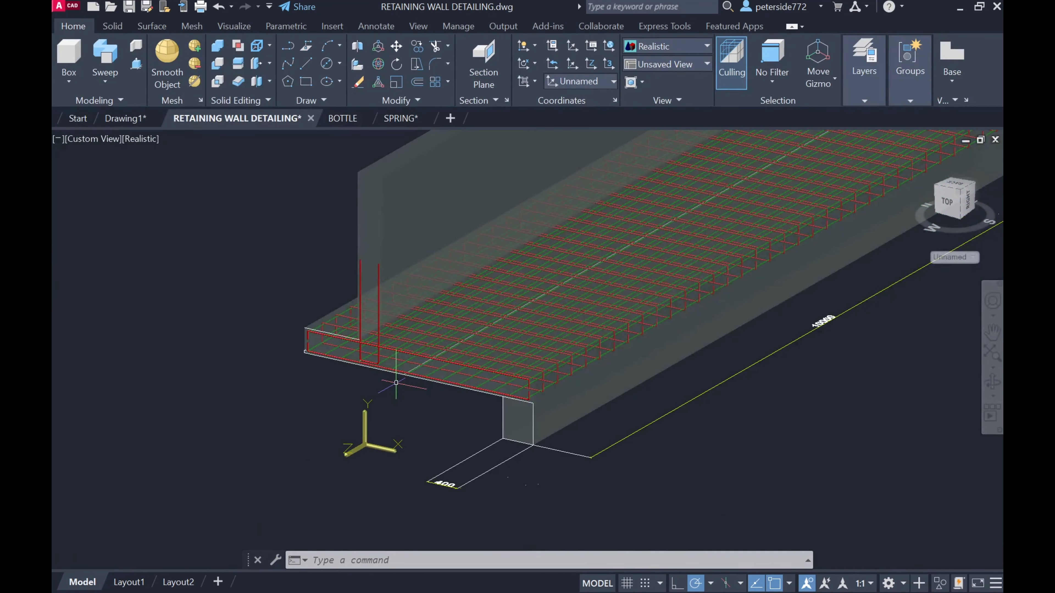
scroll(396, 382, "down", 2)
middle_click_drag(423, 395, 387, 420)
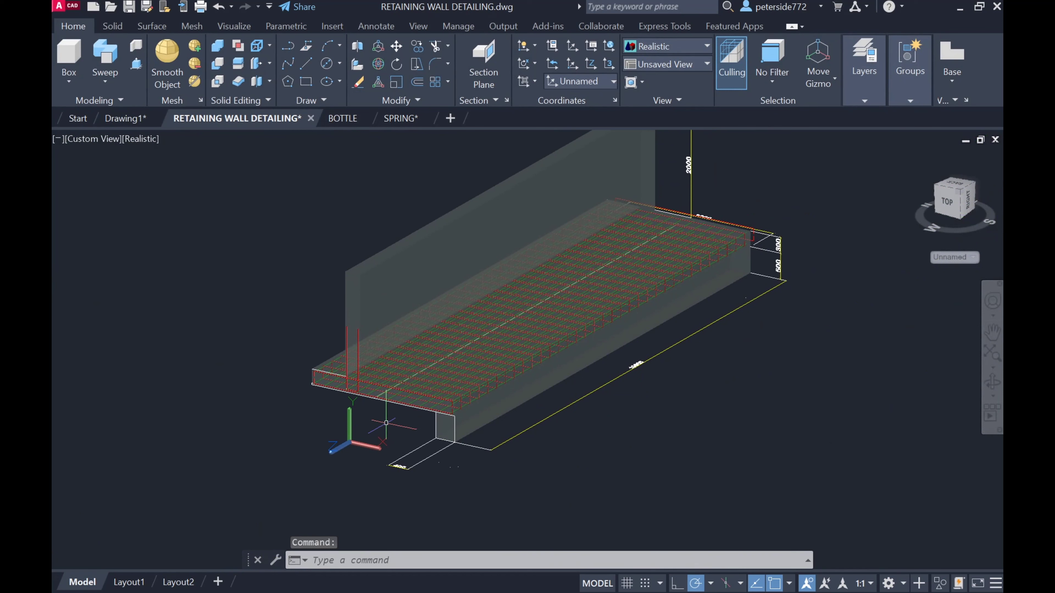
Orbit and pan in close on the red U-bar standing at the slab corner.
left_click(367, 374)
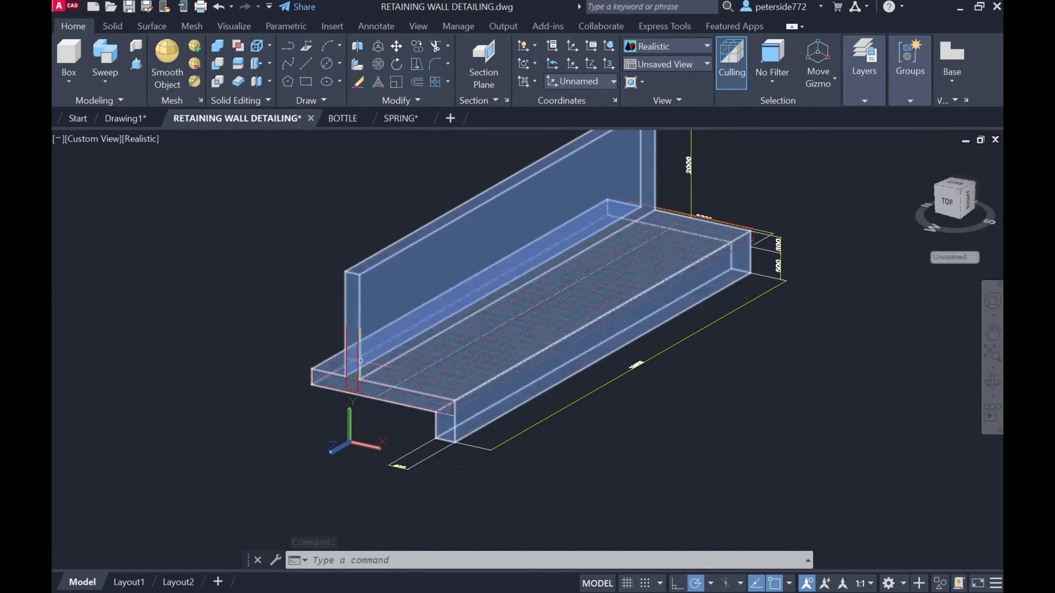
scroll(362, 361, "up", 2)
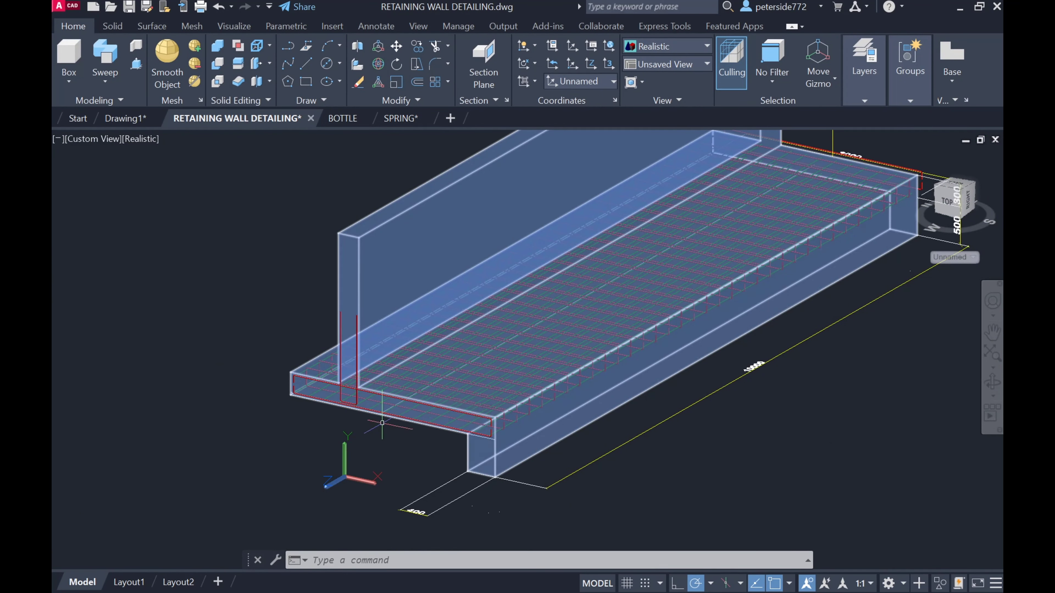
key("Escape")
scroll(411, 399, "up", 5)
scroll(403, 378, "down", 5)
scroll(719, 237, "up", 5)
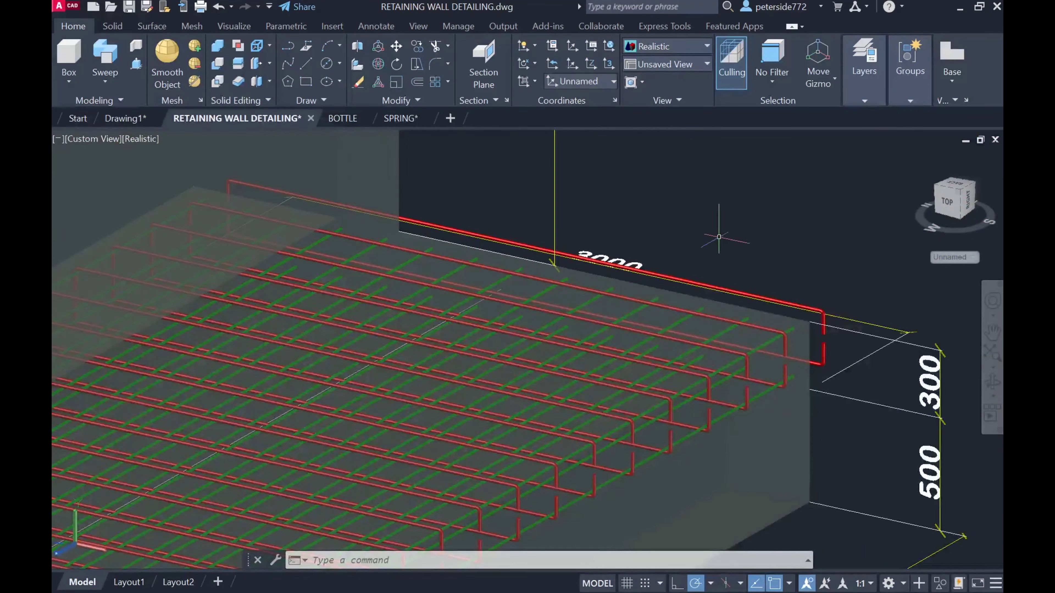
scroll(719, 236, "down", 5)
scroll(726, 271, "up", 5)
scroll(764, 236, "down", 10)
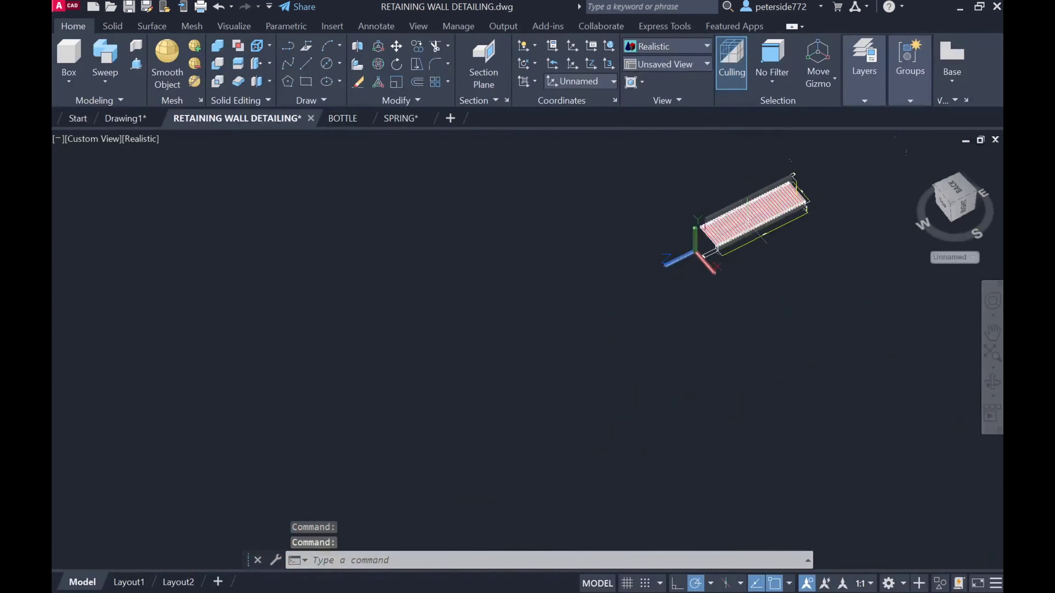
middle_click_drag(749, 222, 558, 318, "shift")
scroll(558, 318, "up", 3)
scroll(740, 240, "down", 3)
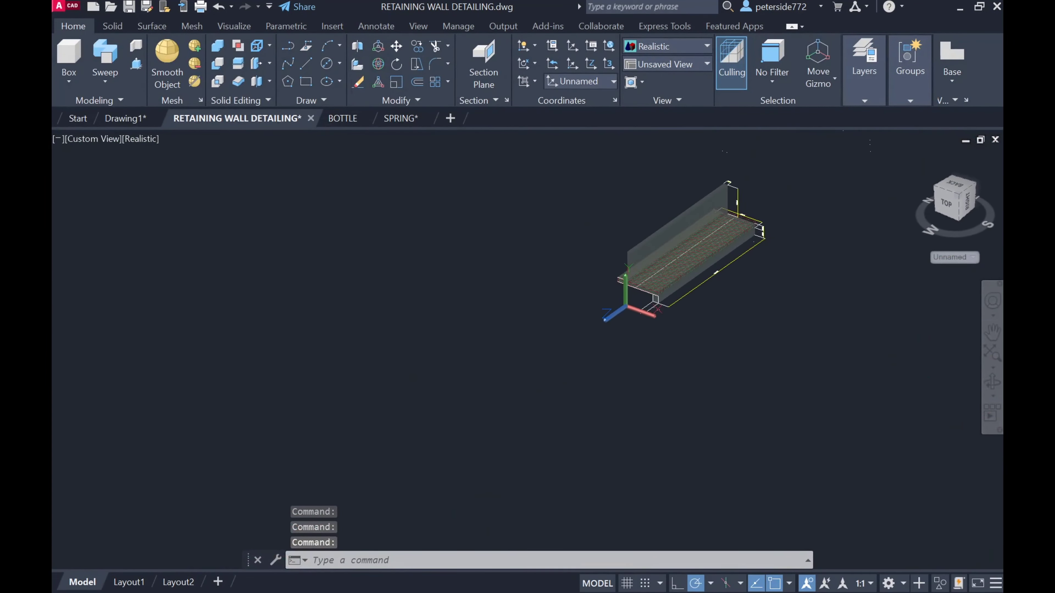
scroll(658, 309, "up", 2)
scroll(537, 266, "up", 3)
scroll(310, 289, "up", 4)
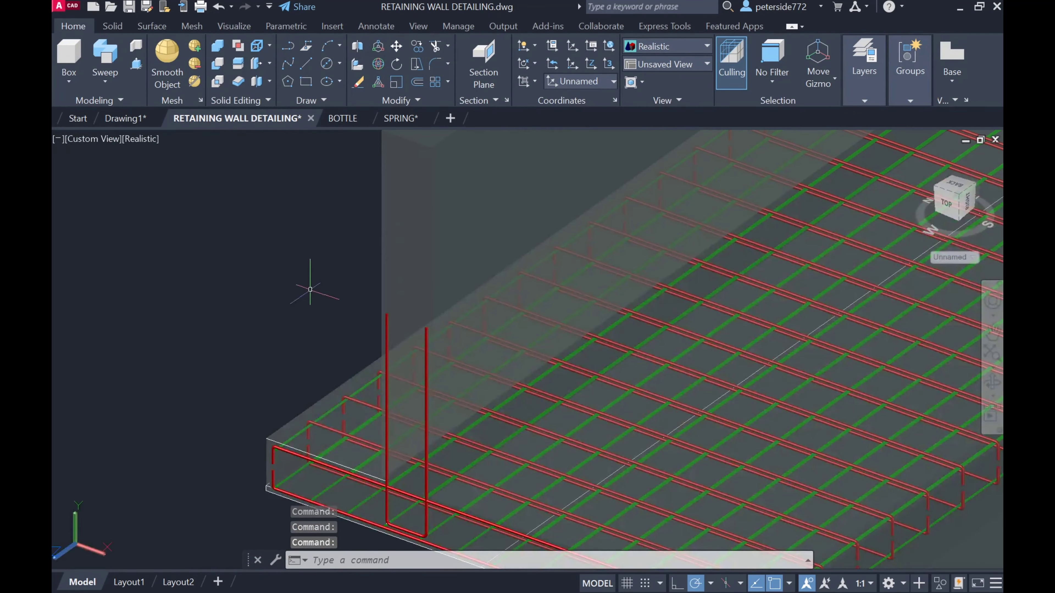
middle_click_drag(310, 289, 289, 225)
Path-array the U-shaped bar along the bar running up the wall.
left_click(365, 276)
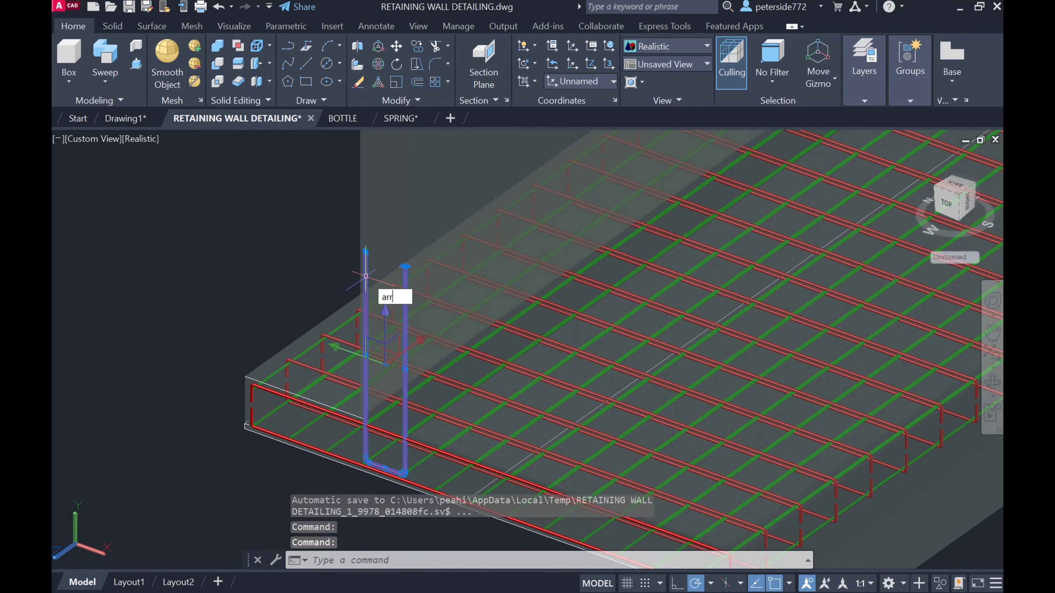
left_click(418, 315)
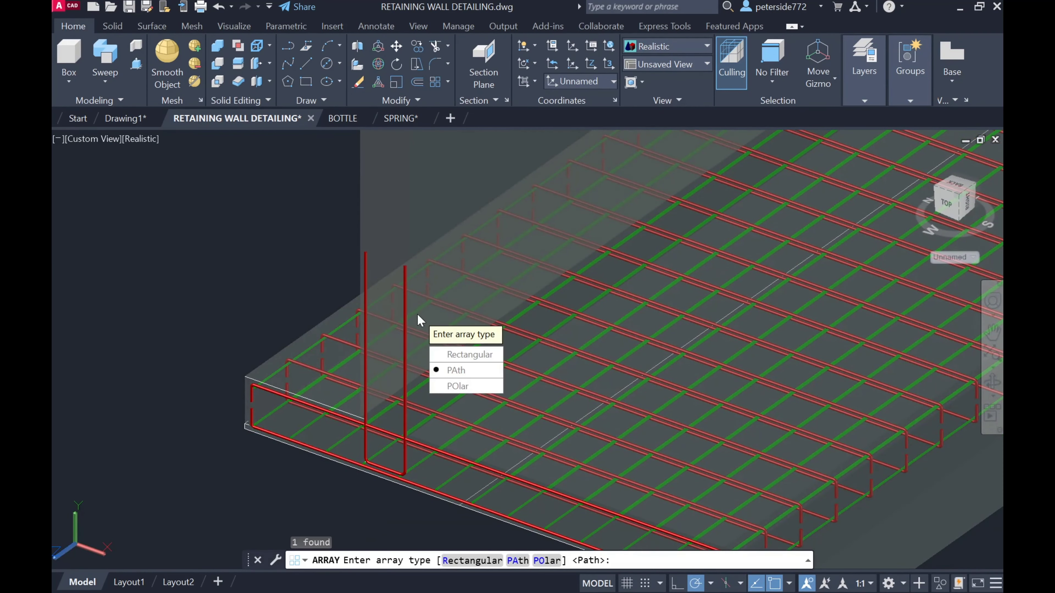
left_click(513, 561)
scroll(594, 212, "up", 5)
scroll(616, 337, "up", 5)
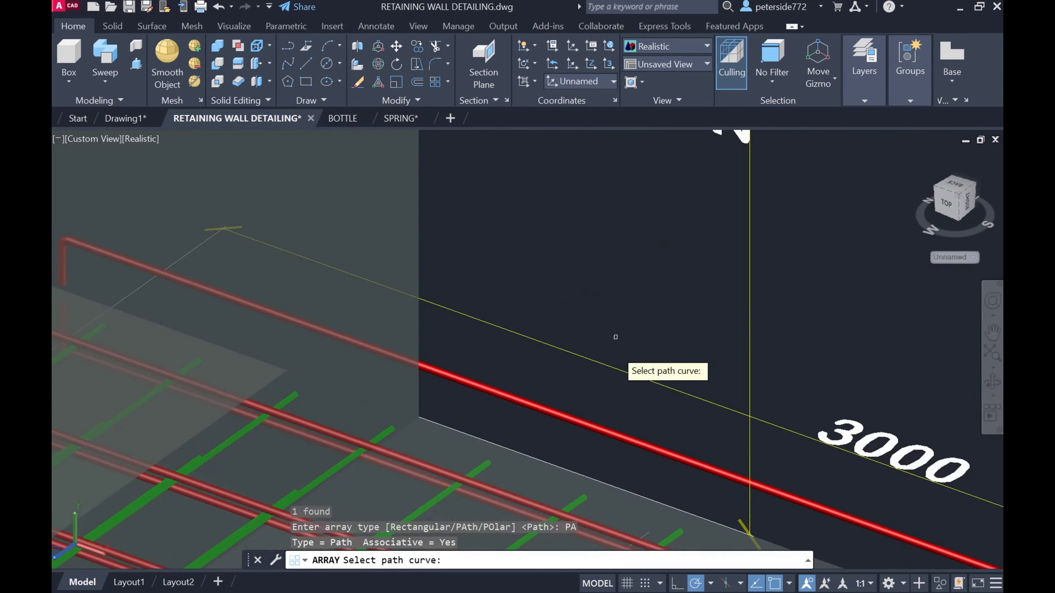
scroll(615, 337, "down", 5)
middle_click_drag(655, 348, 624, 370, "shift")
left_click(648, 322)
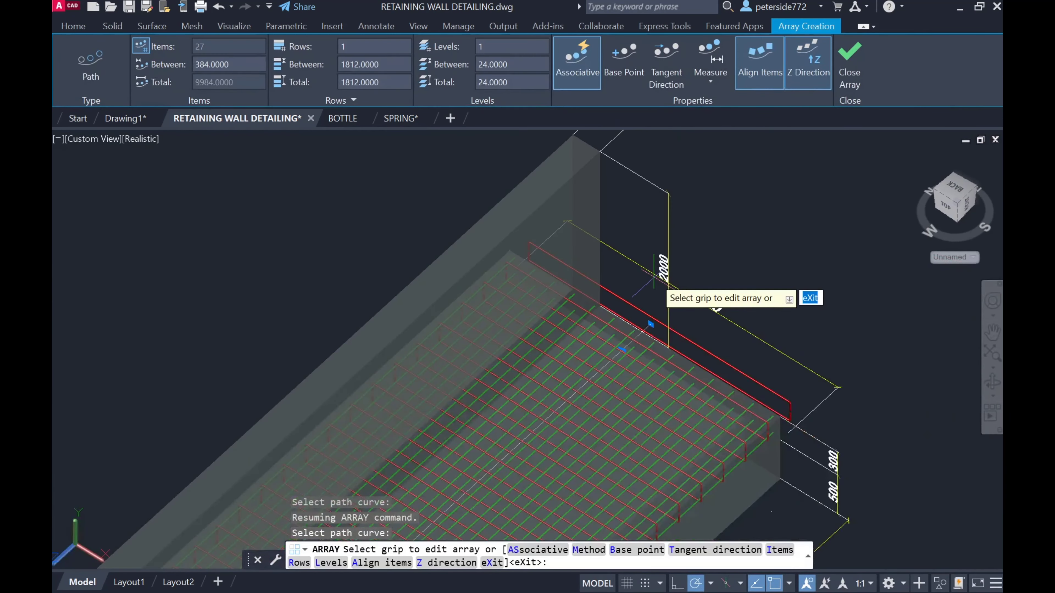
key("Return")
Pan out to the whole wall, then undo the path array.
scroll(719, 266, "down", 5)
mouse_move(720, 265)
middle_mouse_down("shift")
mouse_move(431, 330)
mouse_move(125, 453)
mouse_move(395, 341)
middle_mouse_up("shift")
scroll(478, 323, "up", 3)
scroll(479, 324, "up", 3)
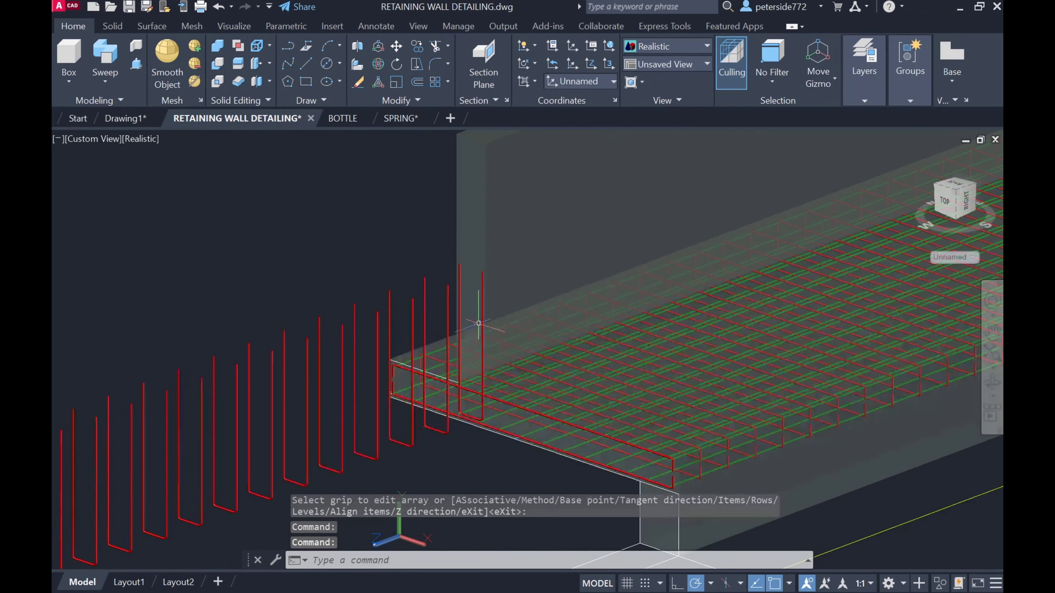
key("ctrl+z")
key("ctrl+z")
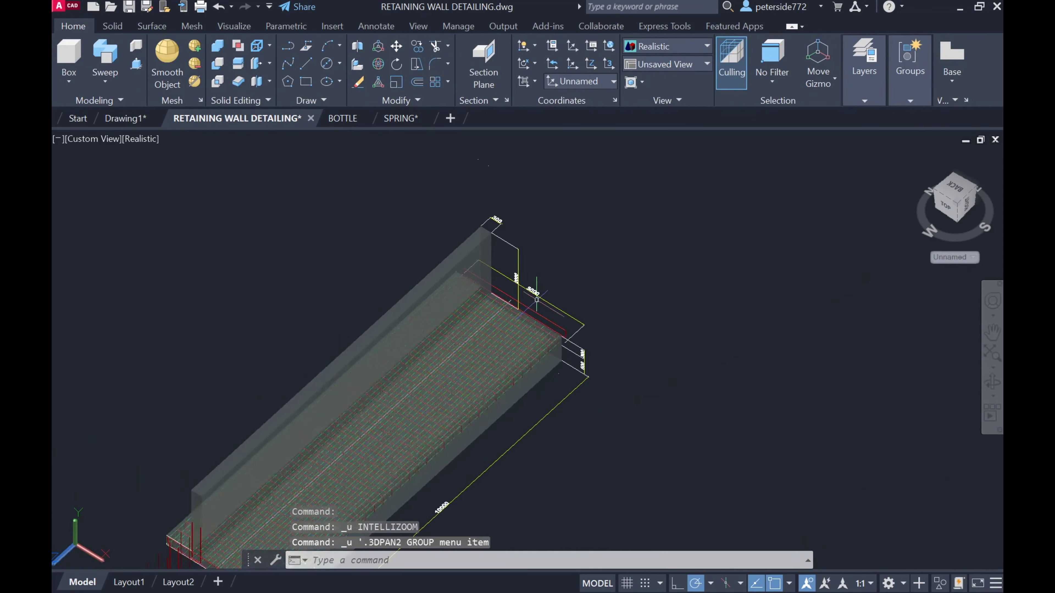
key("ctrl+z")
key("ctrl+z")
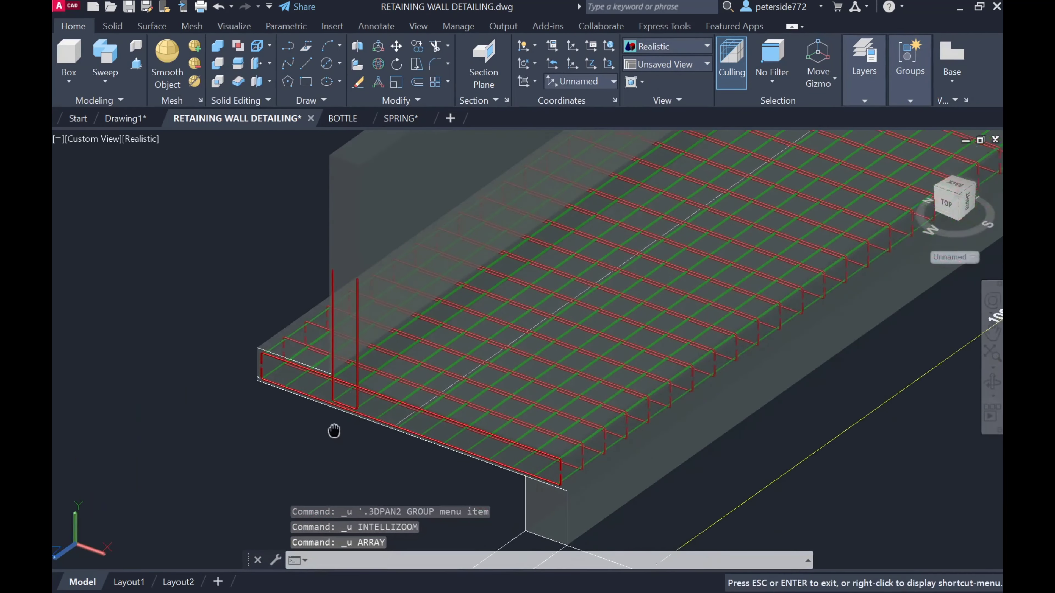
Pan the slab into view and delete one leftover object.
left_click_drag(332, 431, 226, 366)
scroll(226, 366, "down", 2)
scroll(253, 365, "down", 3)
scroll(317, 353, "down", 3)
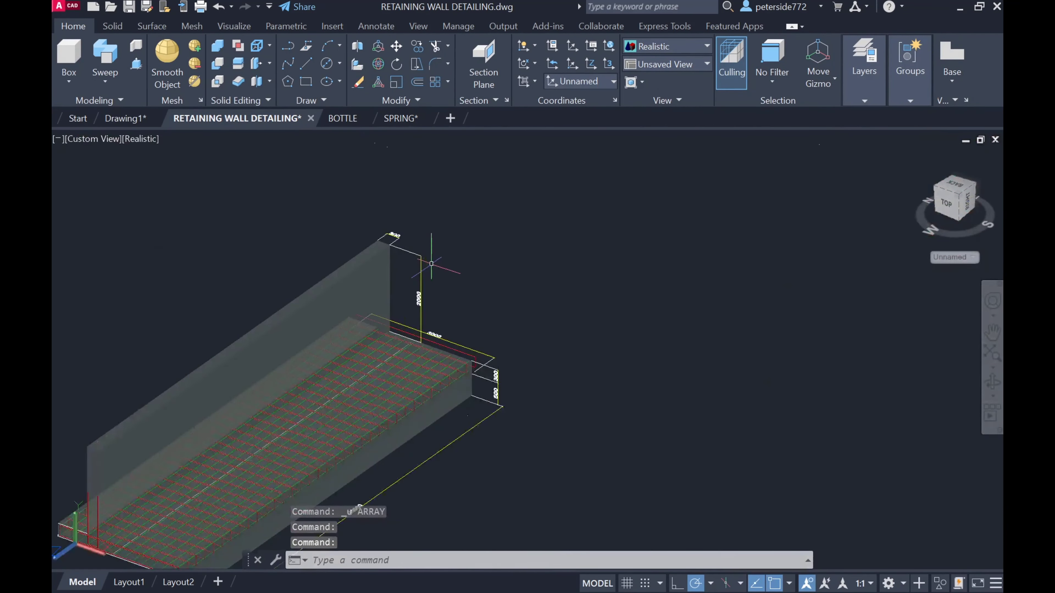
scroll(452, 317, "down", 3)
key("Escape")
scroll(473, 290, "up", 3)
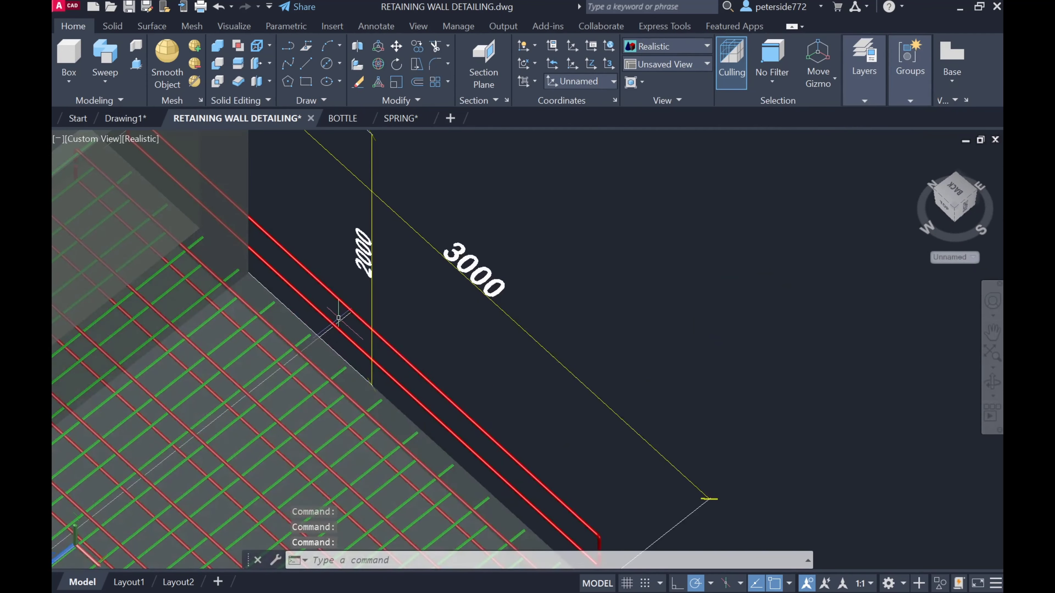
key("Delete")
scroll(341, 306, "down", 5)
scroll(488, 294, "down", 3)
scroll(488, 294, "up", 5)
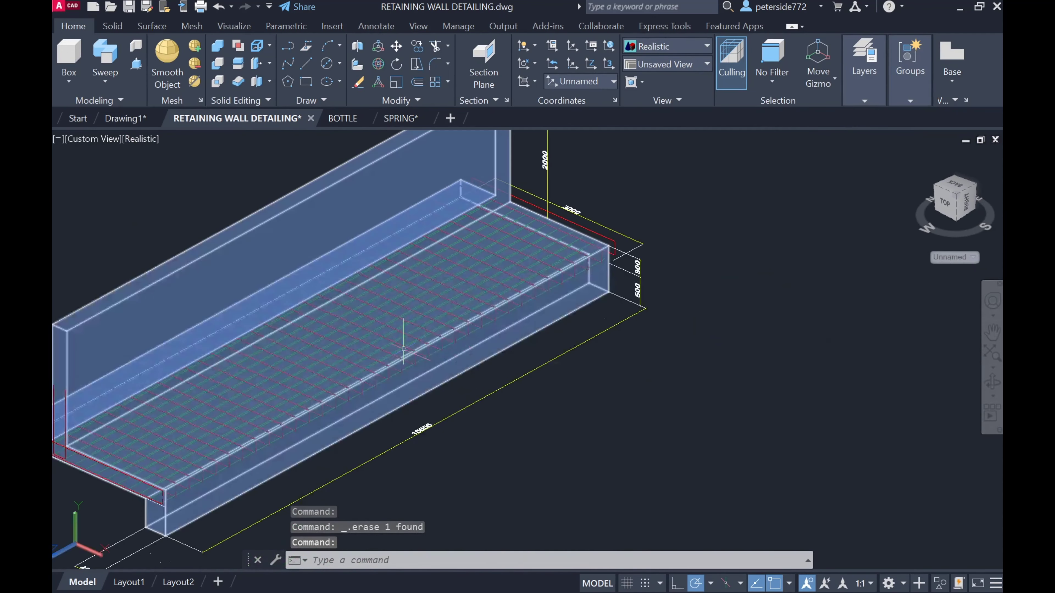
Start a line at the slab corner, cancel it, and orbit to view the slab from another side.
left_click(306, 63)
scroll(199, 507, "up", 3)
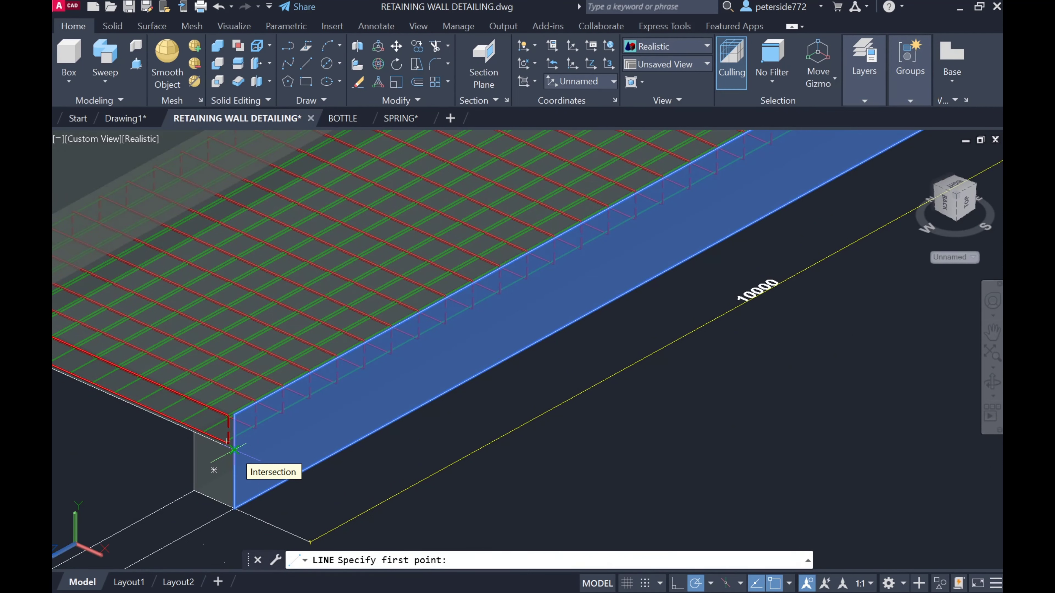
left_click(227, 441)
scroll(225, 453, "down", 5)
scroll(536, 361, "up", 5)
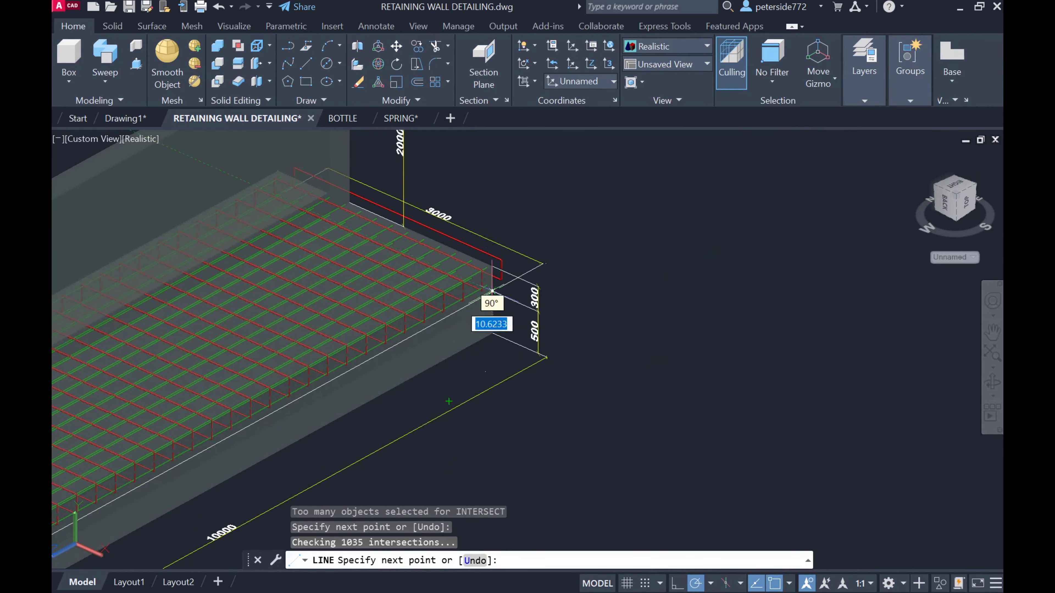
key("Escape")
middle_click_drag(718, 294, 310, 298, "shift")
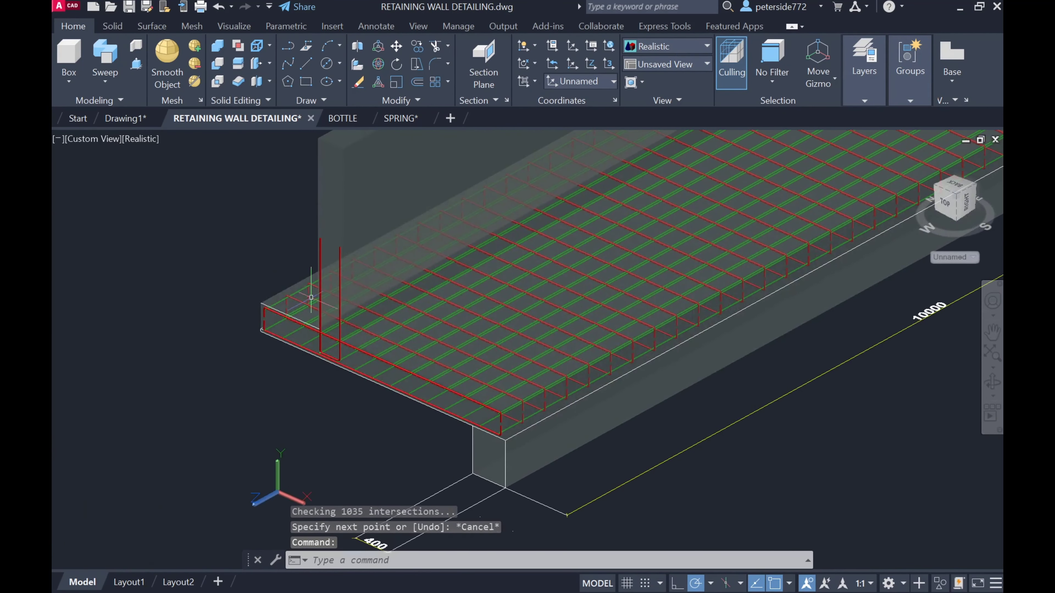
scroll(311, 298, "up", 2)
Fillet the outline's top-left and top-right corners at radius 25.
type("fillet")
key("Return")
type("r")
key("Return")
key("Return")
scroll(514, 296, "up", 5)
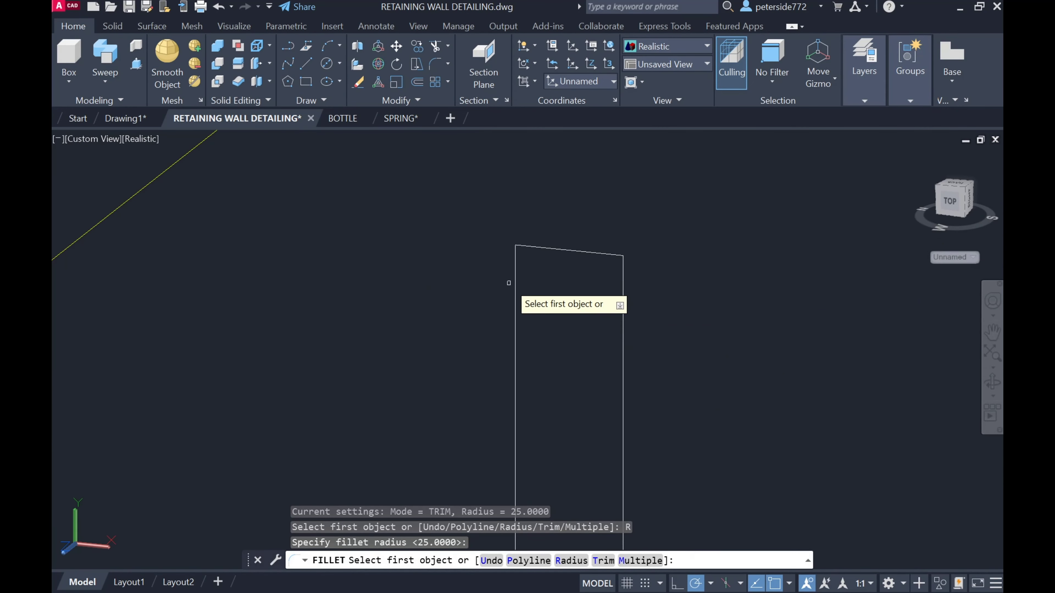
left_click(515, 296)
left_click(537, 247)
right_click(642, 229)
left_click(664, 238)
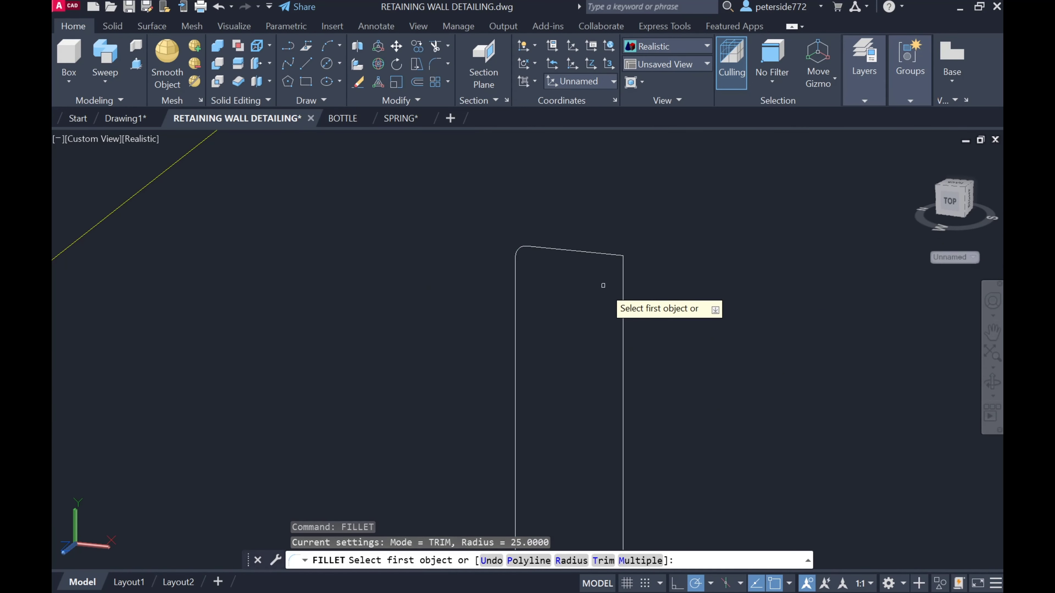
left_click(622, 309)
left_click(618, 255)
key("Escape")
Try closing the outline with PEDIT Close, then undo it to keep the bottom open.
scroll(619, 224, "down", 5)
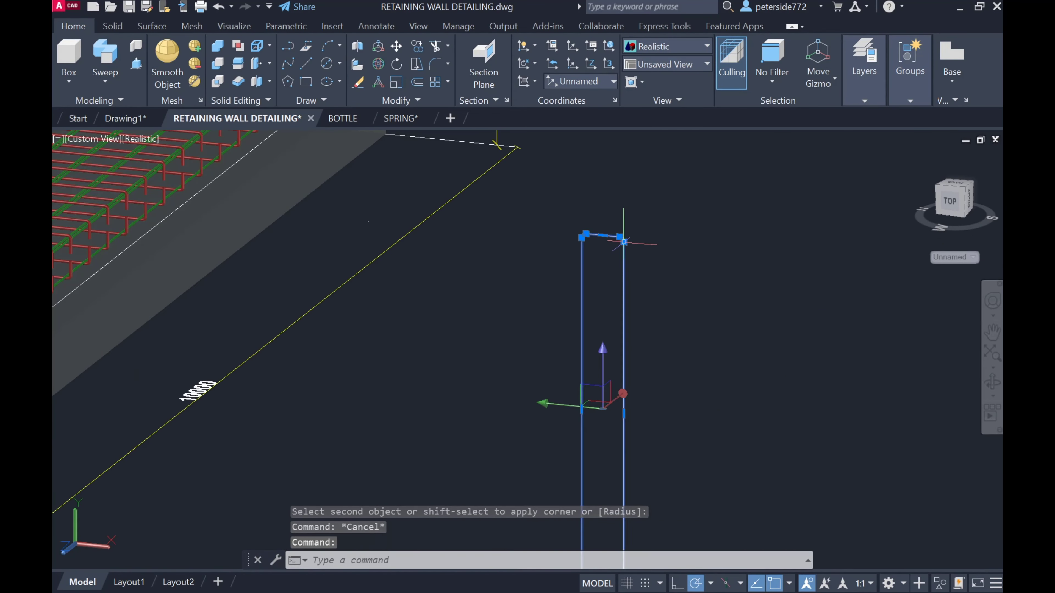
double_click(623, 253)
key("Escape")
left_click(621, 254)
key("Escape")
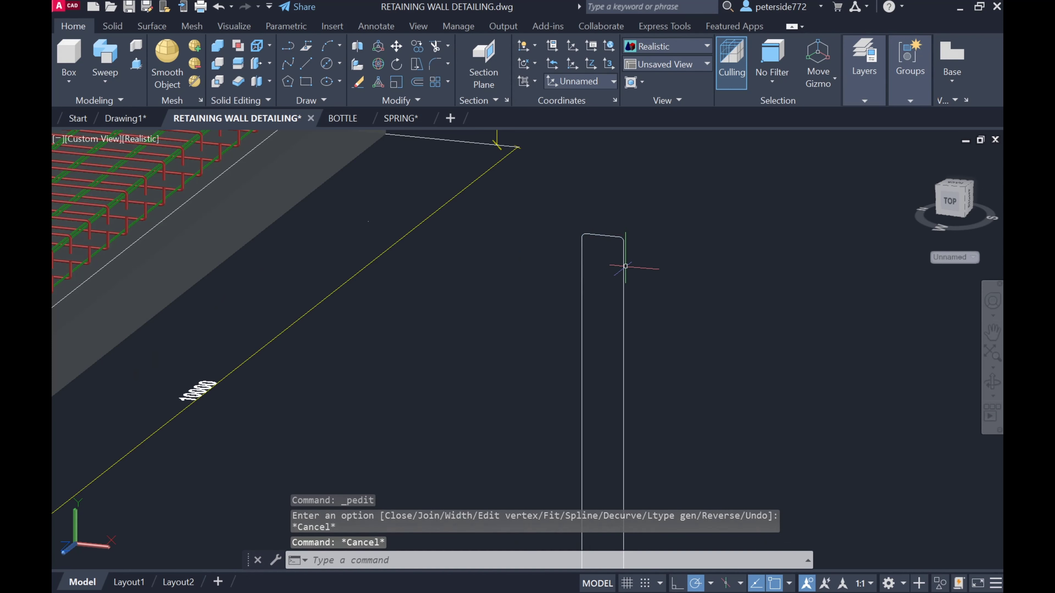
double_click(624, 275)
key("Escape")
scroll(605, 224, "down", 4)
double_click(611, 311)
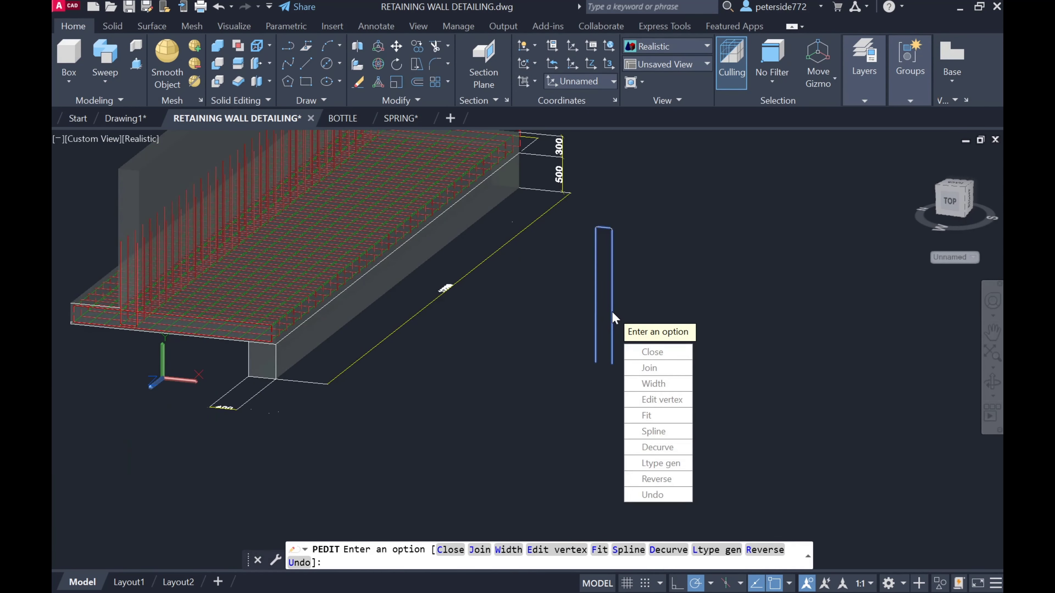
left_click(636, 352)
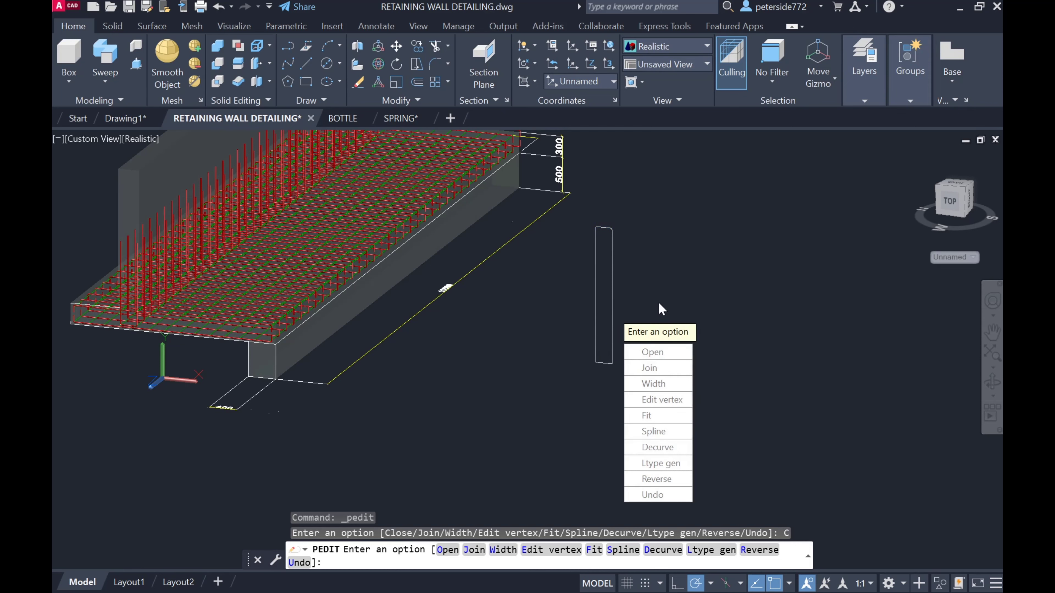
key("ctrl+z")
key("Escape")
key("Escape")
scroll(646, 291, "down", 2)
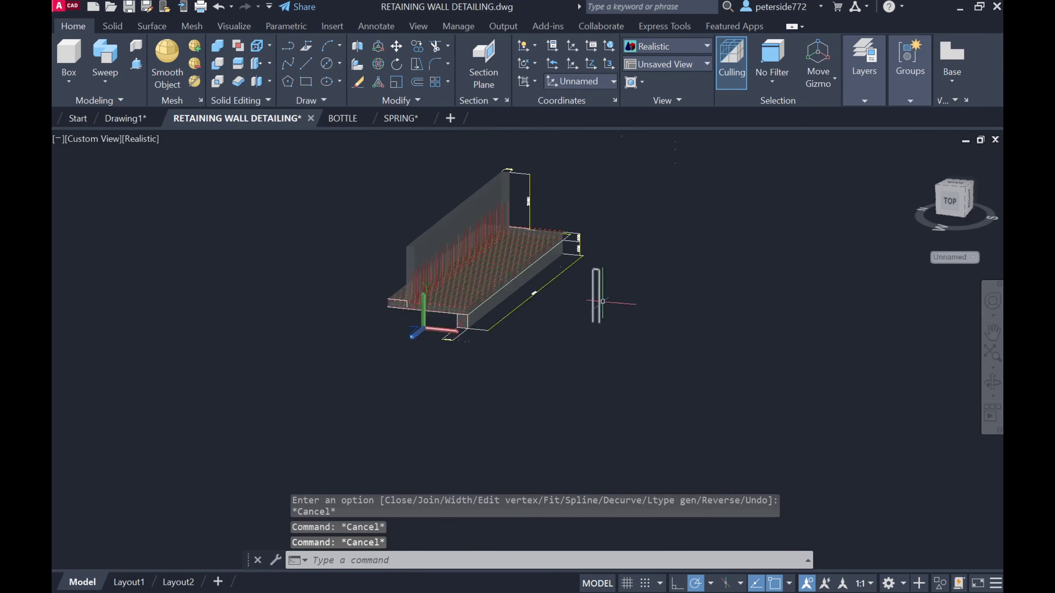
scroll(541, 306, "up", 5)
scroll(471, 372, "up", 4)
scroll(511, 356, "down", 2)
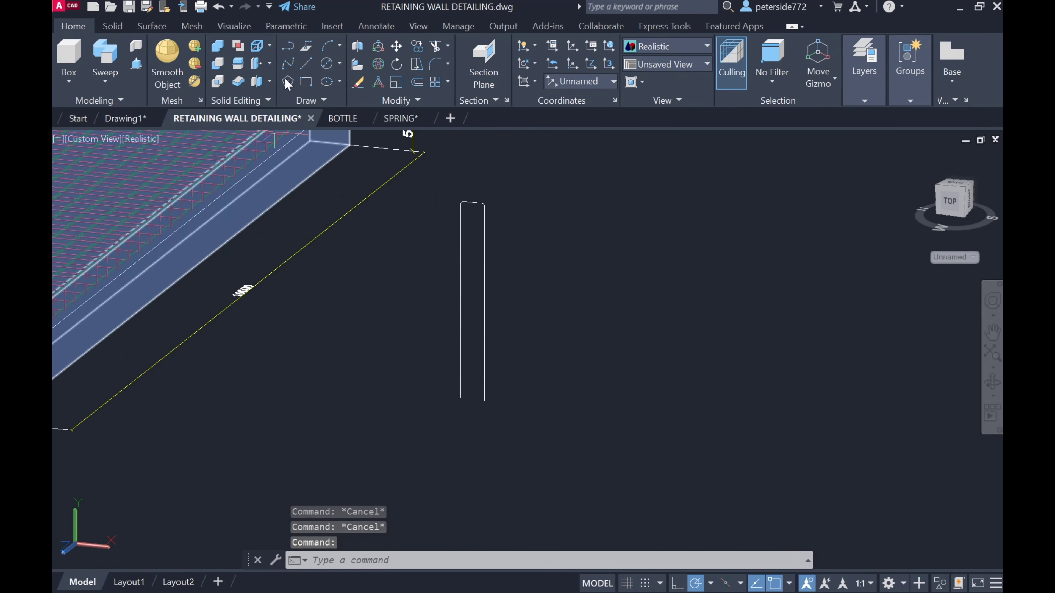
Draw a 16-diameter circle beside the bar outline.
left_click(326, 63)
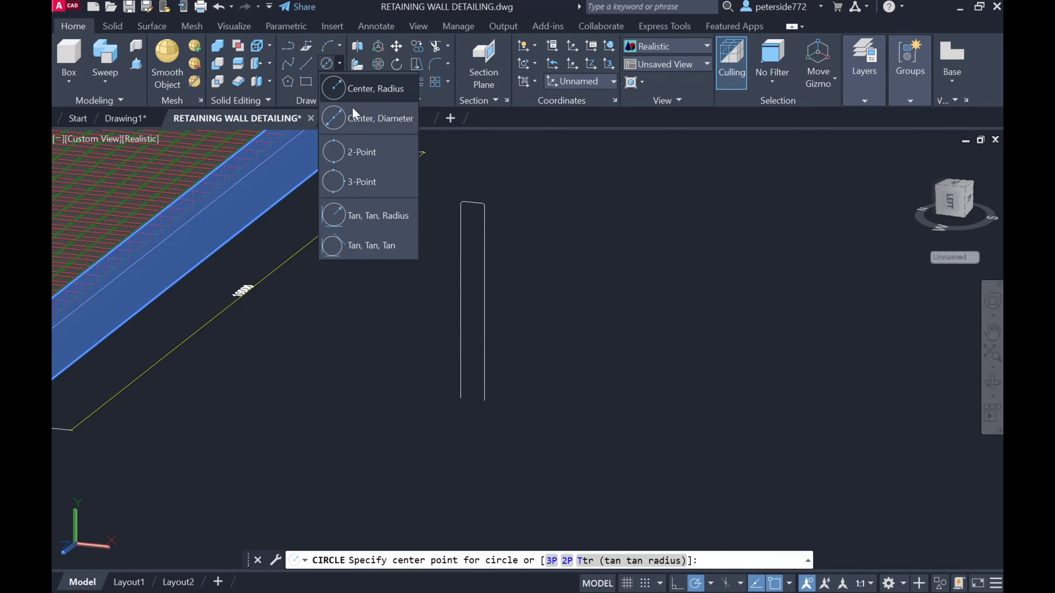
left_click(357, 108)
left_click(536, 317)
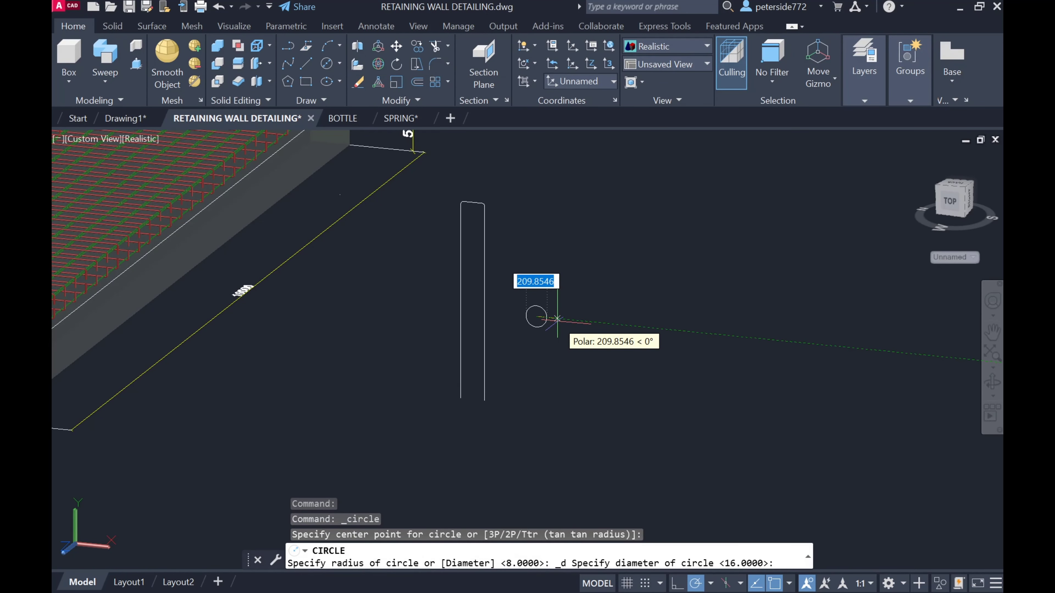
type("16")
key("Return")
scroll(557, 321, "up", 5)
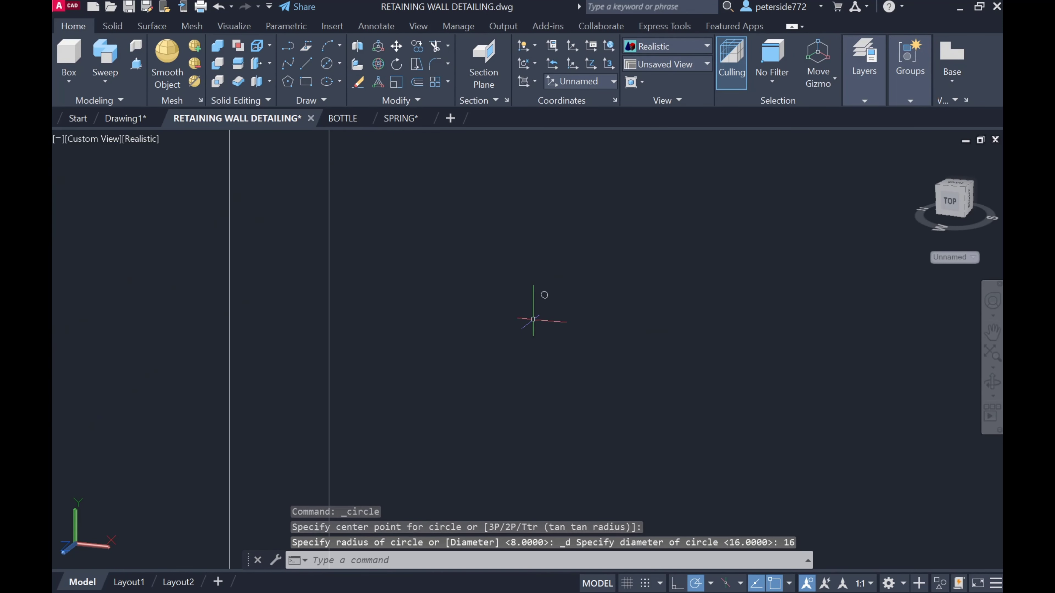
Sweep the circle along the inverted-U outline and make the resulting bar red.
left_click(116, 61)
left_click(549, 295)
key("Return")
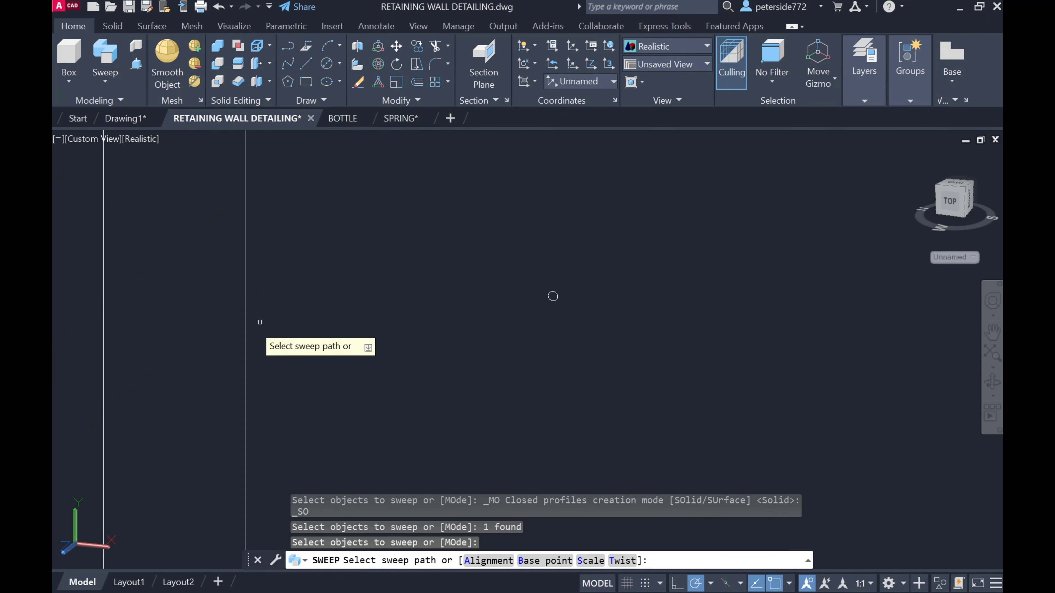
scroll(411, 332, "down", 5)
left_click(385, 277)
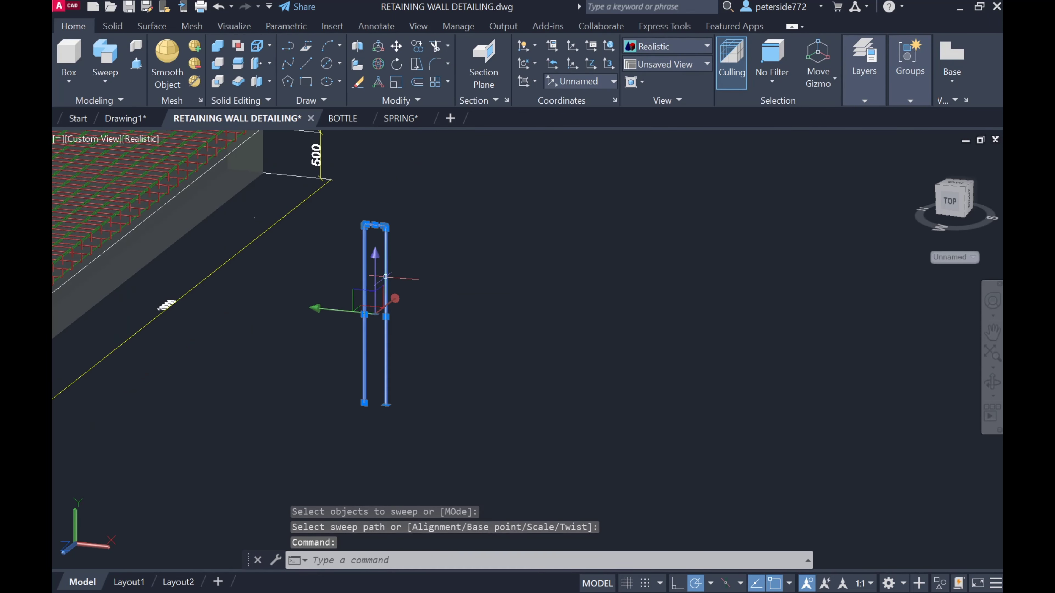
left_click(588, 203)
left_click(547, 241)
key("Escape")
left_click(306, 63)
scroll(249, 199, "up", 5)
left_click(240, 197)
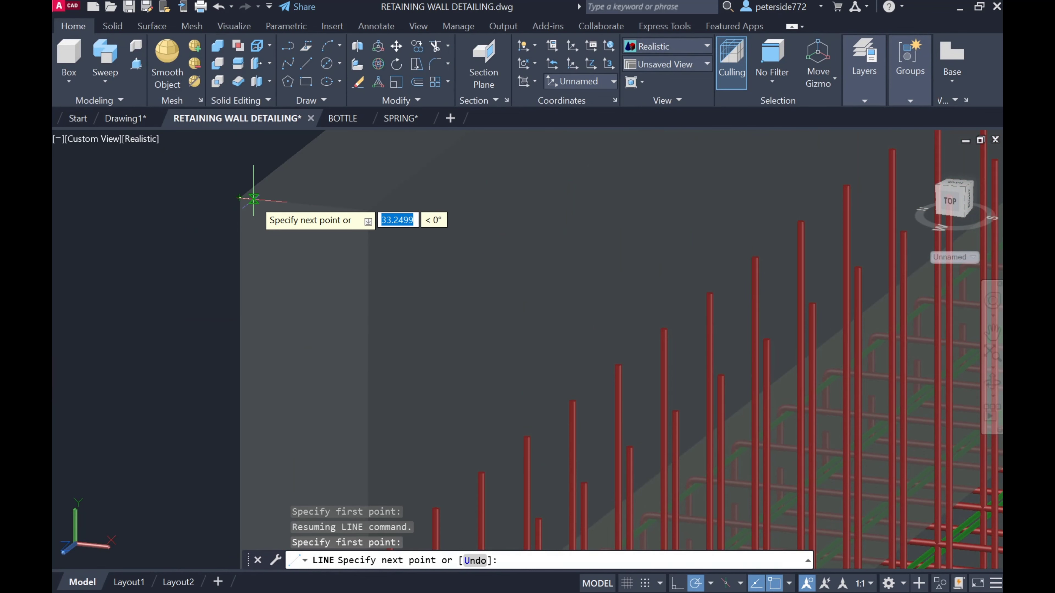
type("30")
key("Return")
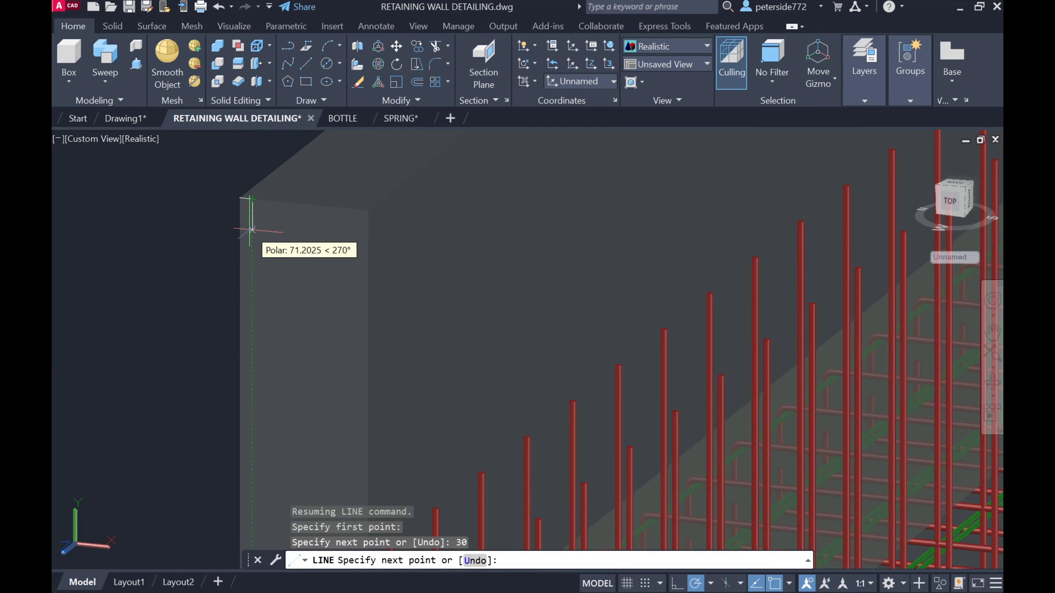
key("Escape")
type("m")
key("Return")
left_click(685, 227)
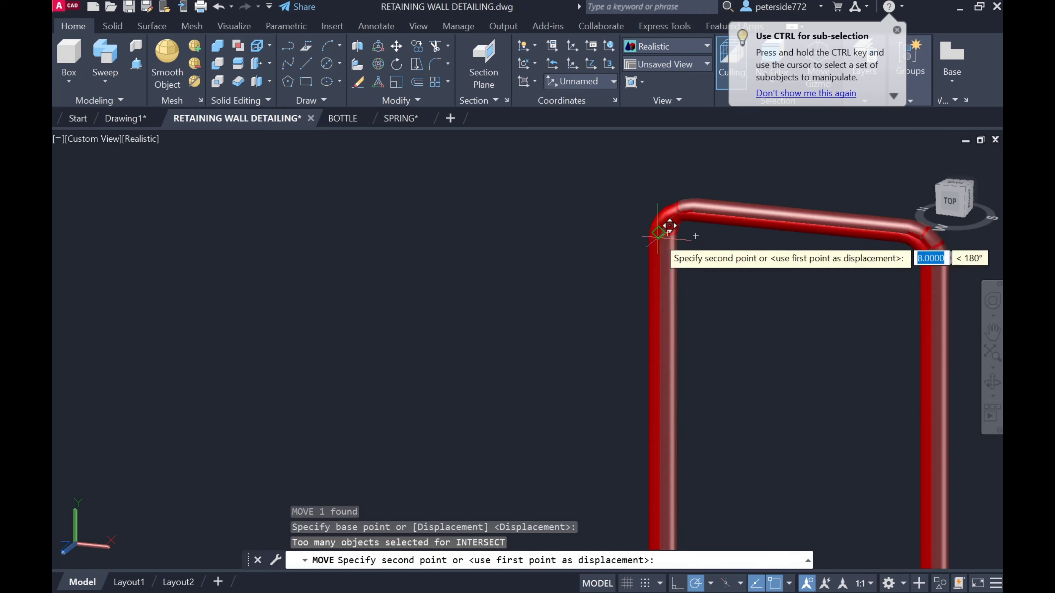
scroll(499, 243, "down", 3)
scroll(524, 328, "up", 3)
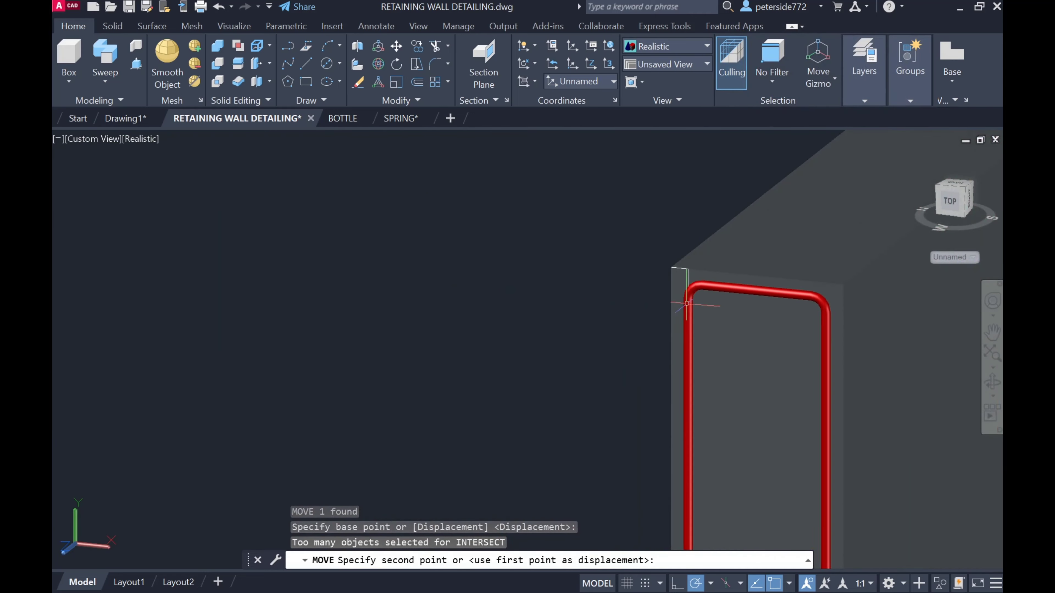
left_click(673, 269)
scroll(640, 287, "down", 2)
scroll(632, 294, "down", 3)
left_click(940, 199)
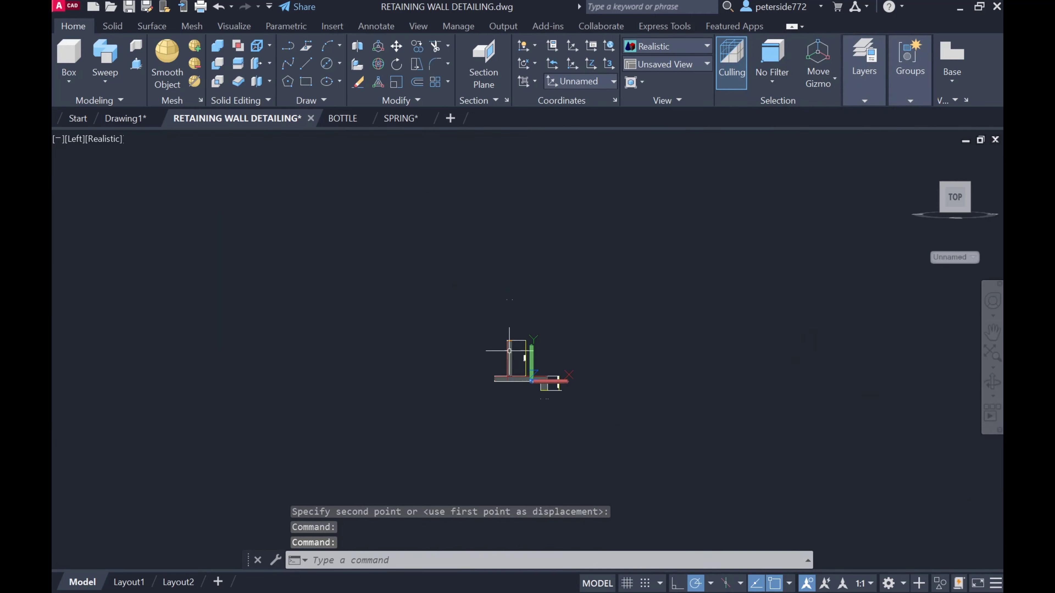
scroll(501, 352, "up", 3)
scroll(546, 236, "up", 3)
key("Delete")
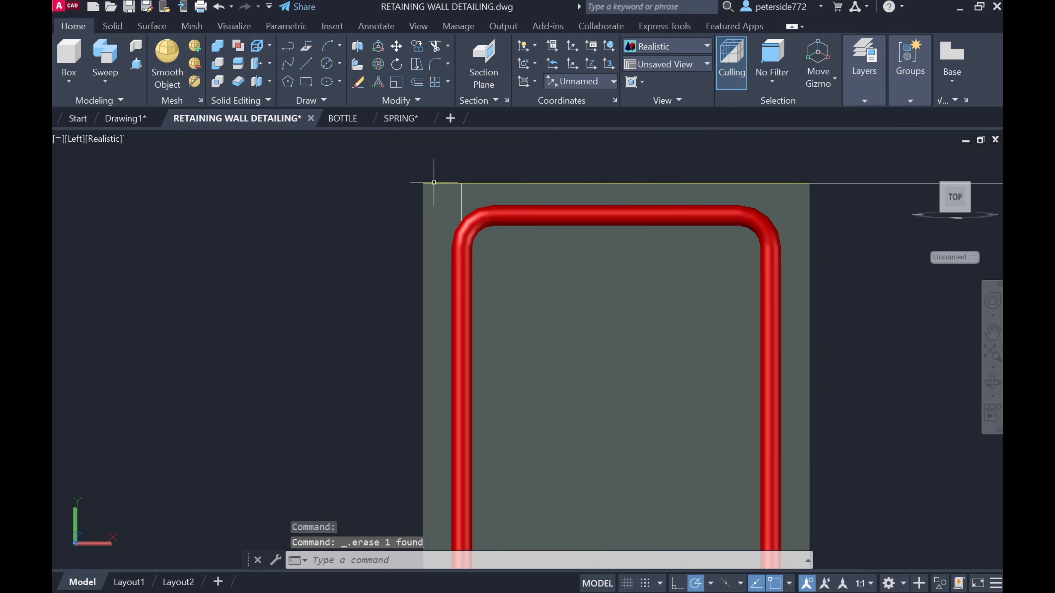
scroll(461, 210, "up", 3)
key("ctrl+z")
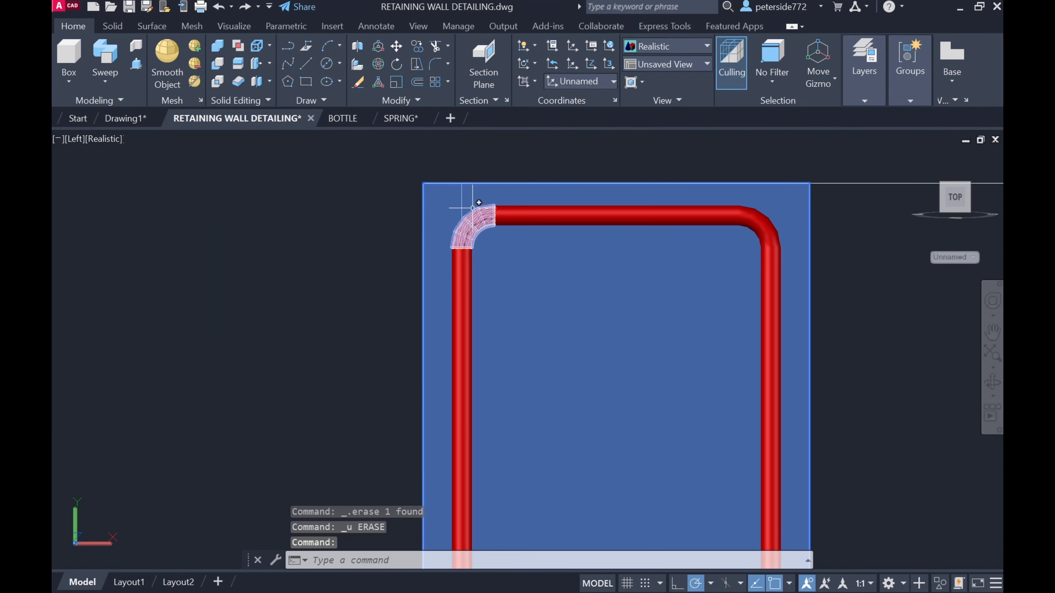
key("Escape")
scroll(470, 208, "down", 4)
scroll(474, 265, "up", 2)
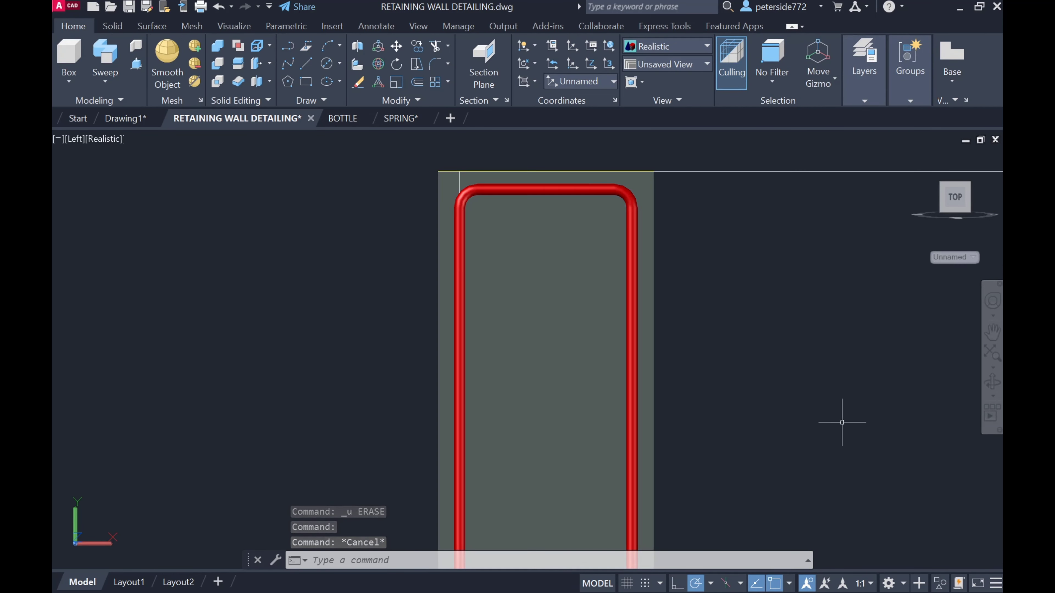
mouse_move(842, 422)
middle_mouse_down("shift")
mouse_move(659, 377)
mouse_move(612, 382)
mouse_move(586, 360)
mouse_move(301, 301)
middle_mouse_up("shift")
Orbit to an elevated 3D view and hide the concrete wall solid to expose the rebar.
scroll(301, 302, "down", 3)
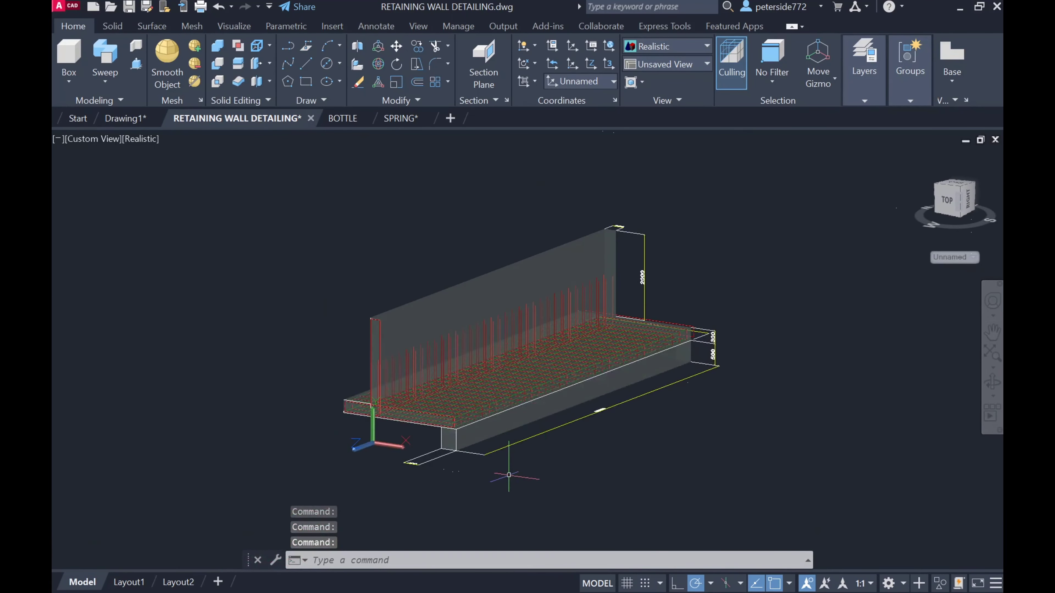
middle_click_drag(464, 384, 576, 476, "shift")
key("Escape")
scroll(605, 475, "down", 3)
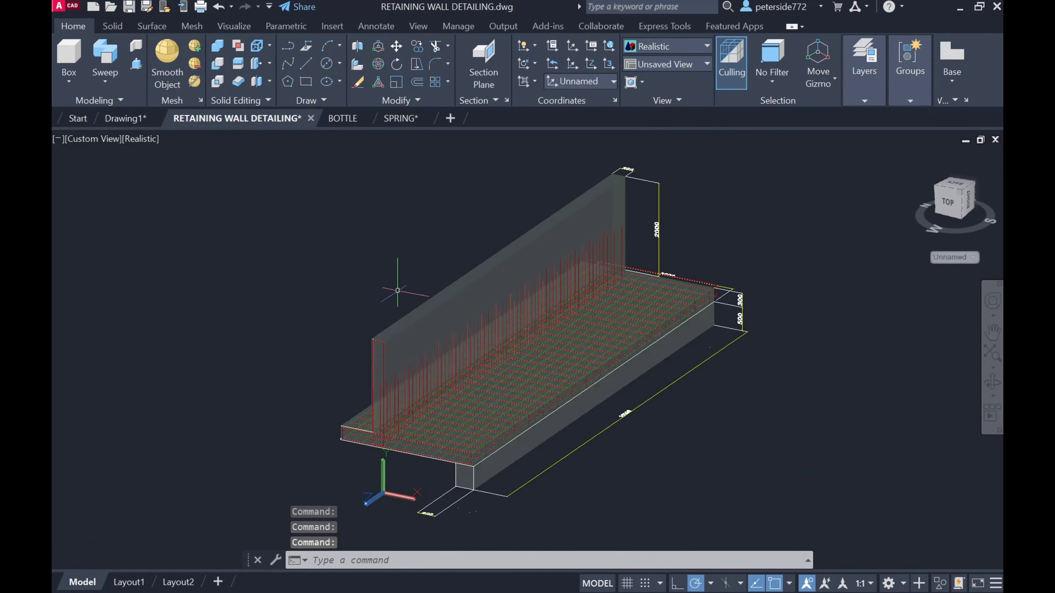
left_click(409, 291)
right_click(410, 291)
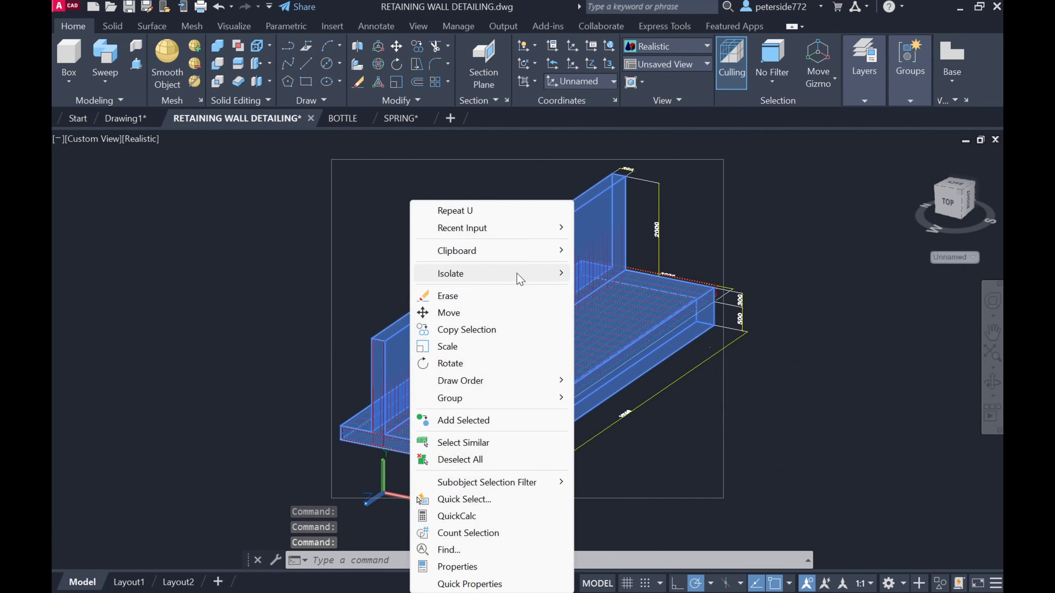
left_click(602, 290)
scroll(357, 308, "up", 3)
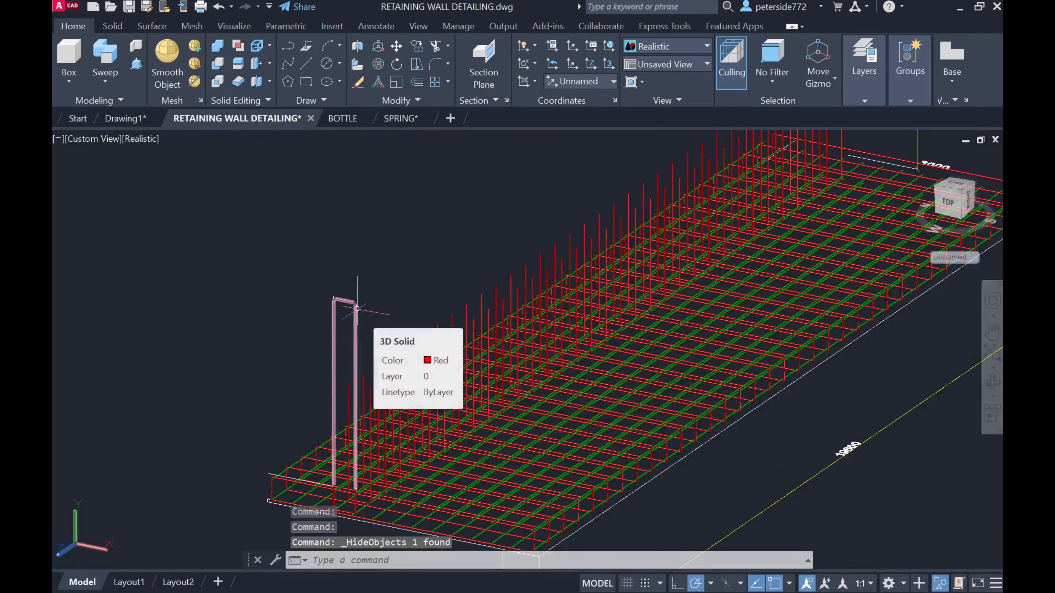
Path-array the stem U-bar along the base edge at 300 spacing, then isolate the selection.
left_click(356, 310)
key("Return")
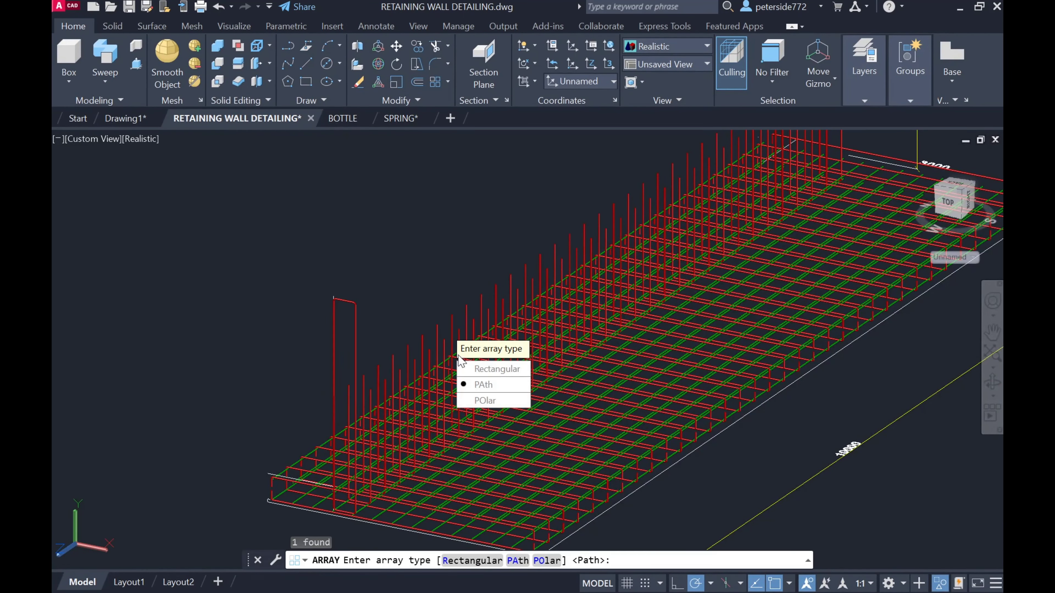
left_click(481, 384)
scroll(519, 457, "down", 2)
scroll(482, 420, "down", 2)
left_click(467, 410)
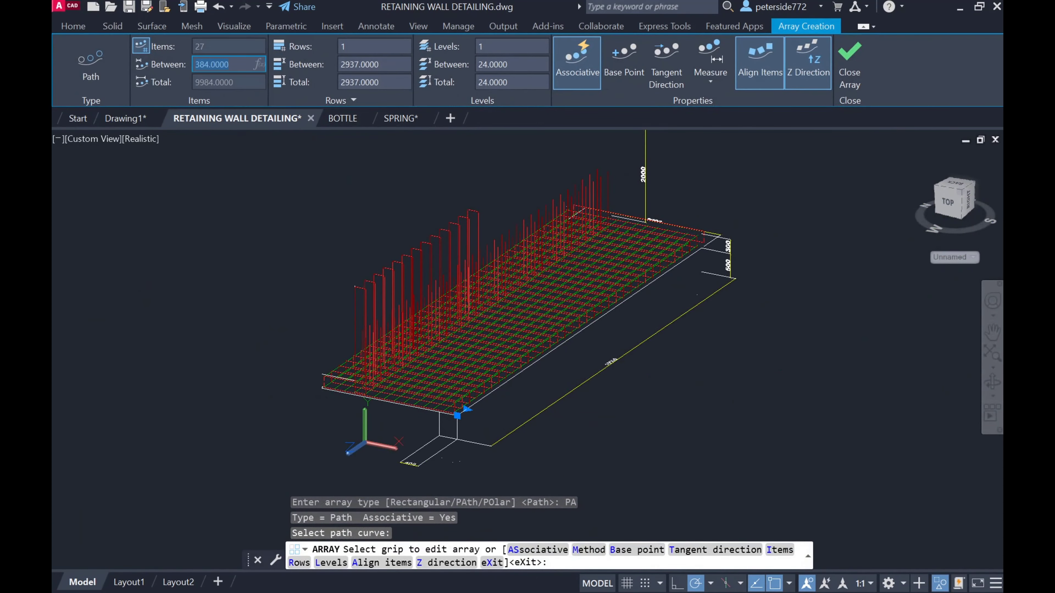
key("Return")
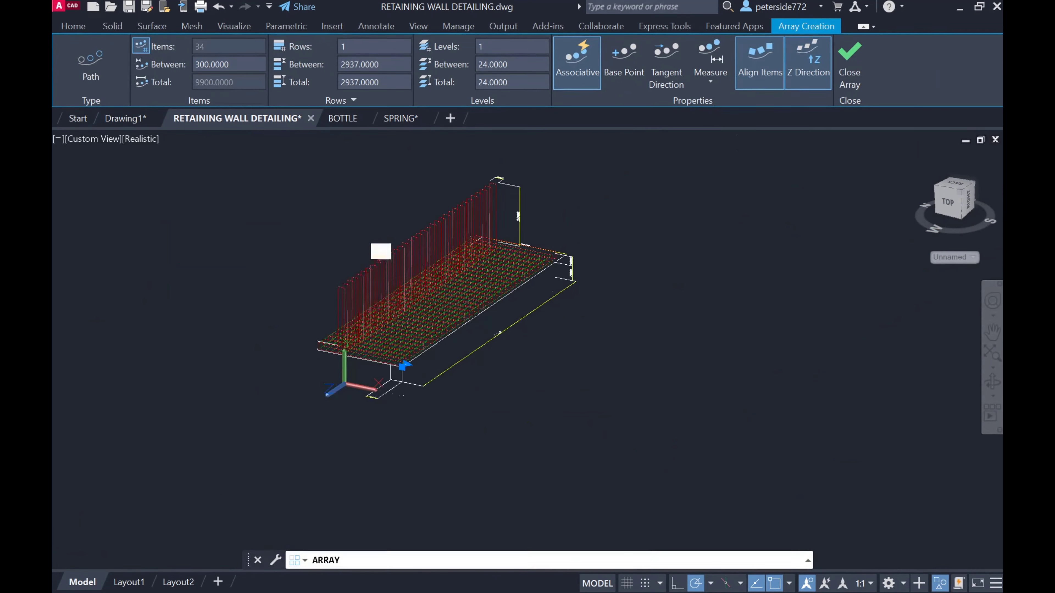
key("Escape")
scroll(469, 198, "up", 3)
scroll(469, 197, "down", 3)
scroll(636, 200, "up", 5)
scroll(635, 200, "down", 5)
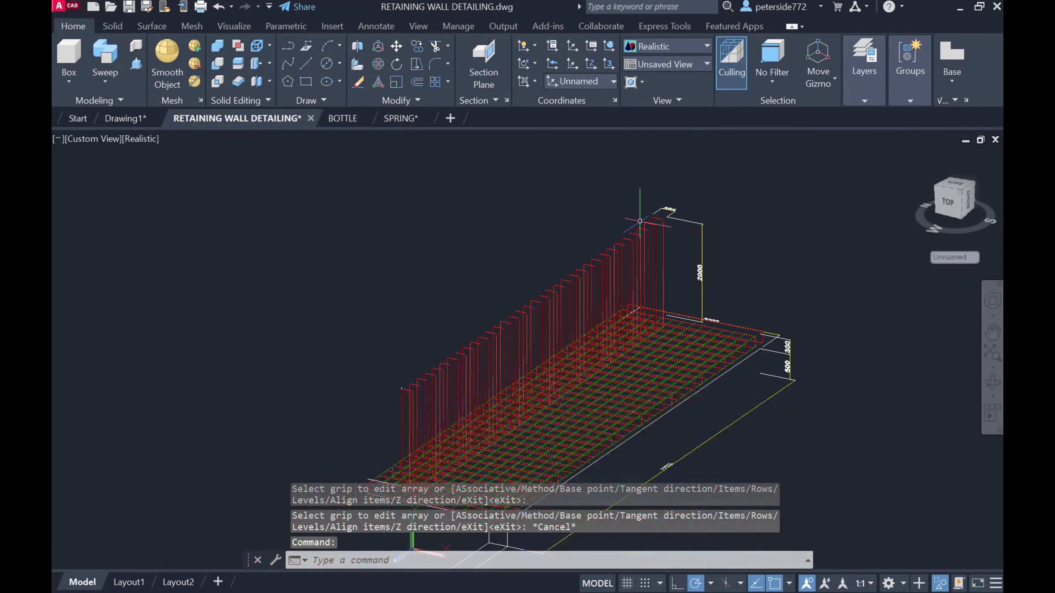
scroll(582, 213, "down", 2)
scroll(582, 213, "up", 2)
right_click(422, 217)
mouse_move(461, 290)
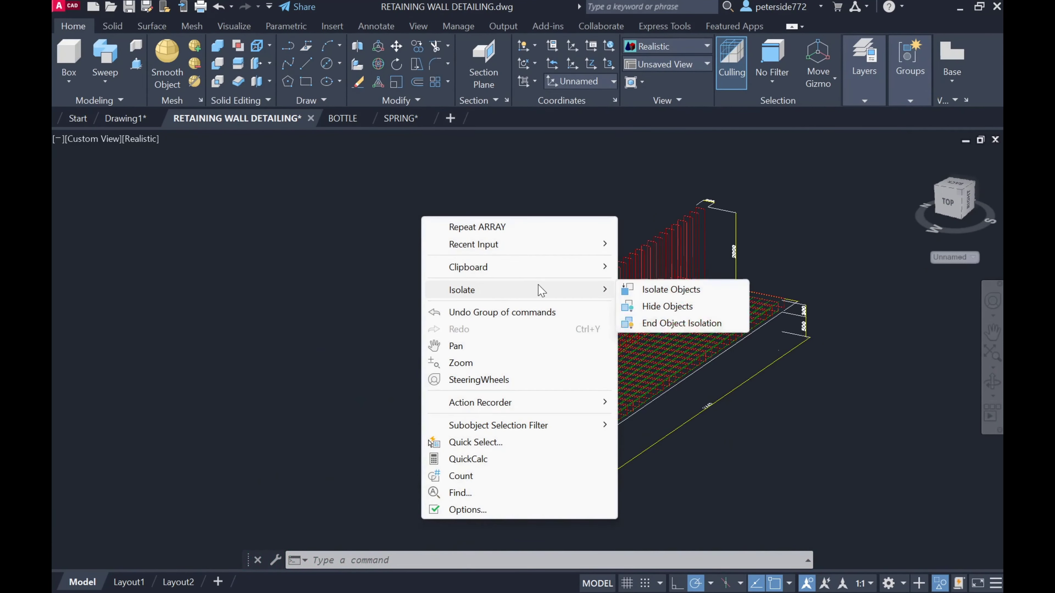
left_click(665, 290)
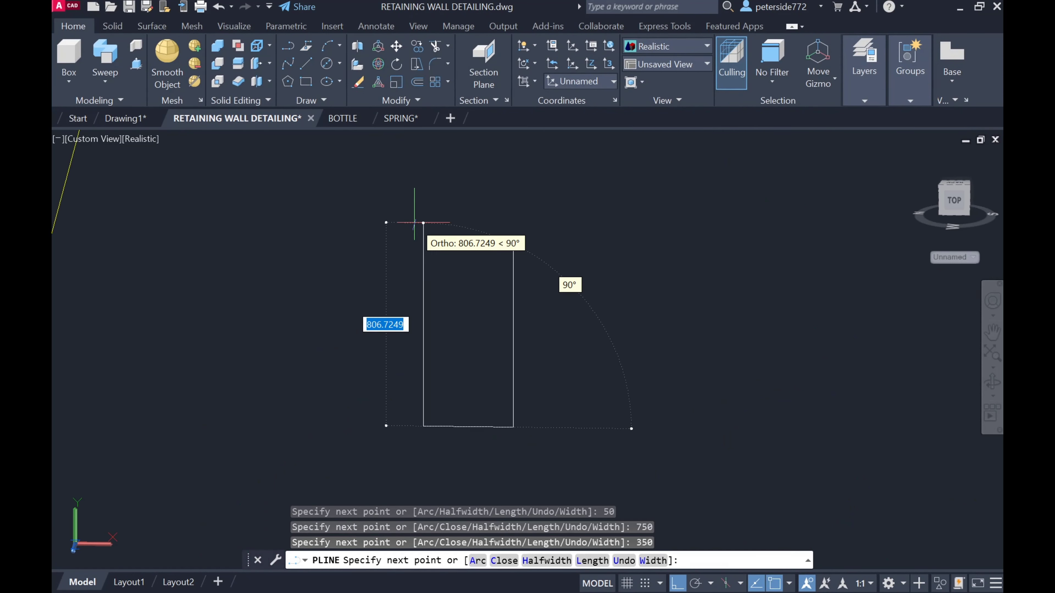
Continue the polyline with 768, 368 and 50 long legs and end it.
type("7")
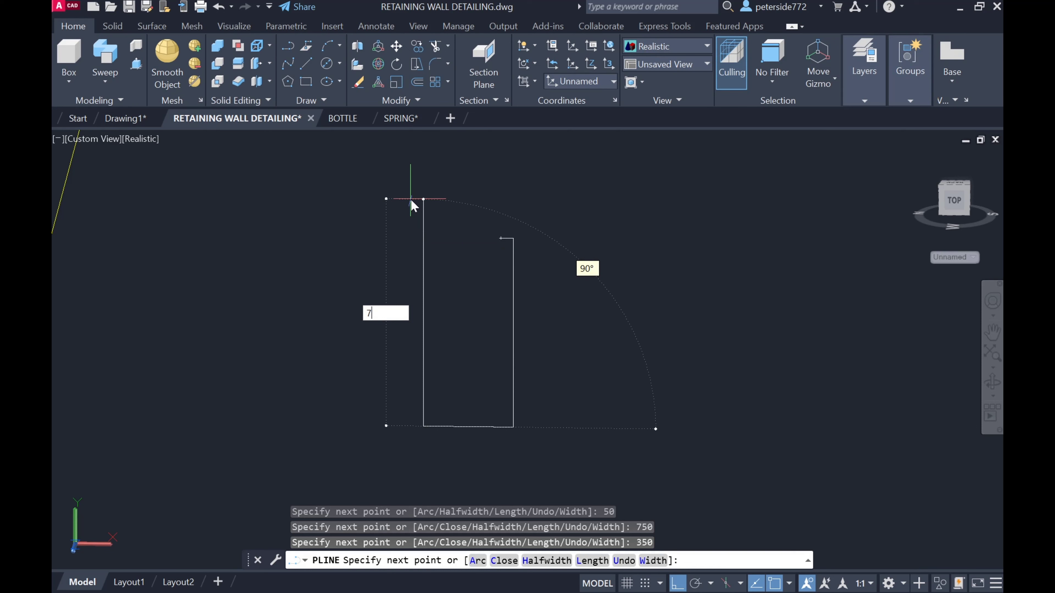
type("68")
key("Return")
scroll(504, 214, "up", 3)
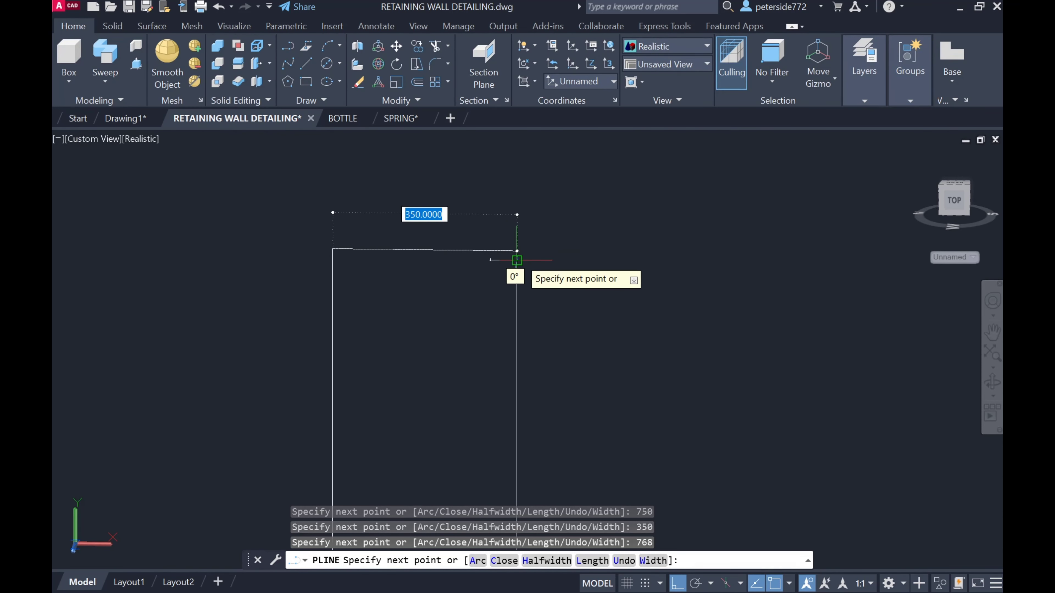
type("368")
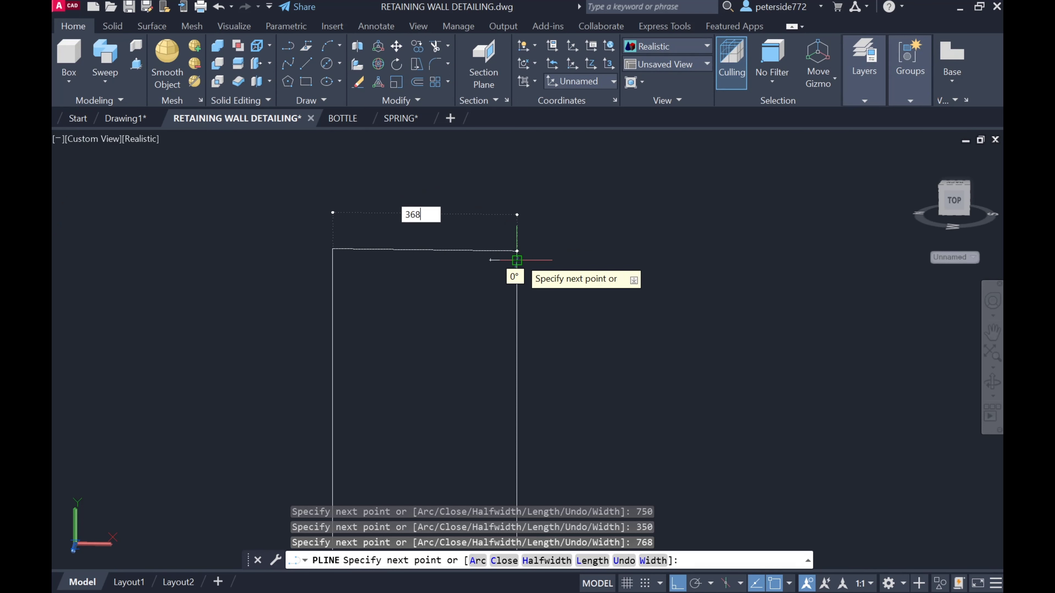
key("Return")
type("50")
key("Return")
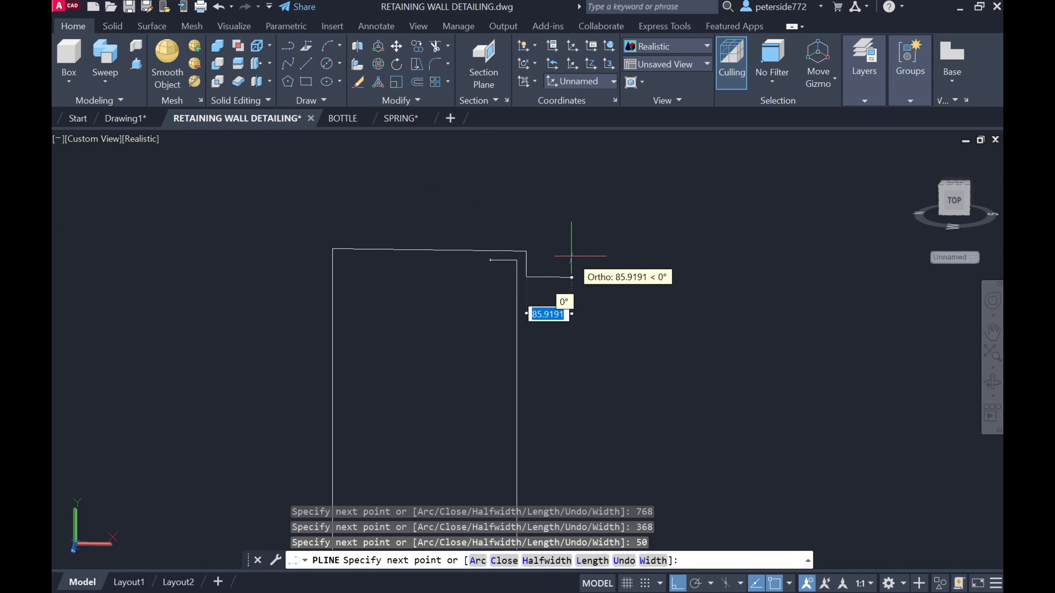
key("Escape")
Draw a 12-diameter circle and sweep it along the new polyline into a solid bar.
left_click(343, 61)
left_click(362, 110)
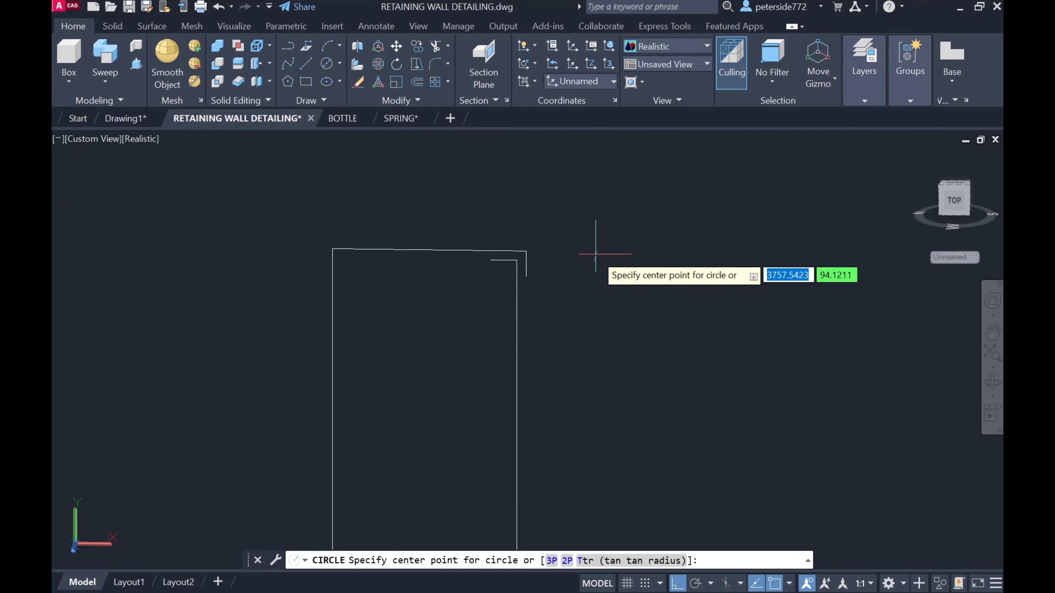
left_click(595, 255)
type("12")
key("Return")
left_click(105, 54)
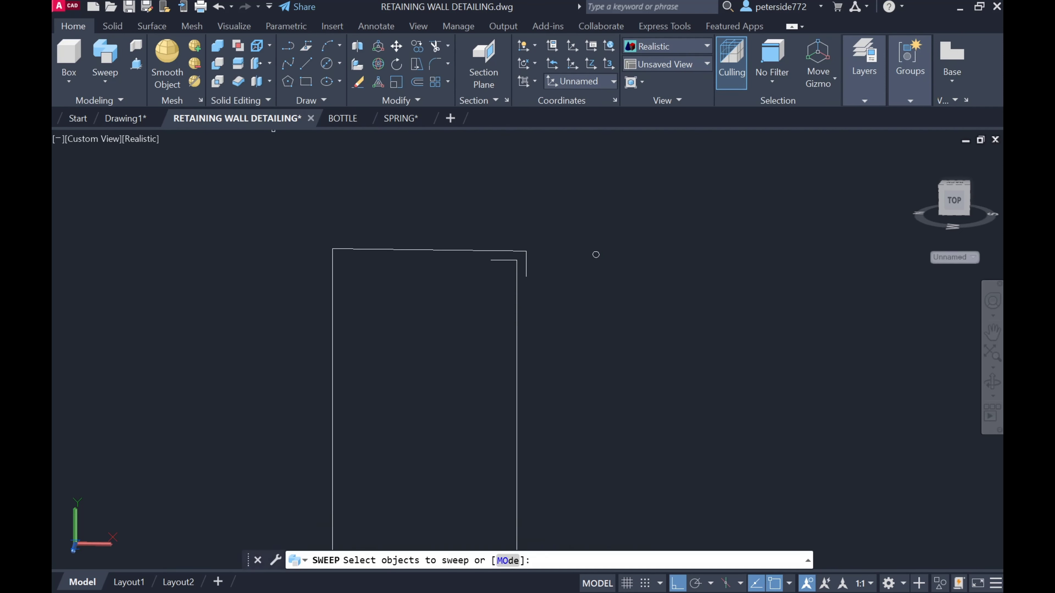
left_click(595, 255)
key("Return")
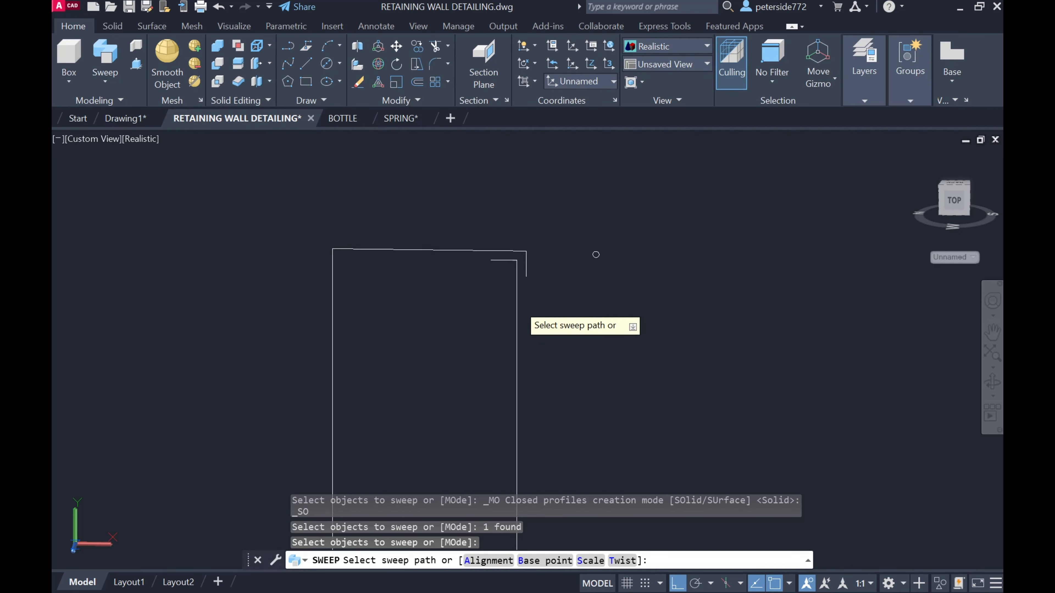
left_click(516, 295)
Start a radius-25 fillet and pick the bar's corner.
left_click(532, 214)
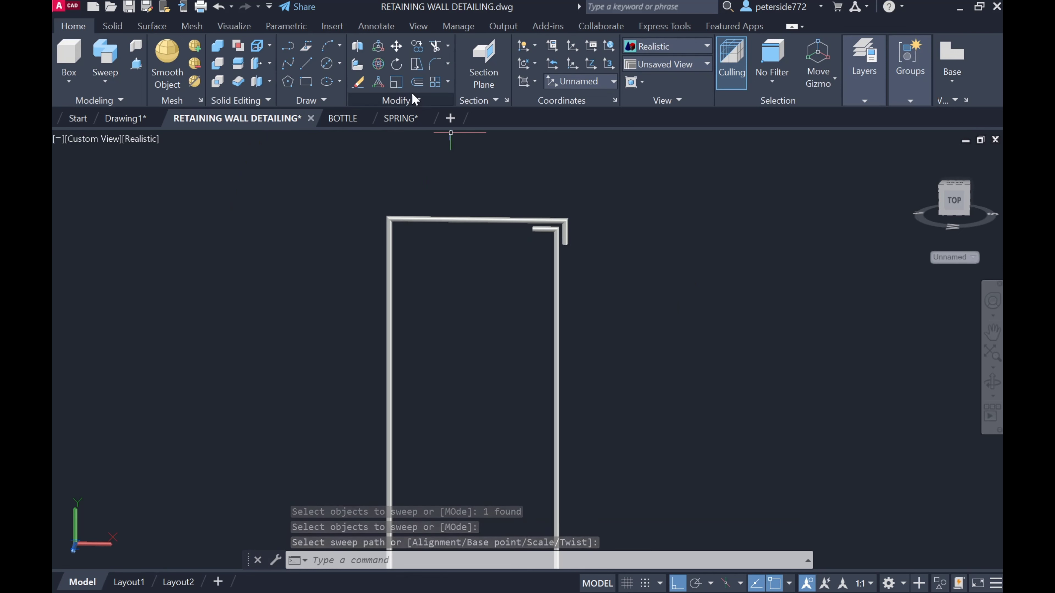
left_click(435, 63)
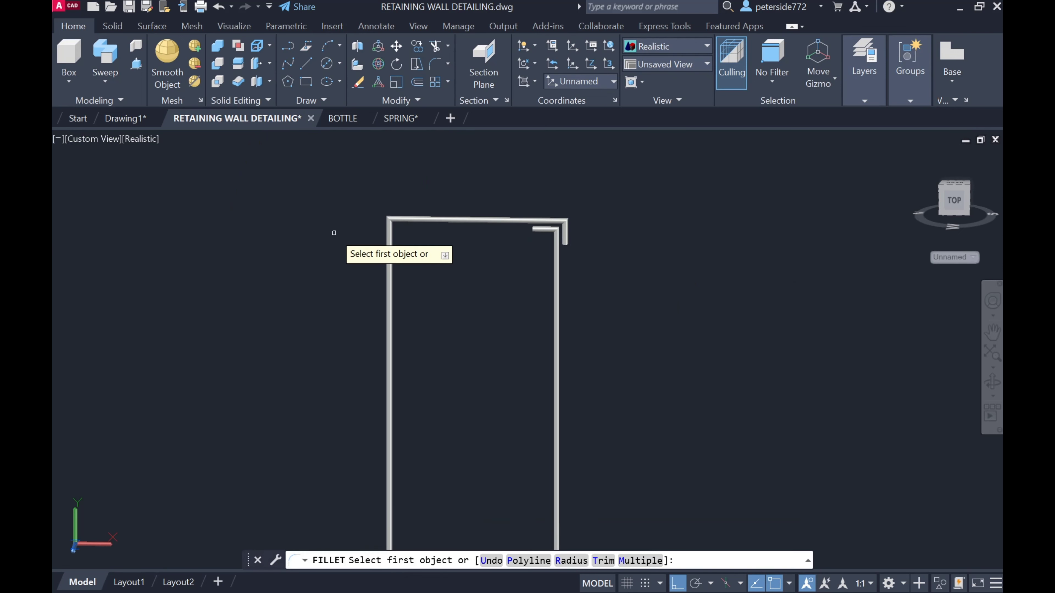
type("25")
key("Return")
scroll(463, 243, "down", 4)
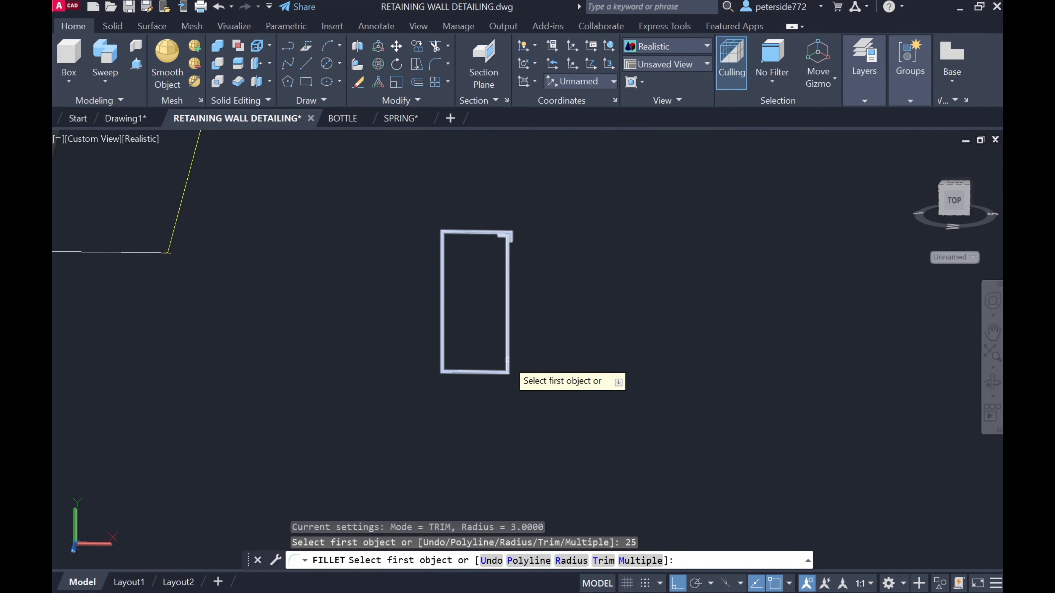
key("r")
key("Return")
left_click(508, 365)
scroll(504, 359, "up", 1)
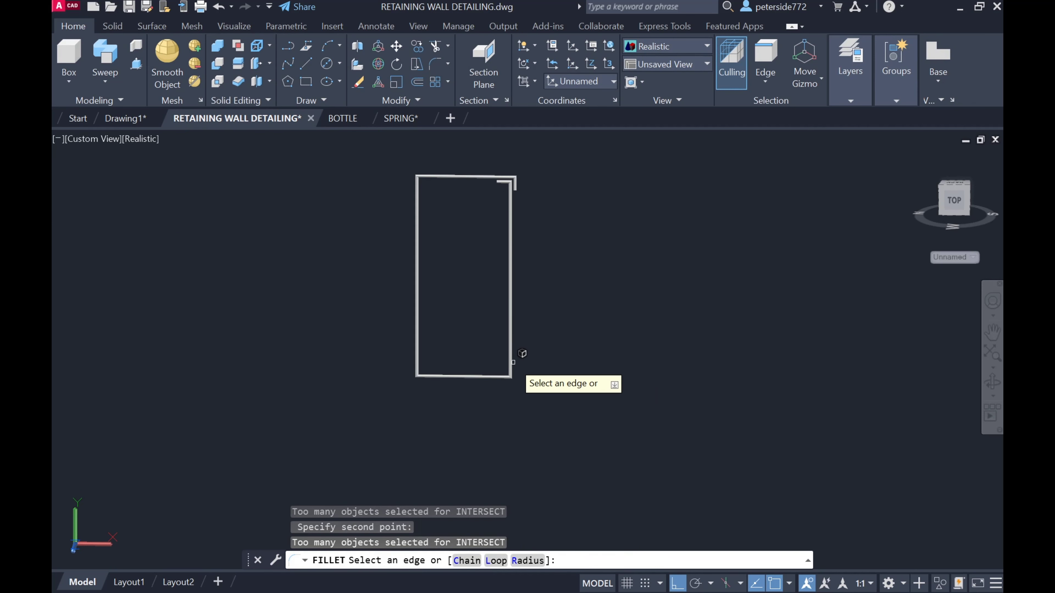
Cancel the fillet and set the key bar array spacing to 300.
key("Escape")
type("ILL")
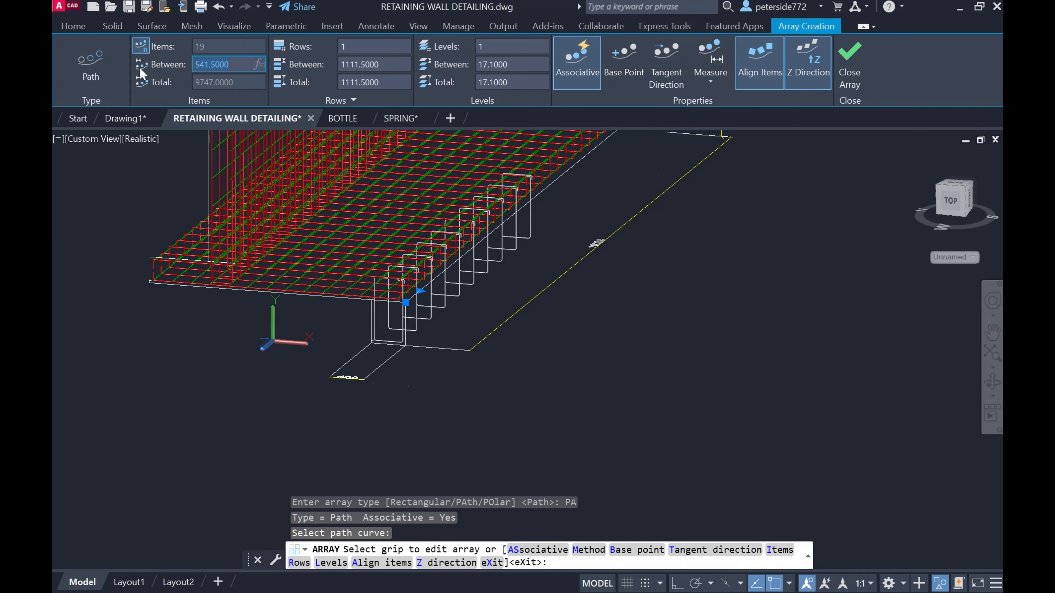
left_click(221, 65)
type("300")
key("Return")
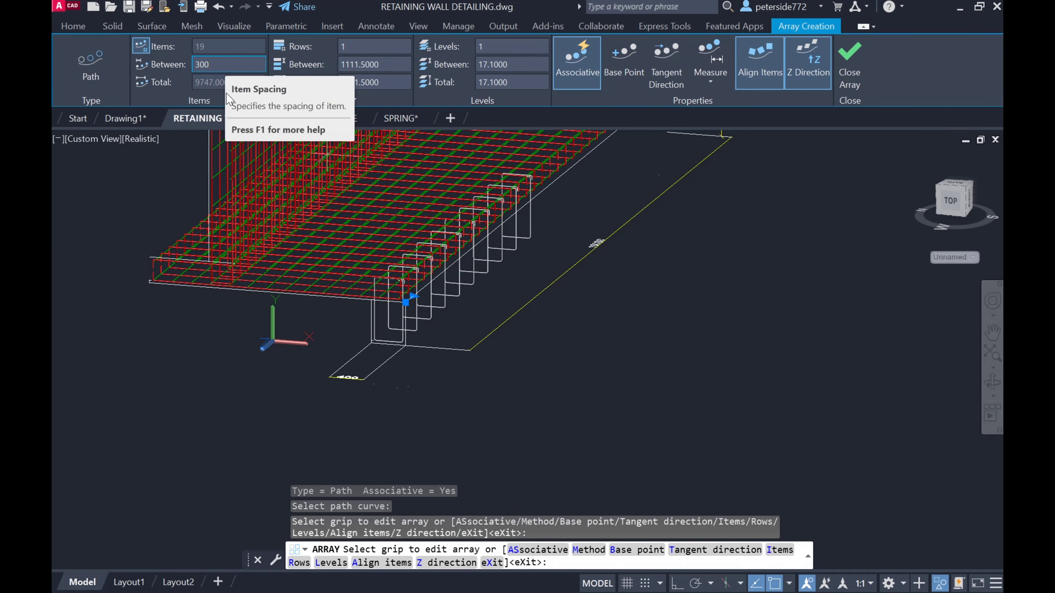
mouse_move(436, 291)
middle_mouse_down("shift")
mouse_move(426, 306)
mouse_move(416, 290)
middle_mouse_up("shift")
scroll(416, 291, "up", 1)
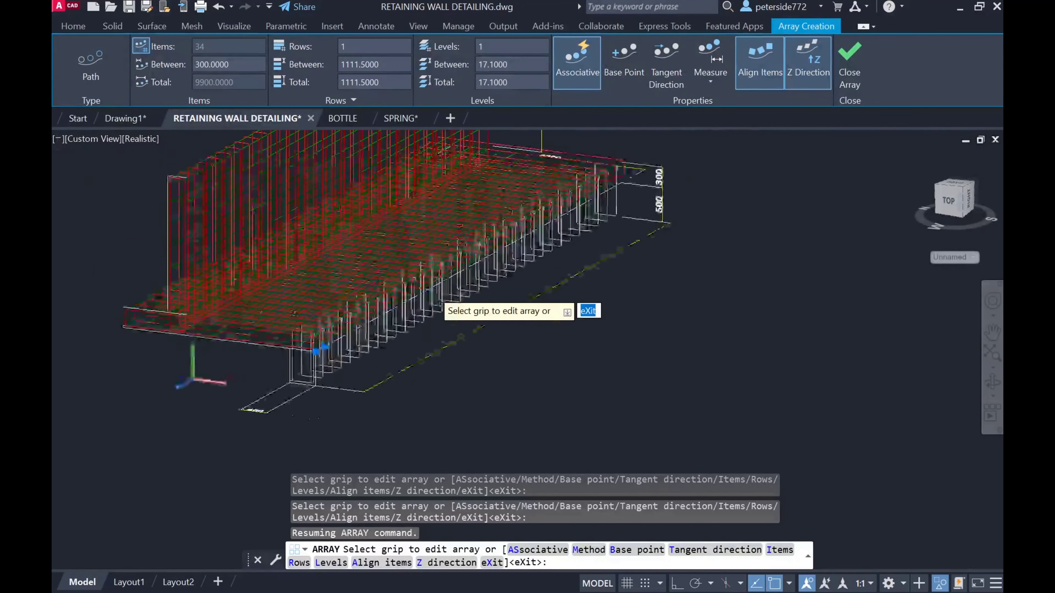
scroll(416, 291, "up", 2)
key("Escape")
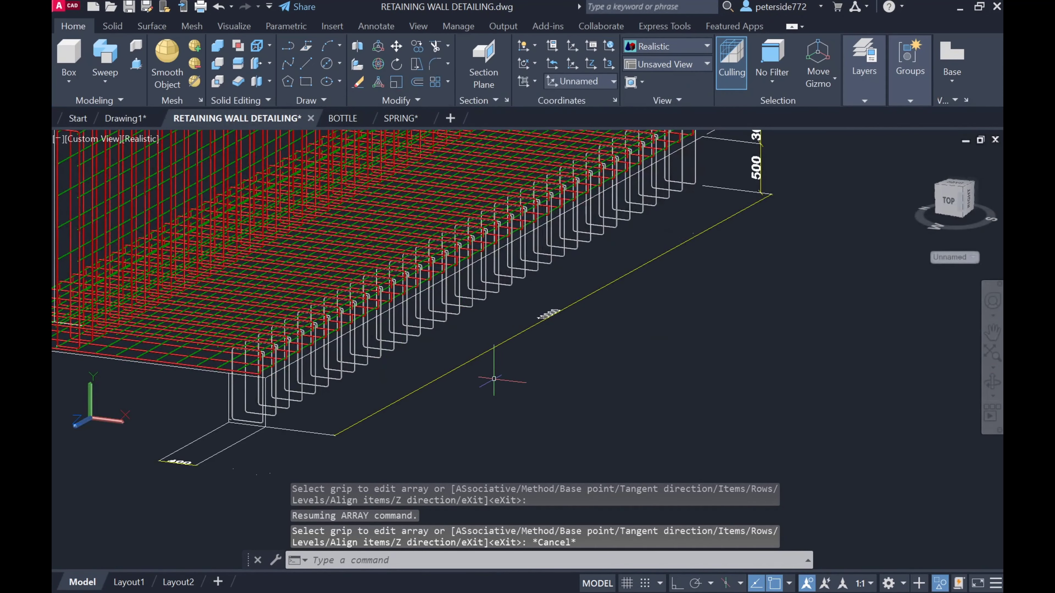
Bring the hidden concrete back and orbit to a near-front elevation of the wall.
right_click(493, 361)
left_click(760, 187)
scroll(682, 250, "down", 2)
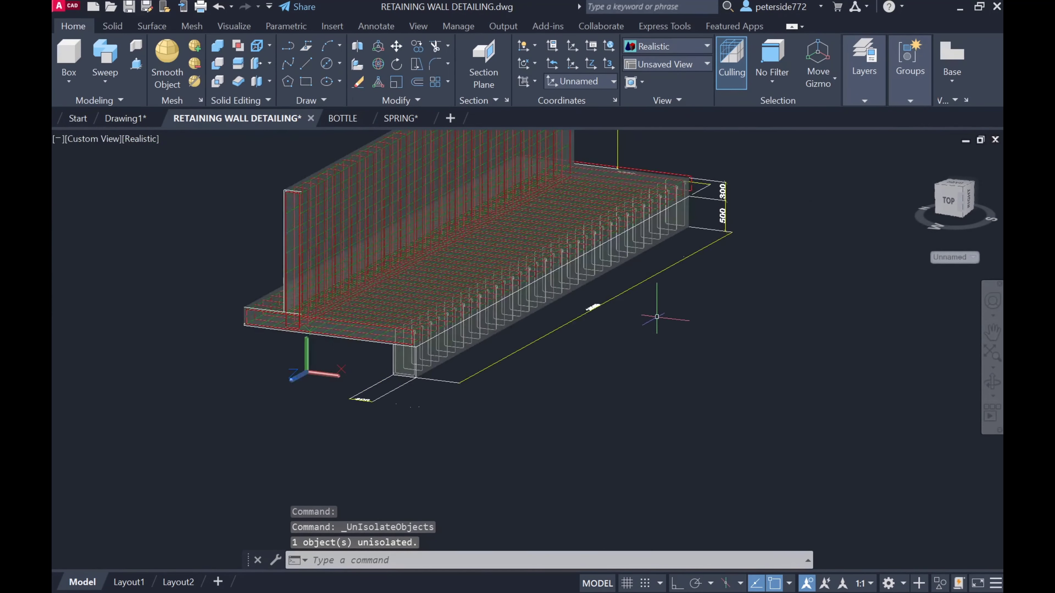
mouse_move(682, 251)
middle_mouse_down("shift")
mouse_move(697, 353)
mouse_move(664, 316)
mouse_move(551, 235)
mouse_move(587, 358)
mouse_move(972, 216)
middle_mouse_up("shift")
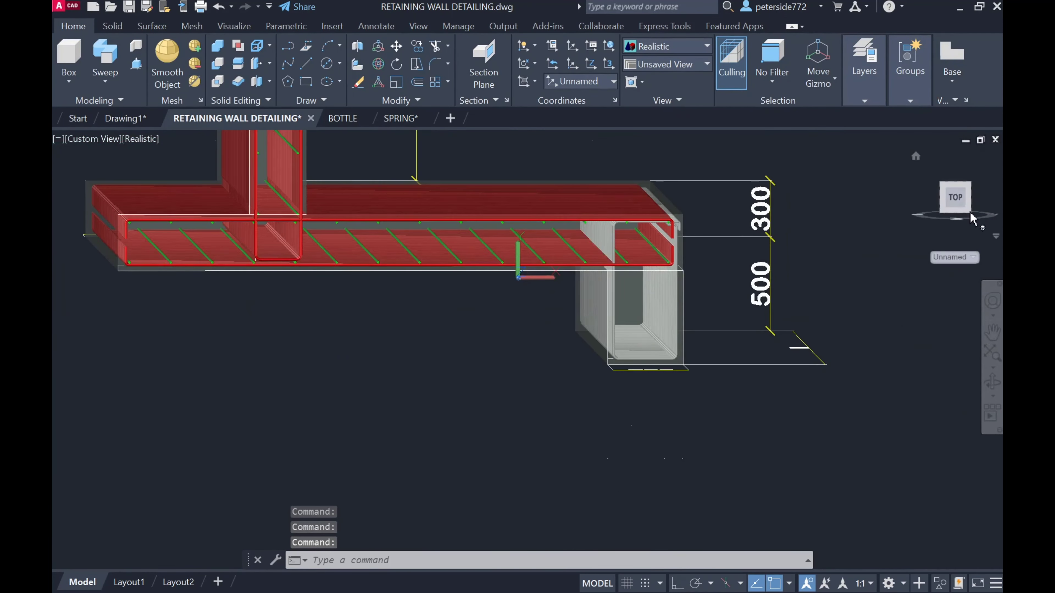
Switch to the Left elevation and zoom and pan to frame the footing section.
left_click(972, 217)
scroll(515, 357, "up", 5)
middle_click_drag(384, 276, 433, 337)
scroll(434, 337, "down", 3)
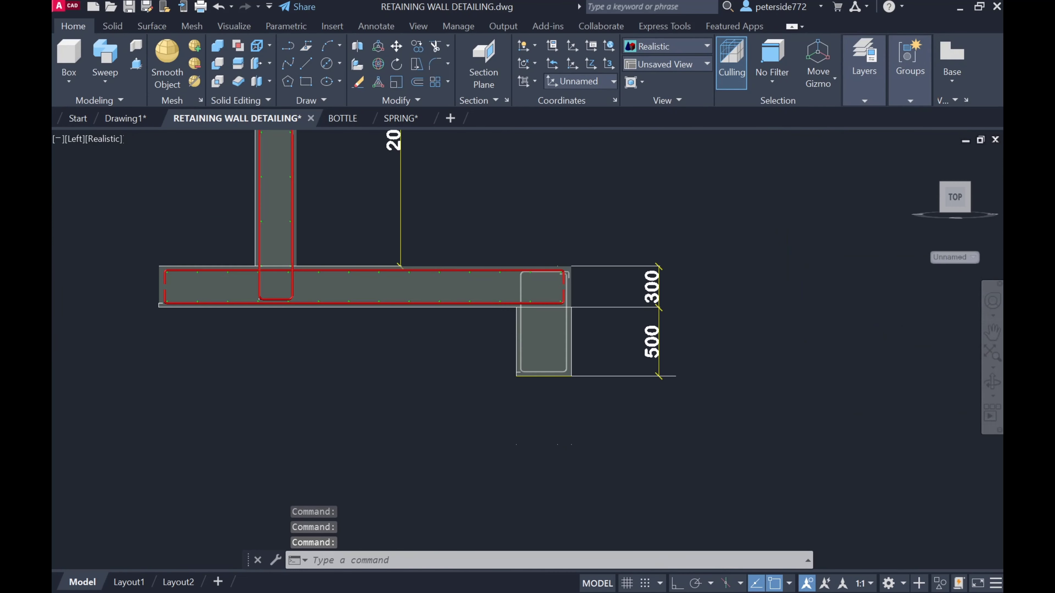
scroll(551, 389, "up", 2)
scroll(558, 389, "down", 2)
key("Escape")
scroll(558, 389, "down", 2)
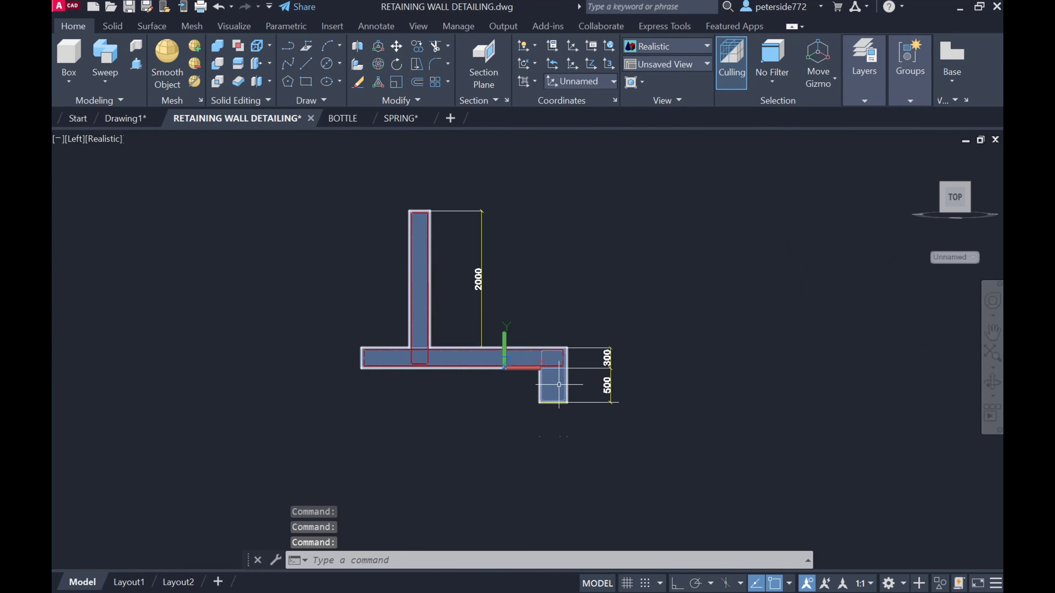
scroll(447, 322, "up", 3)
scroll(355, 353, "down", 2)
scroll(374, 367, "up", 2)
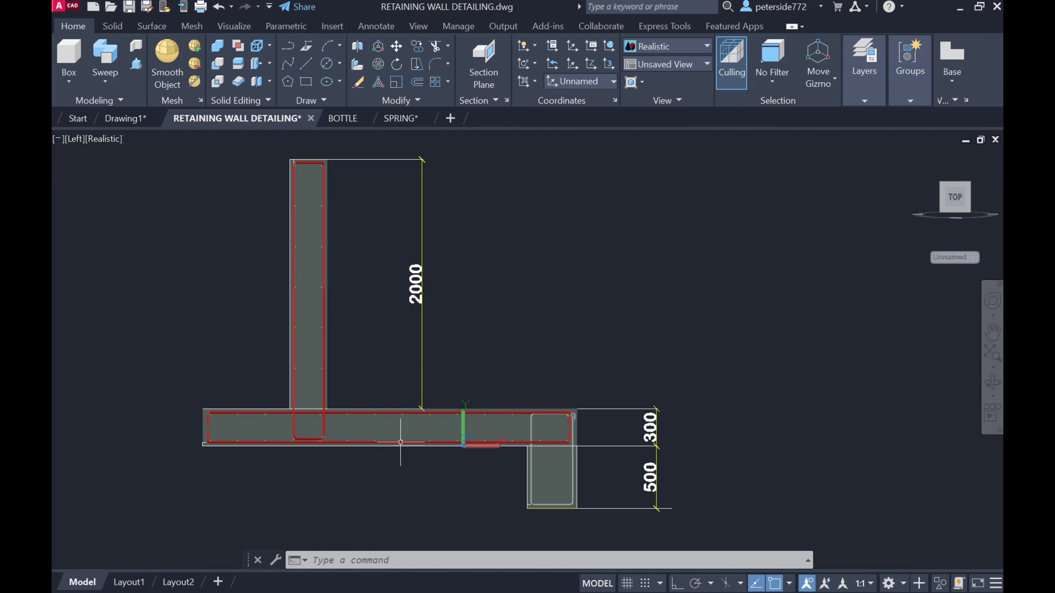
scroll(560, 520, "up", 2)
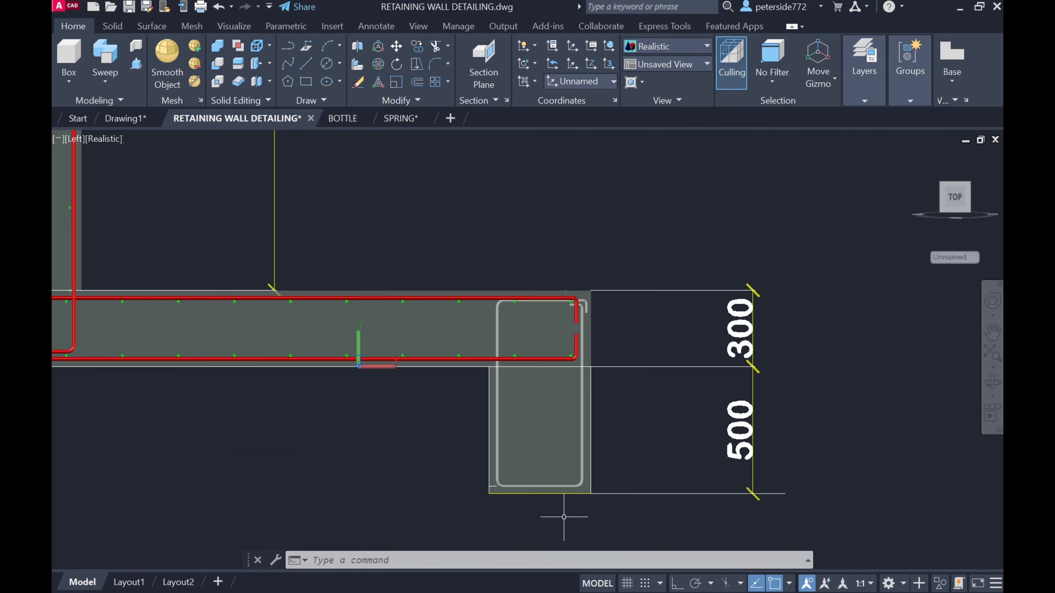
scroll(567, 415, "down", 5)
Orbit back to a 3D view of the full rebar cage and start a LINE.
middle_click_drag(569, 401, 565, 431, "shift")
scroll(567, 428, "up", 3)
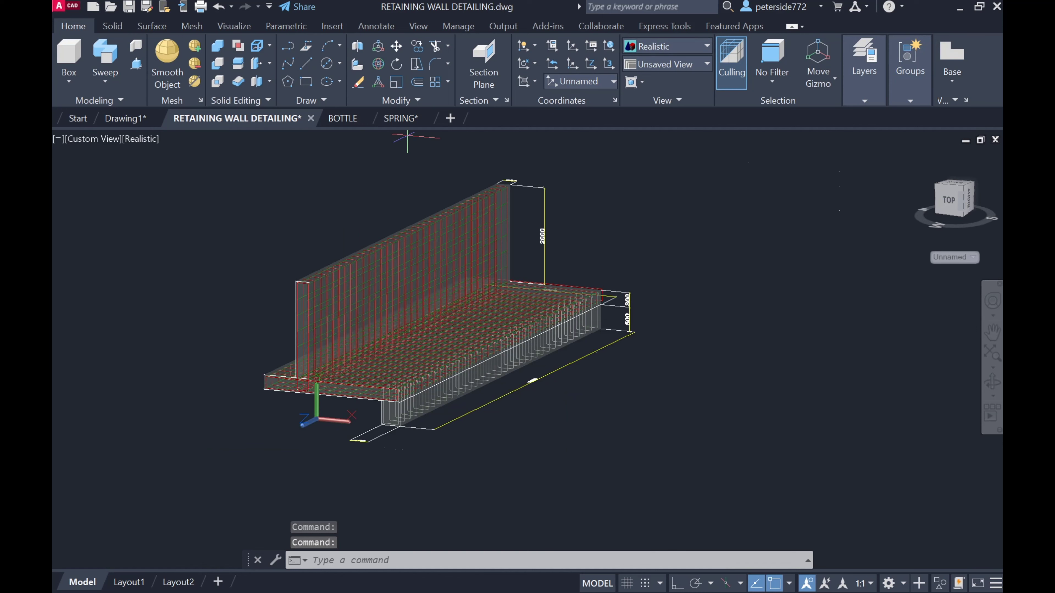
type("l")
key("Return")
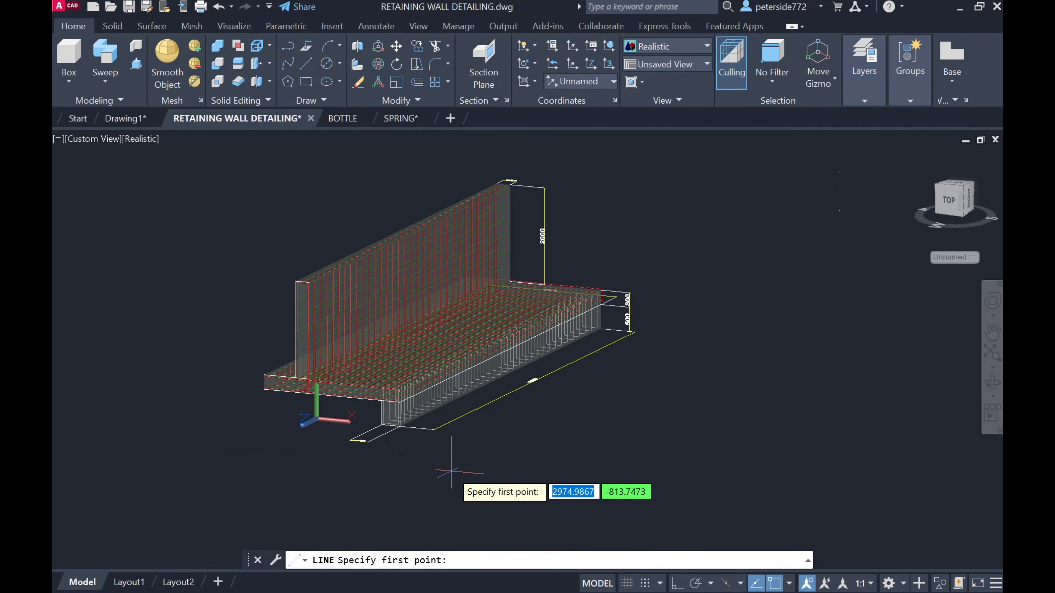
Abandon the two unfinished trial lines below the wall, leaving no command active.
left_click(452, 471)
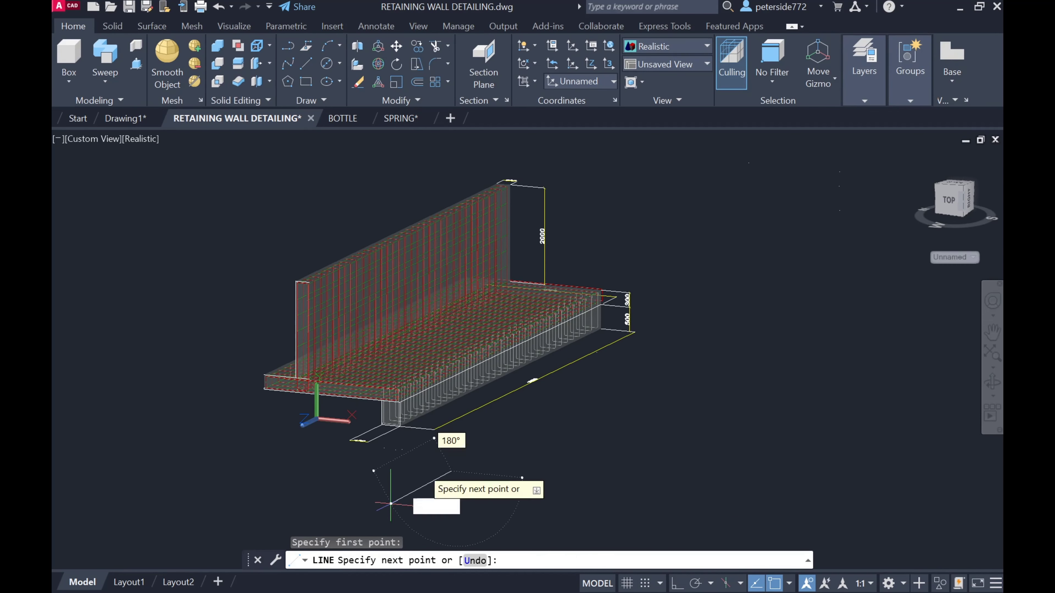
scroll(633, 366, "up", 3)
scroll(705, 347, "down", 6)
key("Escape")
scroll(577, 378, "up", 3)
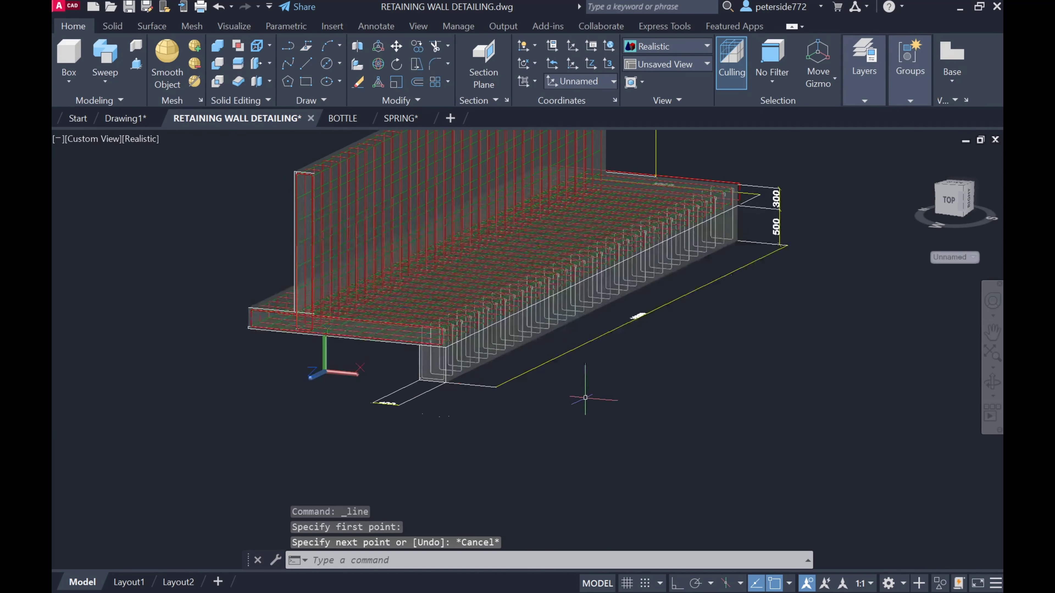
scroll(577, 378, "up", 2)
left_click(305, 64)
left_click(528, 407)
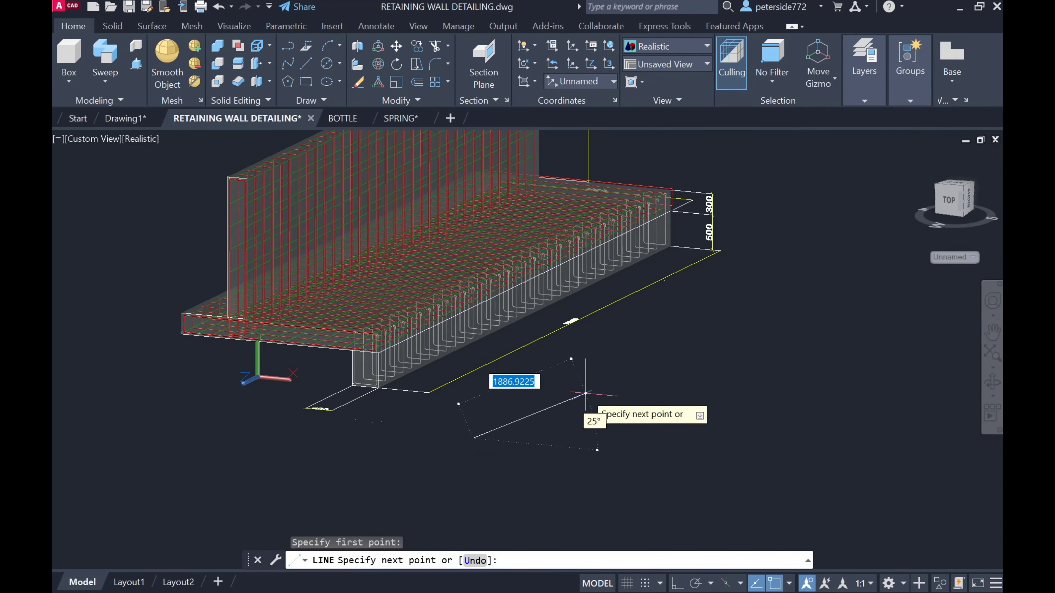
scroll(619, 355, "down", 2)
key("Escape")
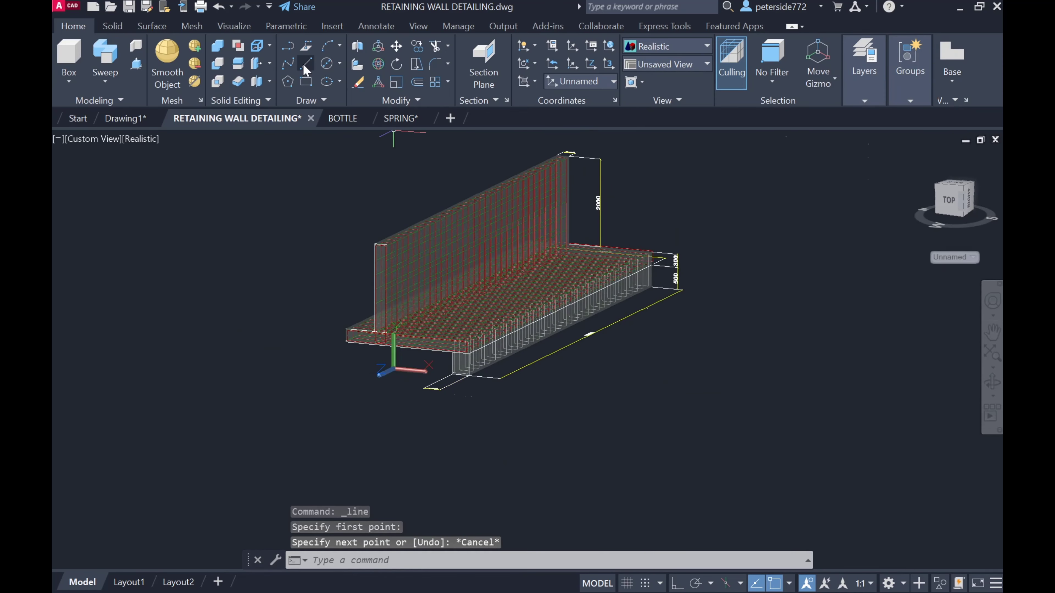
key("Escape")
Select one of the key's green reinforcement bars and start moving it with M.
scroll(497, 380, "up", 3)
scroll(497, 380, "up", 3)
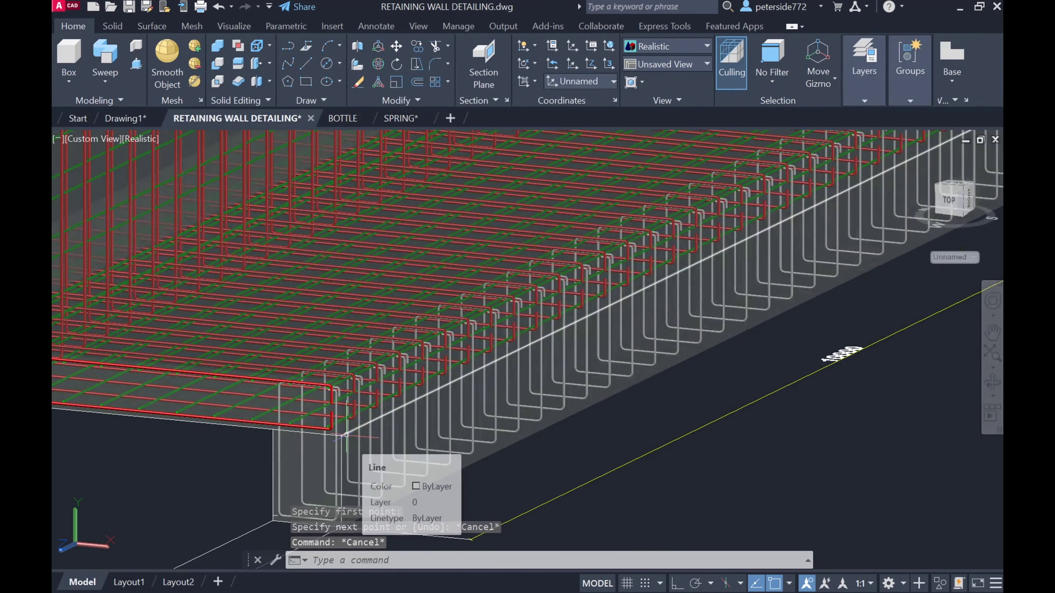
left_click(345, 435)
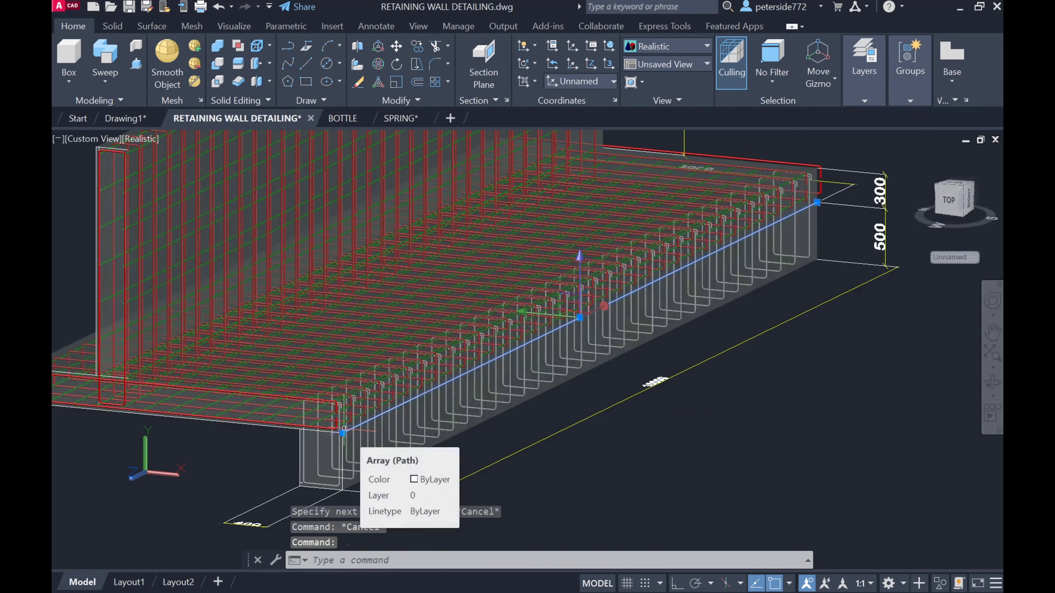
type("M")
key("Return")
Move the green longitudinal bar into the inner bend of the key's U-shaped bar.
left_click(201, 277)
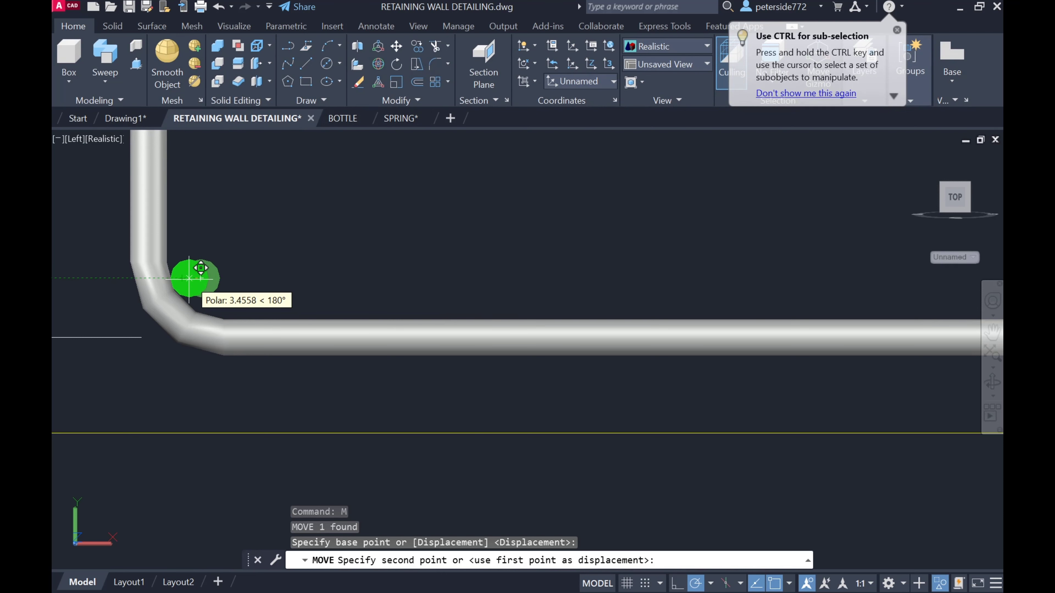
left_click(189, 277)
scroll(216, 278, "down", 3)
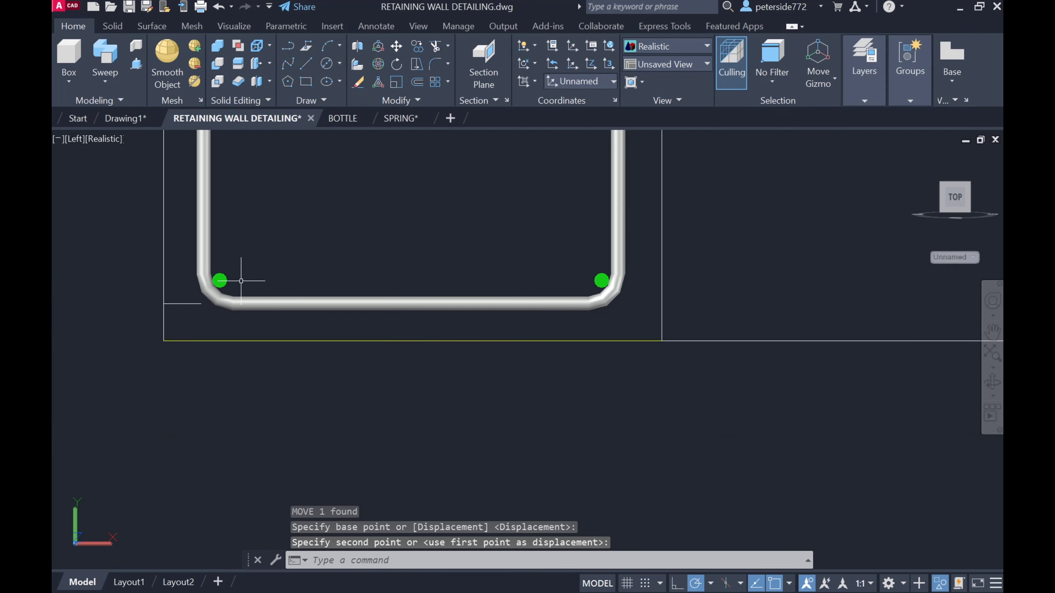
scroll(266, 285, "down", 2)
scroll(287, 290, "down", 5)
scroll(295, 293, "down", 2)
scroll(299, 279, "up", 4)
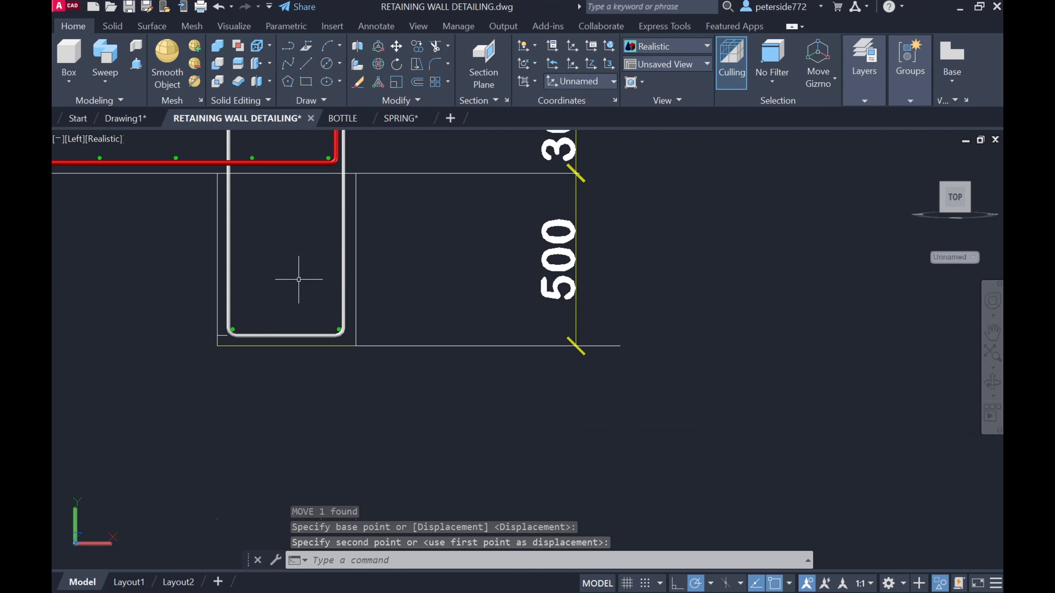
Select the key's left and right corner bars and start copying them.
mouse_move(299, 281)
middle_mouse_down()
mouse_move(306, 329)
mouse_move(326, 356)
middle_mouse_up()
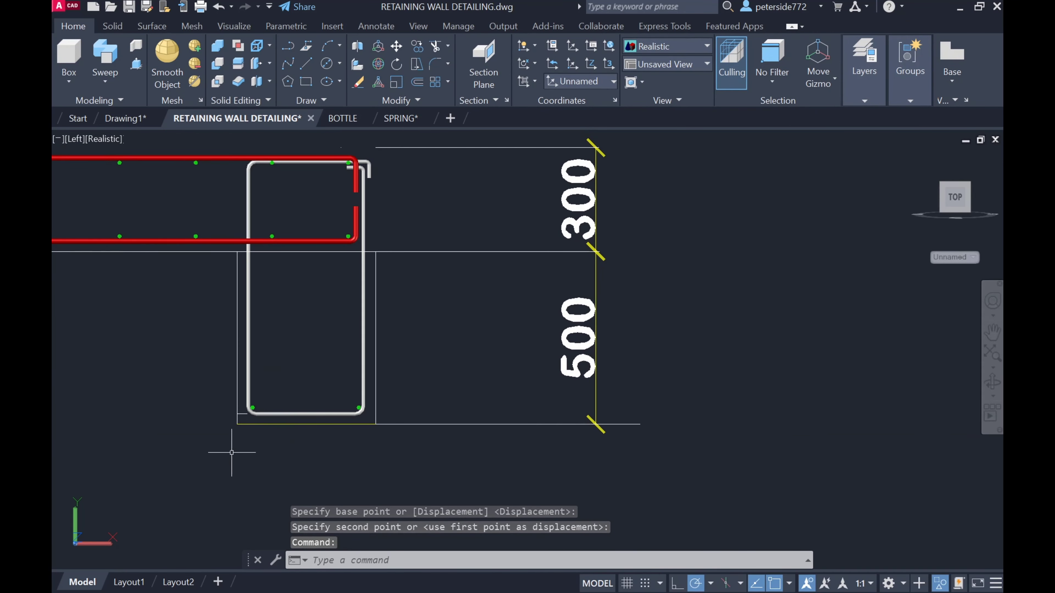
scroll(226, 450, "up", 2)
scroll(239, 436, "up", 2)
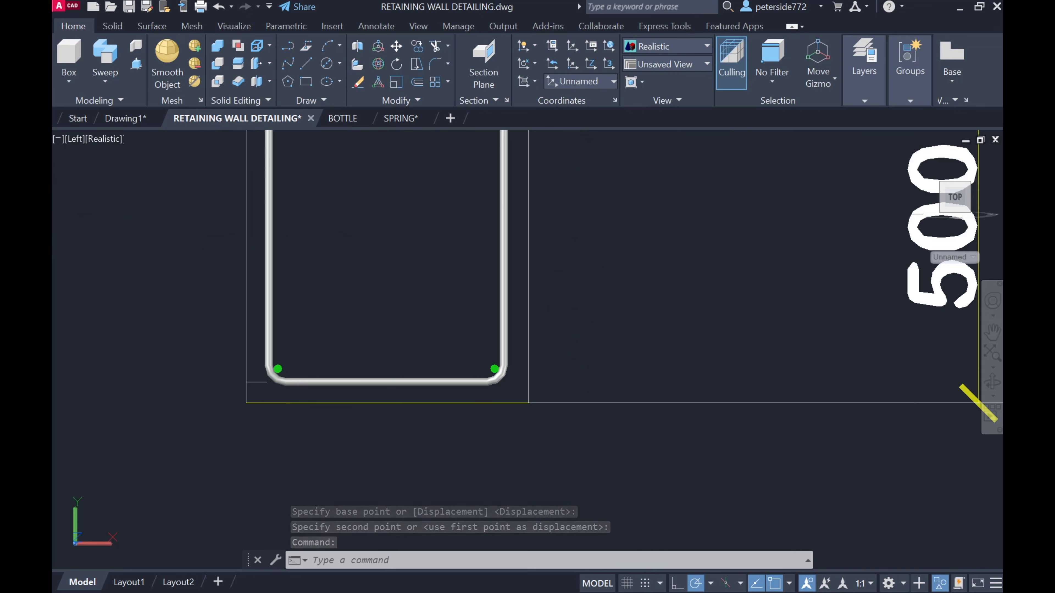
left_click(521, 356)
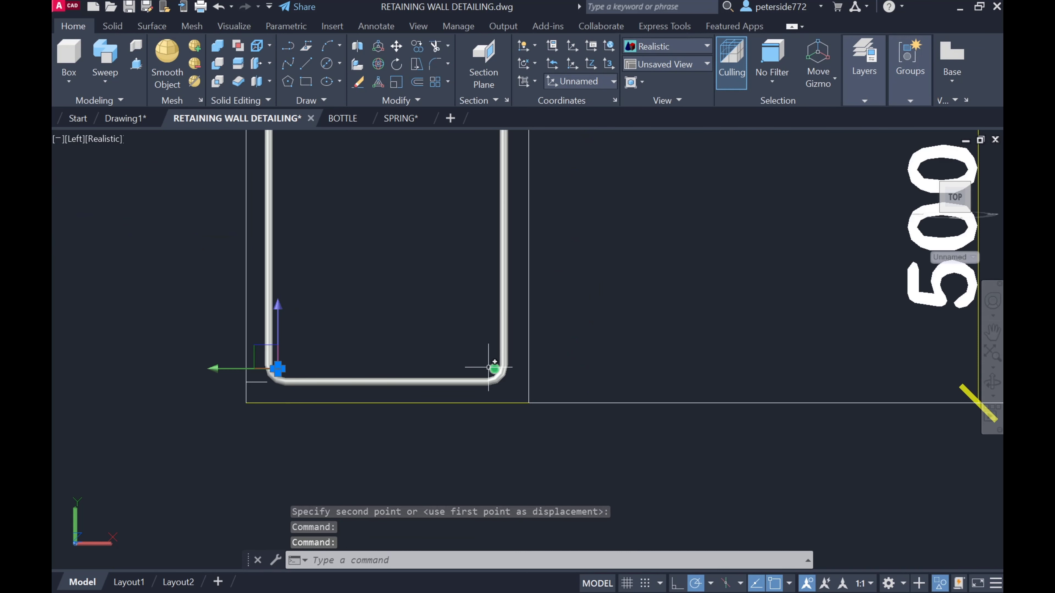
left_click(489, 368)
key("BackSpace")
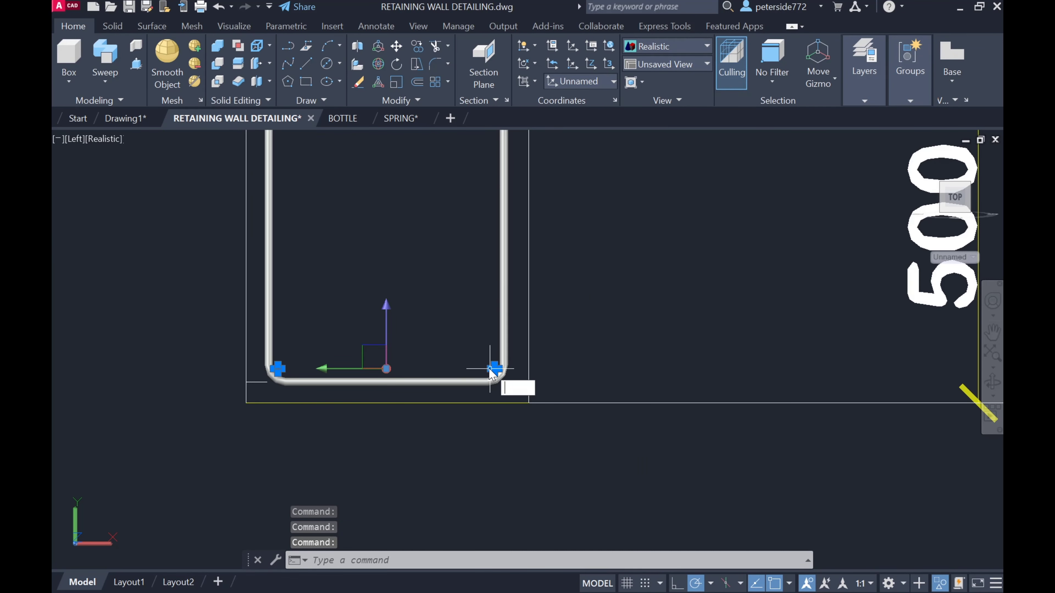
type("CO")
key("Return")
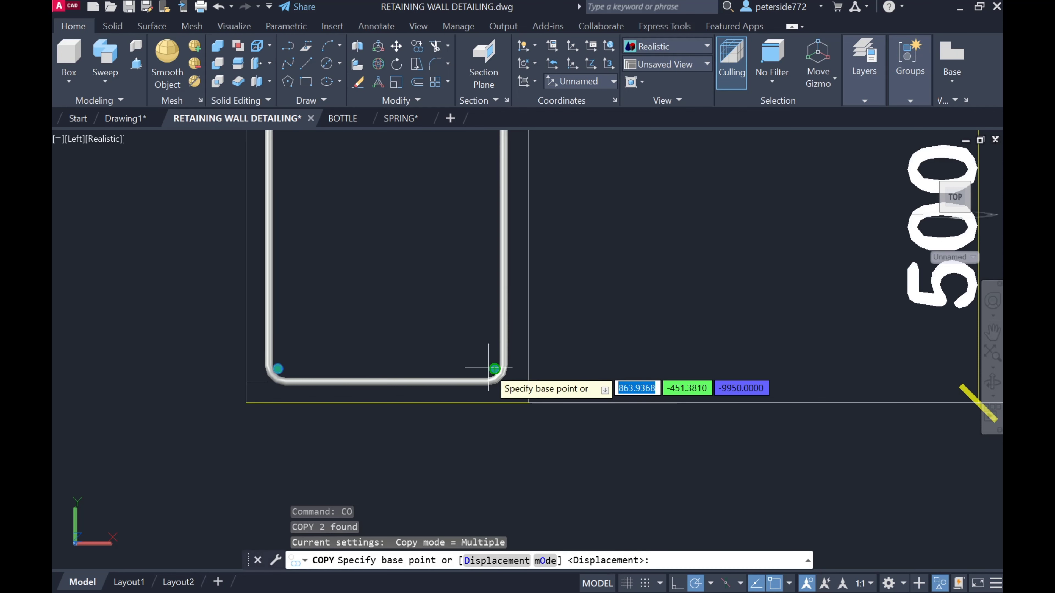
scroll(490, 376, "down", 4)
scroll(488, 380, "up", 2)
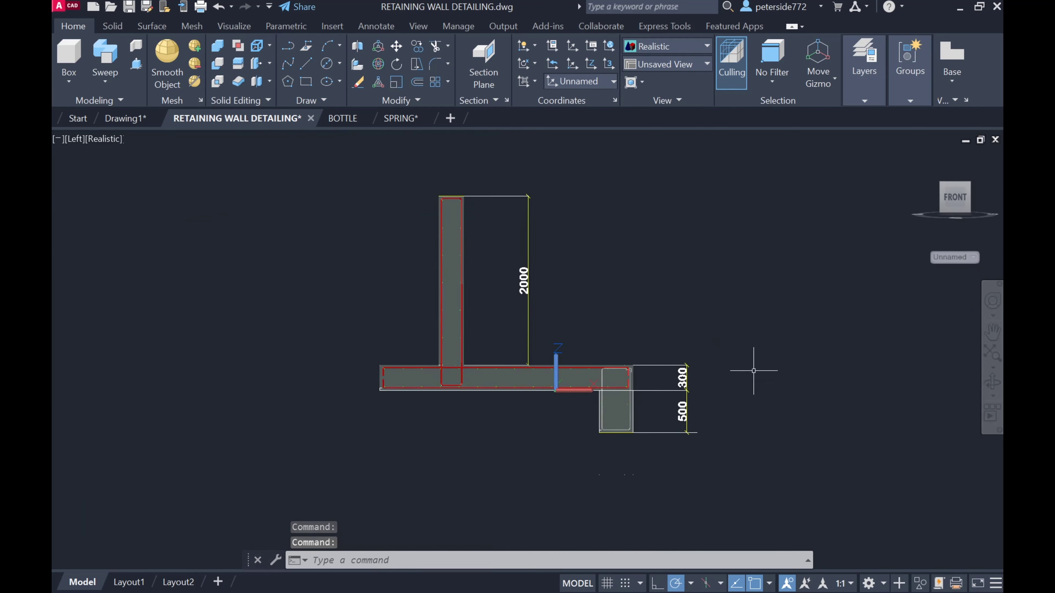
Orbit the wall from elevation into 3D, then snap to the ViewCube front view.
mouse_move(619, 300)
middle_mouse_down("shift")
mouse_move(603, 325)
mouse_move(572, 337)
mouse_move(600, 383)
mouse_move(563, 384)
middle_mouse_up("shift")
scroll(563, 385, "down", 3)
scroll(675, 396, "up", 5)
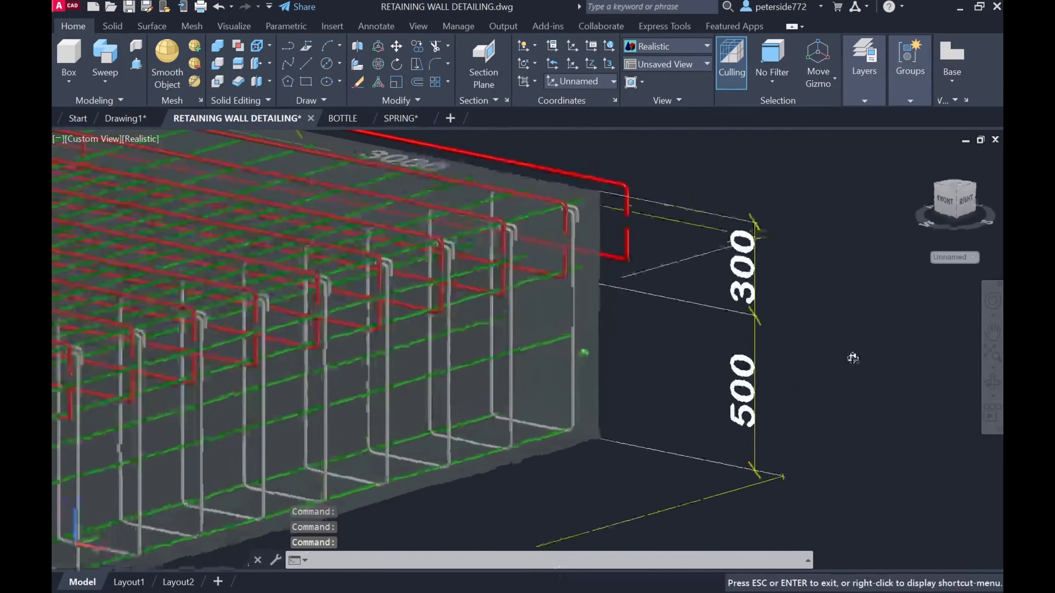
mouse_move(852, 358)
middle_mouse_down("shift")
mouse_move(871, 349)
mouse_move(771, 361)
mouse_move(778, 342)
middle_mouse_up("shift")
scroll(771, 360, "down", 2)
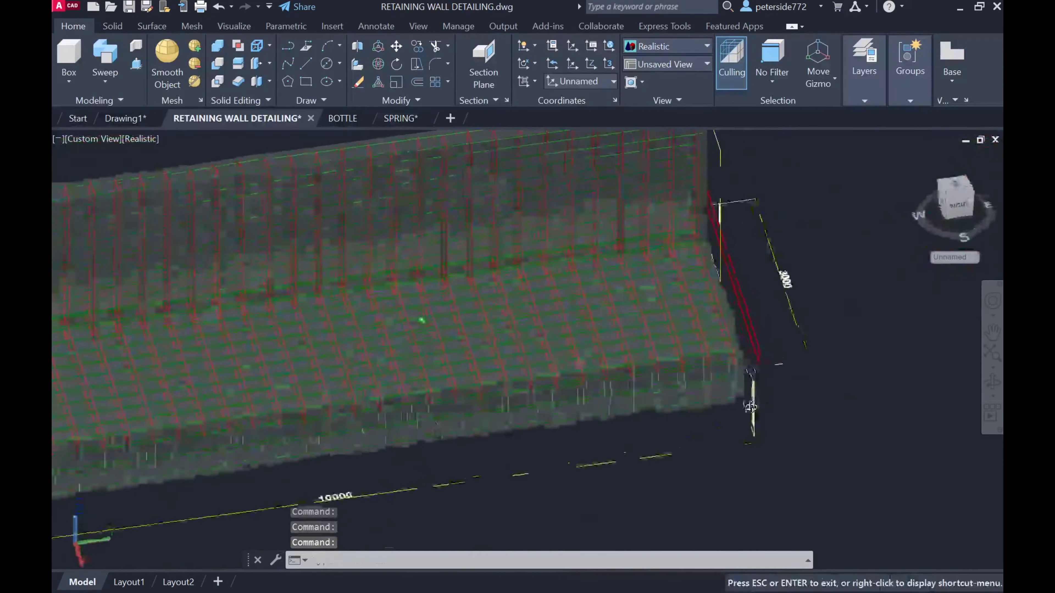
scroll(778, 343, "up", 2)
scroll(778, 342, "down", 2)
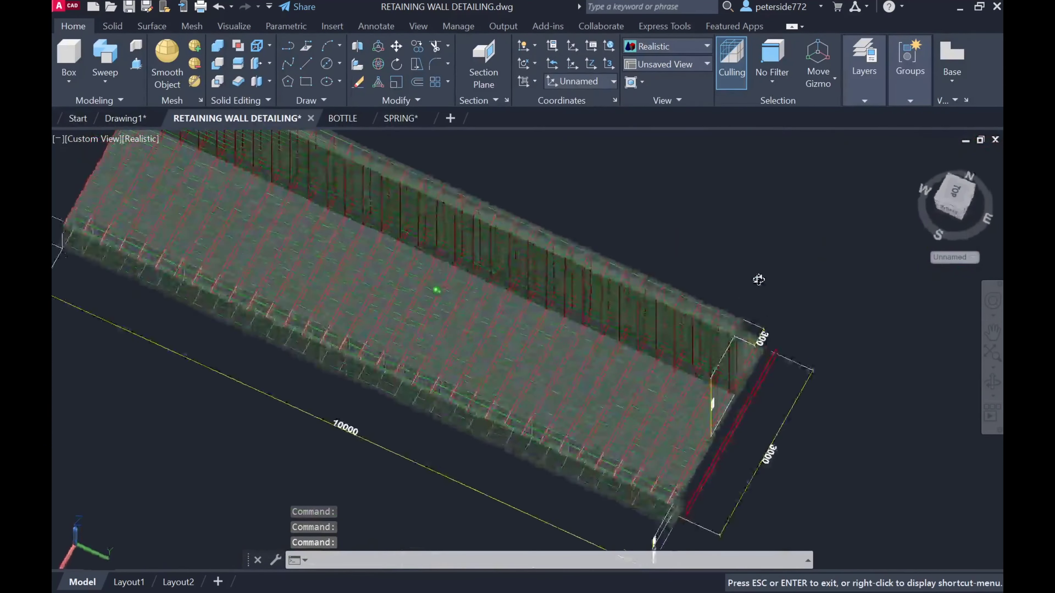
left_click(959, 204)
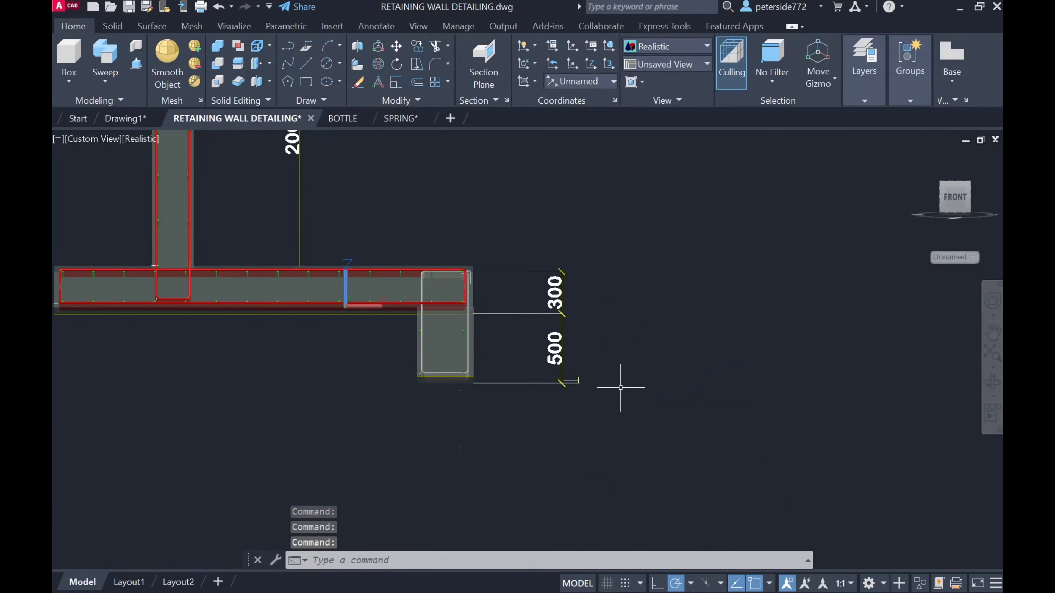
Orbit to an oblique view of the rebar cage and check the stem's arrayed bars.
middle_click_drag(270, 318, 548, 430, "shift")
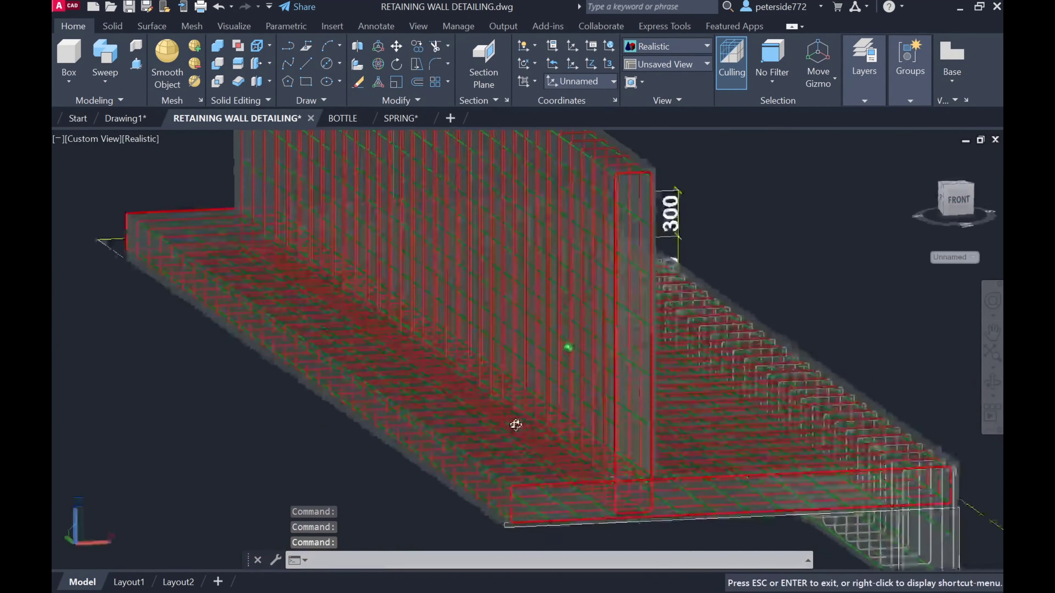
scroll(548, 431, "down", 5)
scroll(624, 459, "up", 5)
scroll(624, 441, "up", 3)
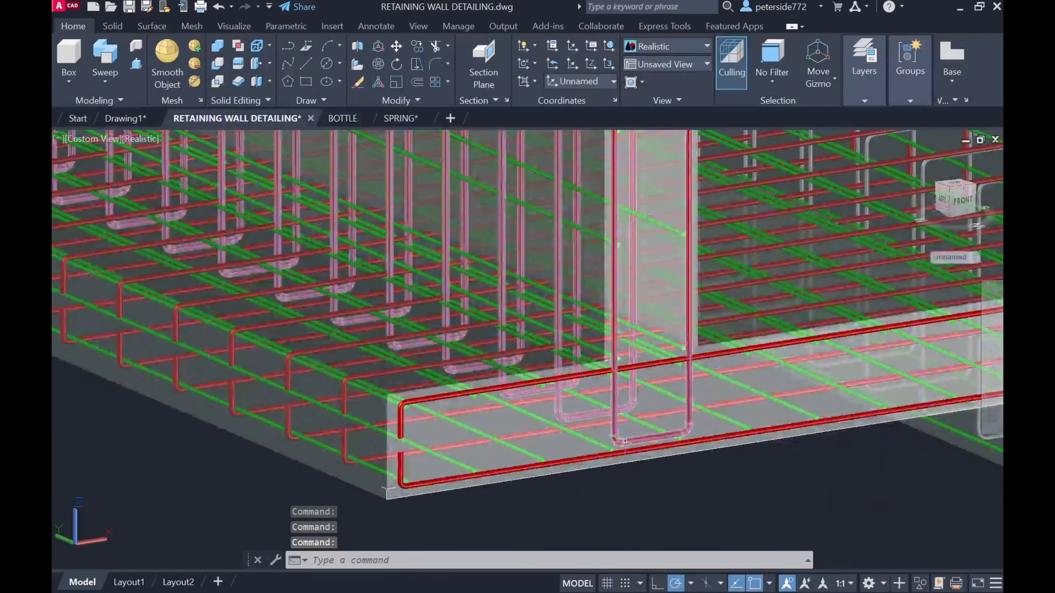
left_click(624, 441)
scroll(624, 442, "down", 6)
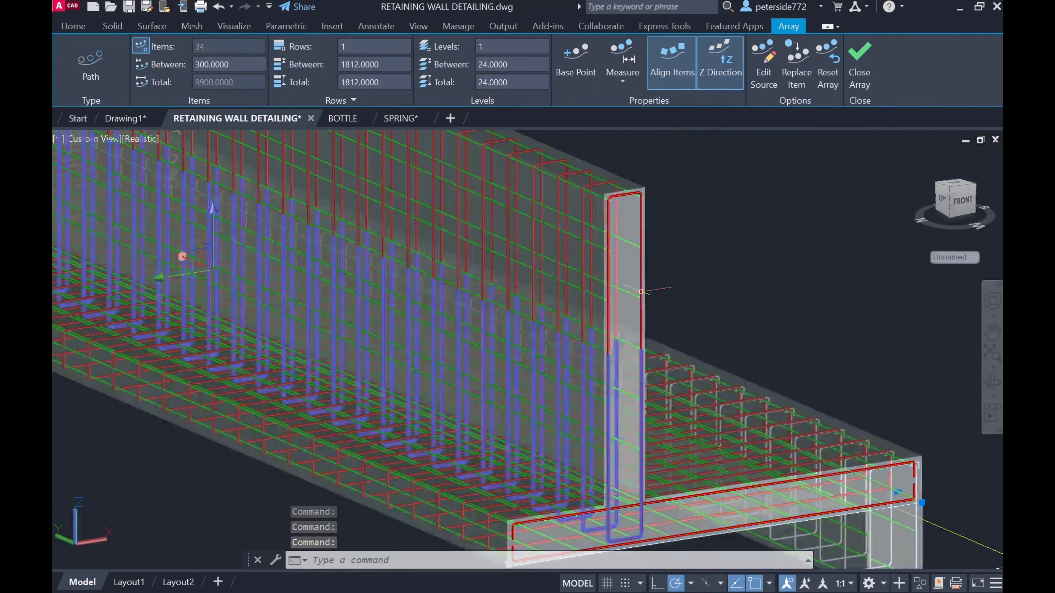
key("Escape")
scroll(632, 459, "up", 4)
Orbit around the wall-footing junction to the back right, looking down on the footing.
middle_click_drag(632, 459, 665, 461, "shift")
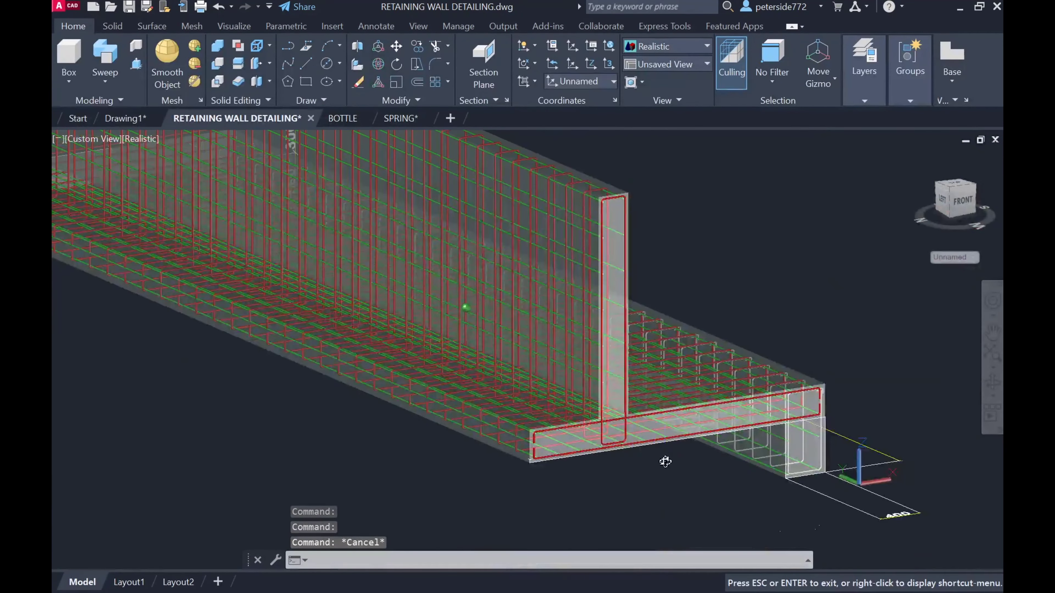
scroll(632, 448, "up", 3)
scroll(606, 428, "down", 4)
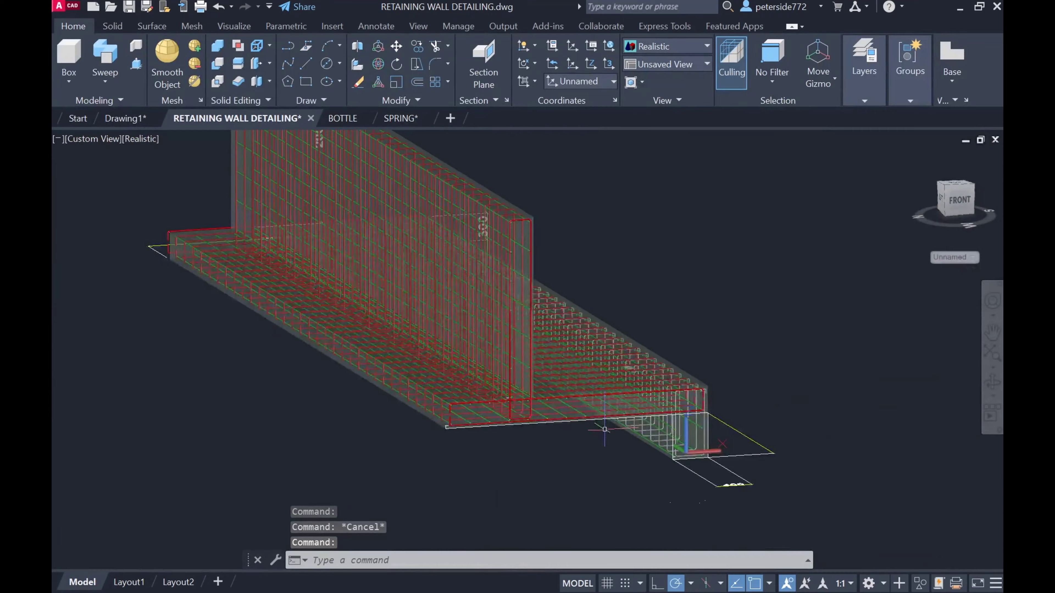
mouse_move(723, 450)
middle_mouse_down("shift")
mouse_move(836, 431)
mouse_move(1000, 443)
middle_mouse_up("shift")
scroll(558, 367, "up", 3)
scroll(623, 415, "down", 3)
middle_click_drag(623, 415, 719, 459, "shift")
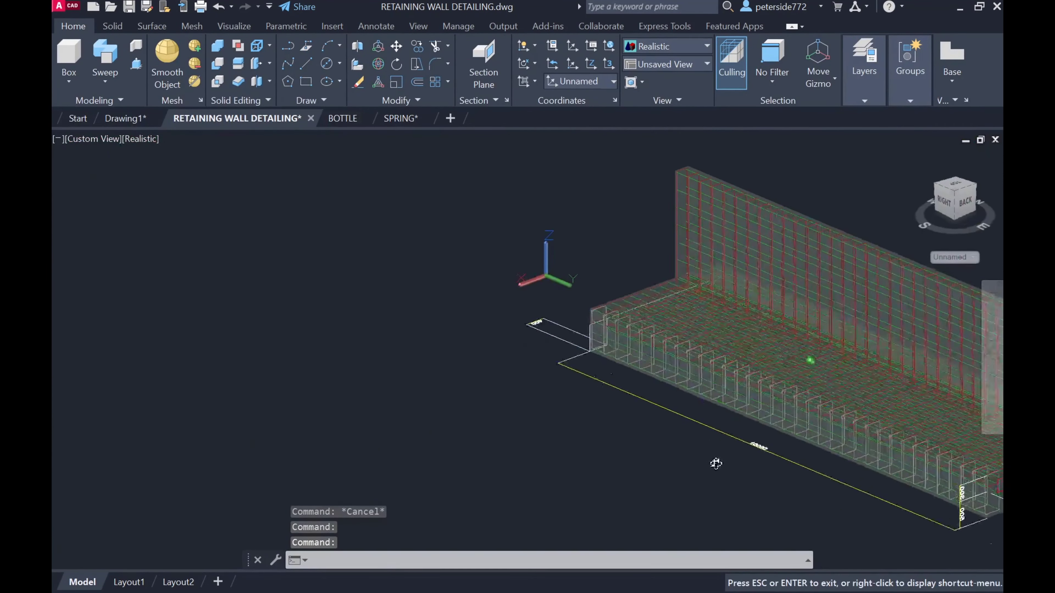